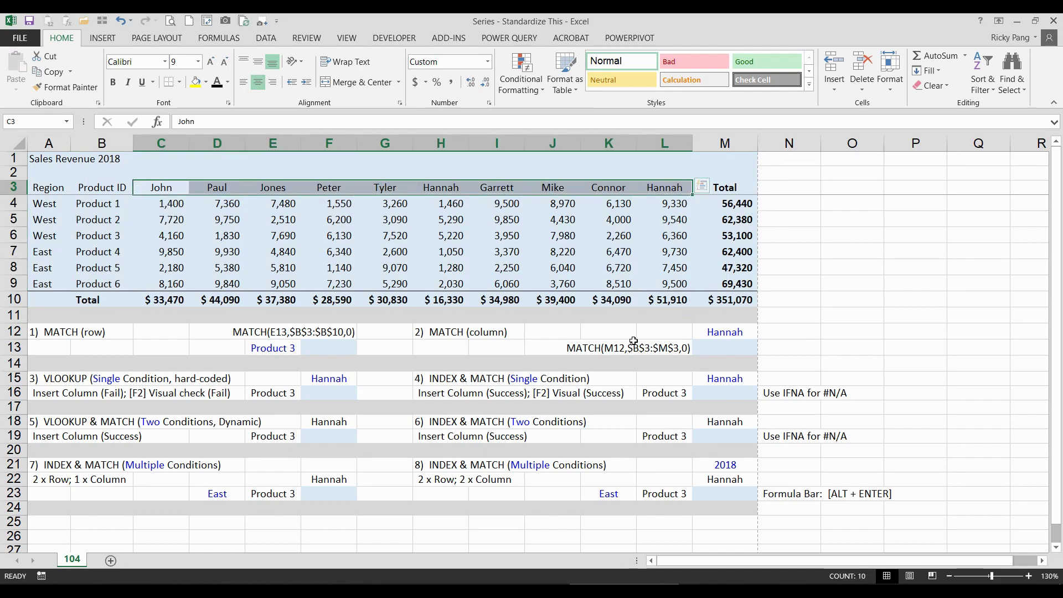
# Step: Review the VLOOKUP and INDEX & MATCH exercise descriptions, and the intersection of the Product 3 row with column H
pyautogui.moveTo(443, 381); pyautogui.dragTo(628, 393)
pyautogui.moveTo(459, 424); pyautogui.dragTo(627, 436)
pyautogui.moveTo(472, 467); pyautogui.dragTo(620, 480)
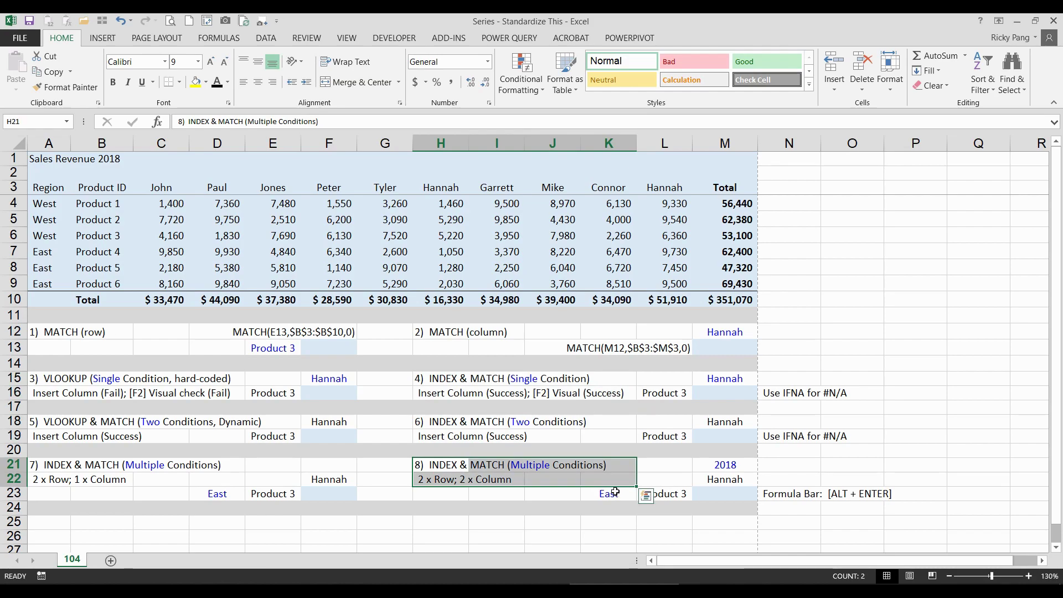
pyautogui.moveTo(43, 378); pyautogui.dragTo(237, 390)
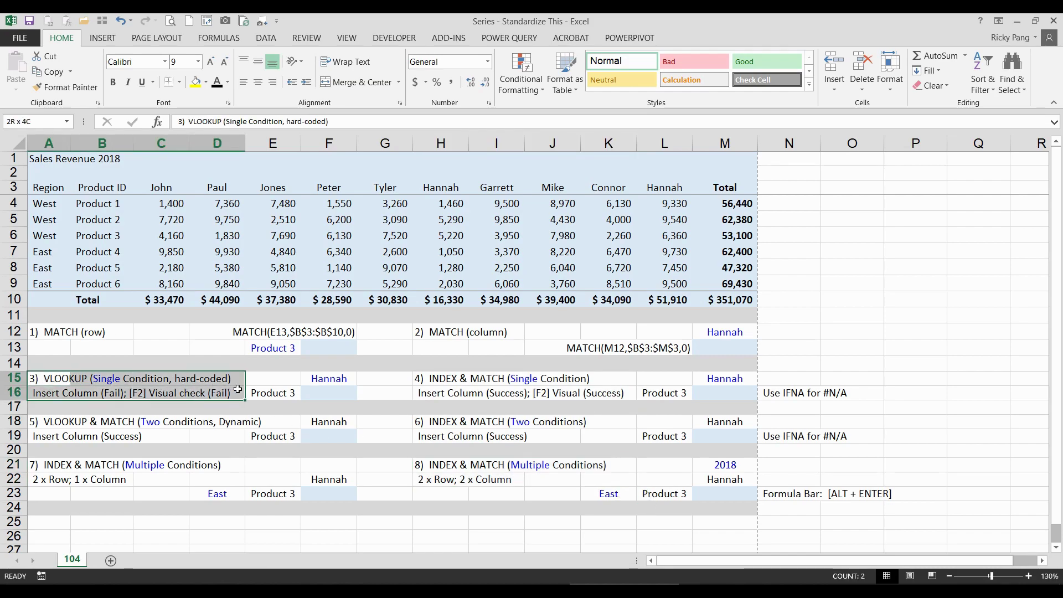
pyautogui.moveTo(55, 421); pyautogui.dragTo(266, 440)
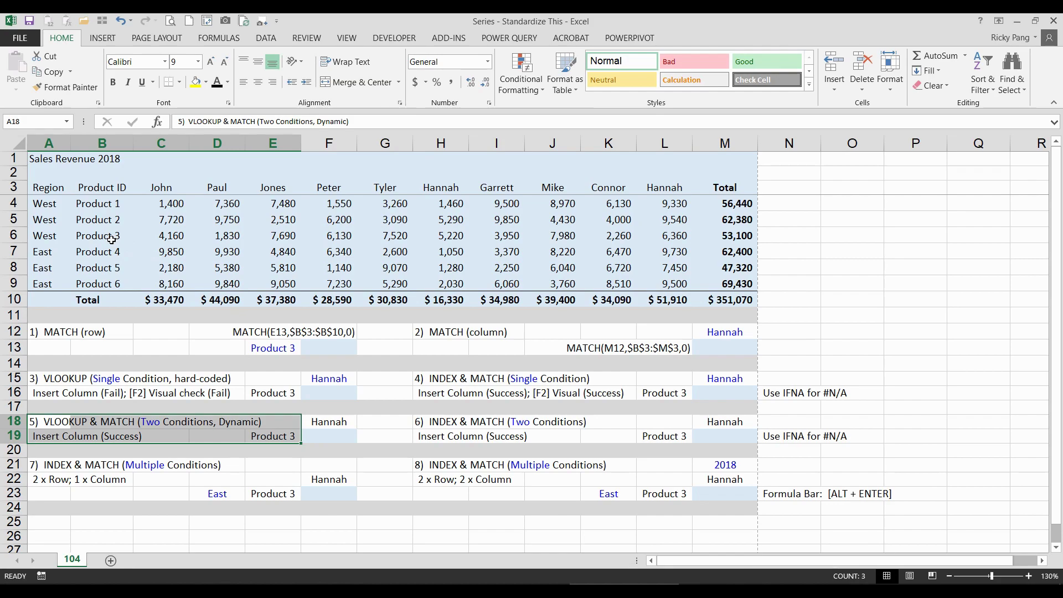
pyautogui.moveTo(97, 238); pyautogui.dragTo(661, 235)
pyautogui.moveTo(438, 188); pyautogui.dragTo(435, 294)
pyautogui.click(460, 239)
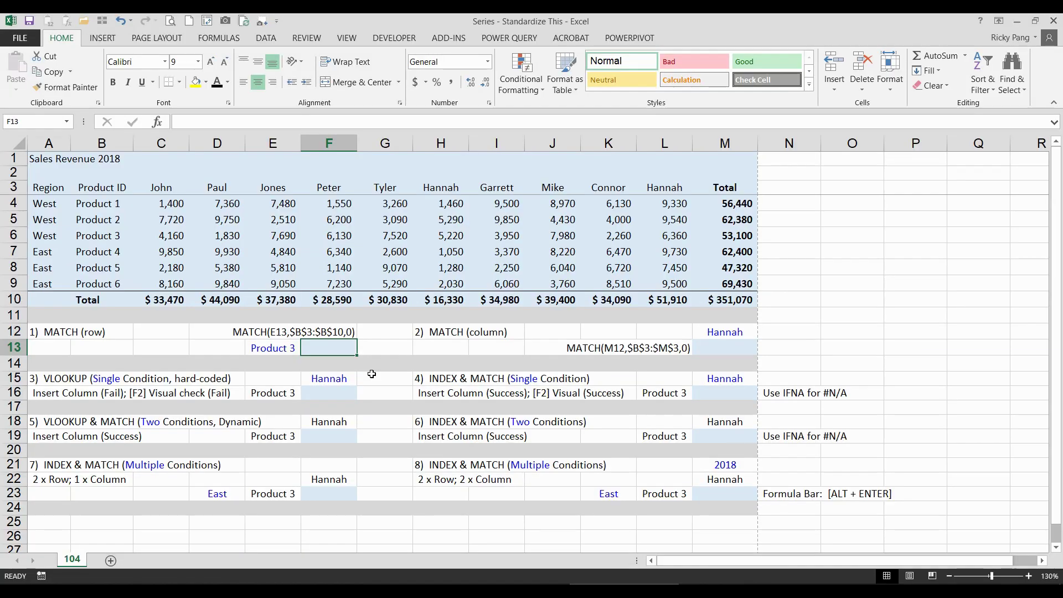
# Step: Enter =MATCH(E13,$B$3:$B$10,0) in F13 to find the row position of Product 3, including header and total rows in the range
pyautogui.write('=')
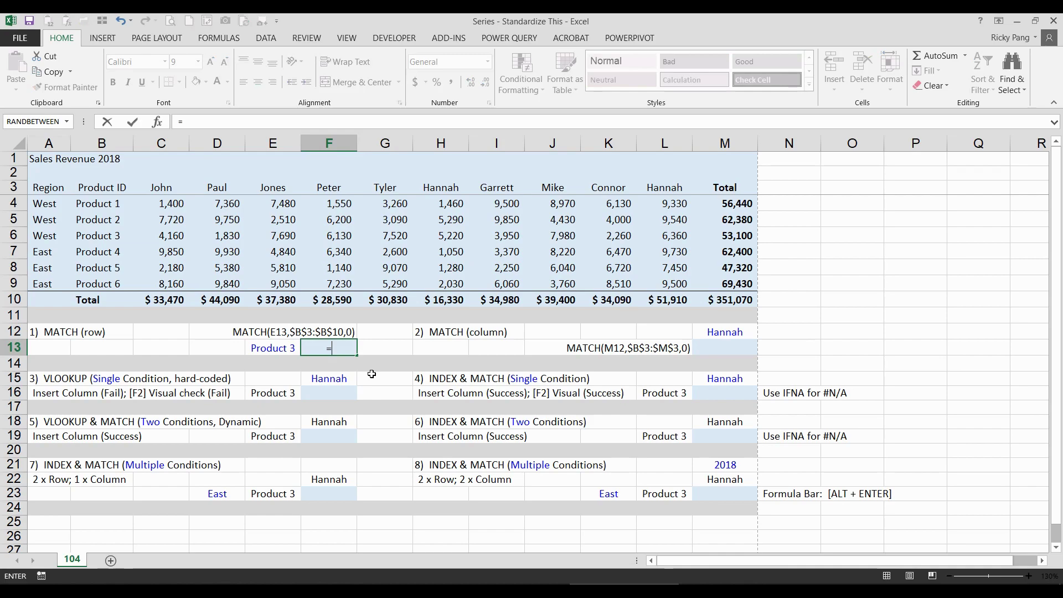
pyautogui.write('match(')
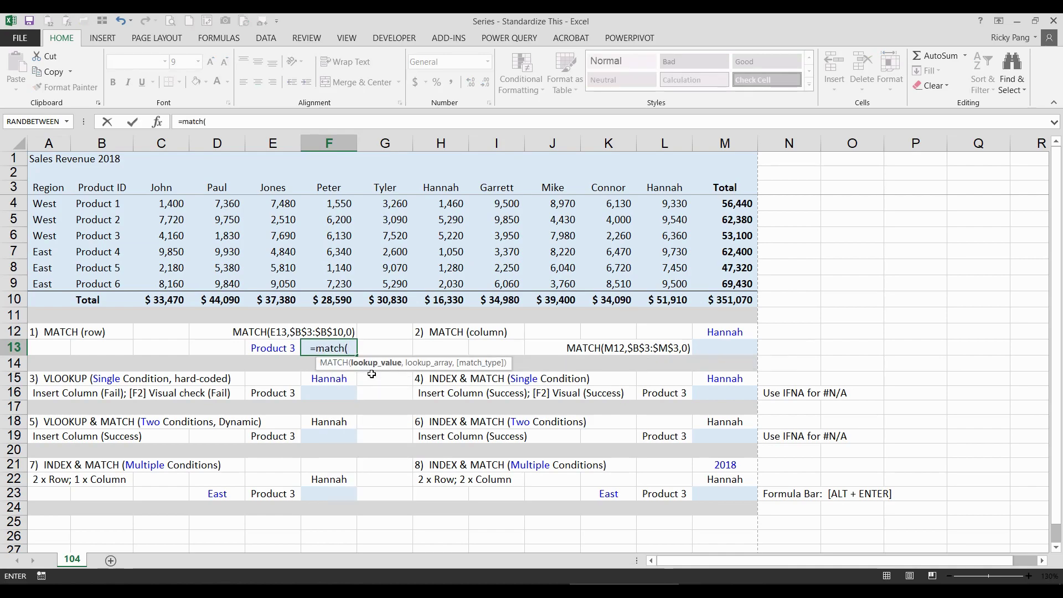
pyautogui.click(269, 348)
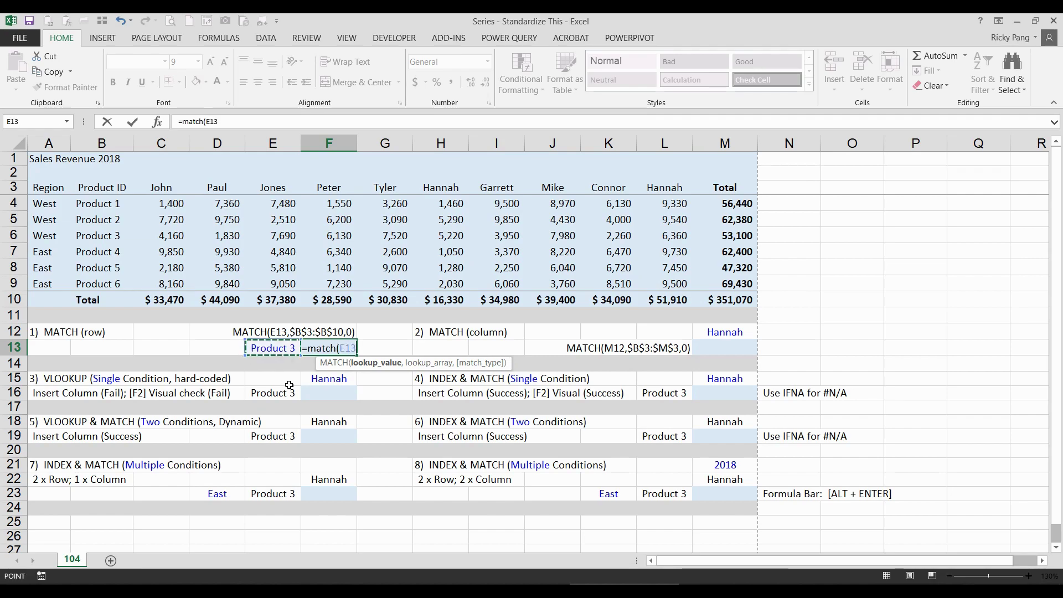
pyautogui.write(',')
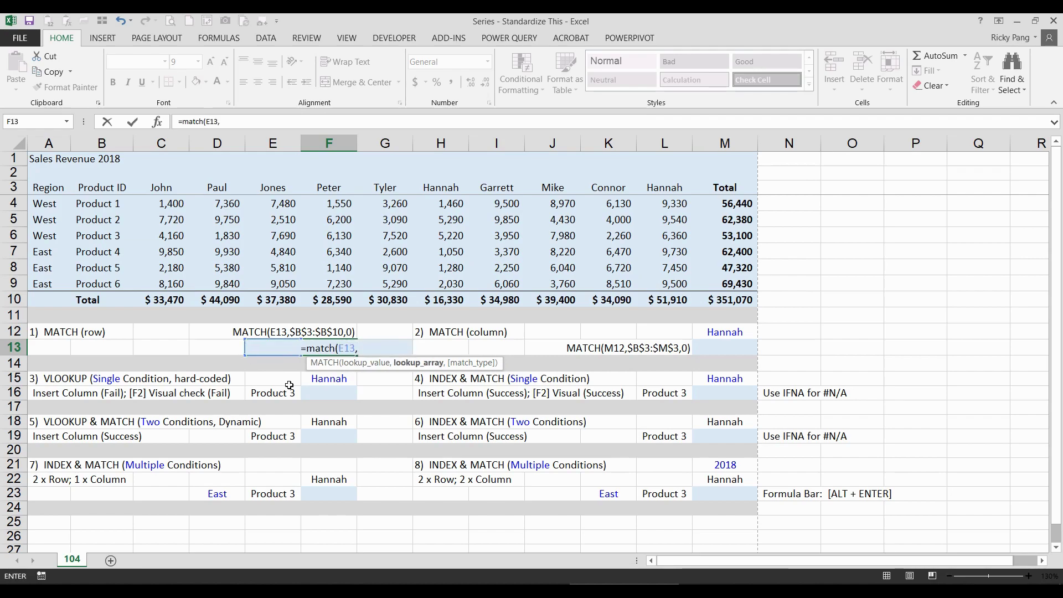
pyautogui.moveTo(108, 186); pyautogui.dragTo(103, 296)
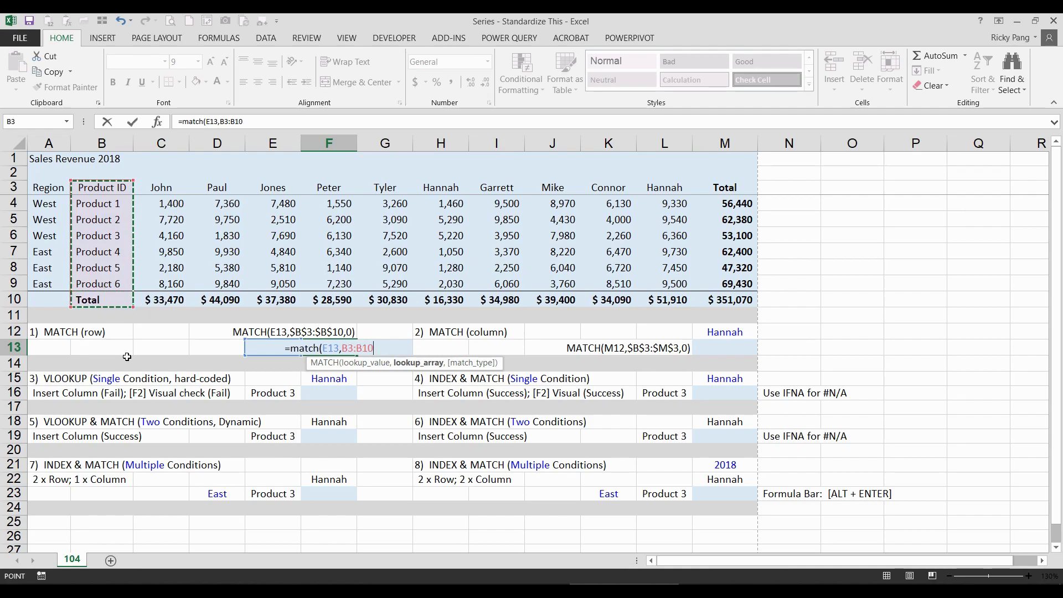
pyautogui.moveTo(82, 206); pyautogui.dragTo(95, 281)
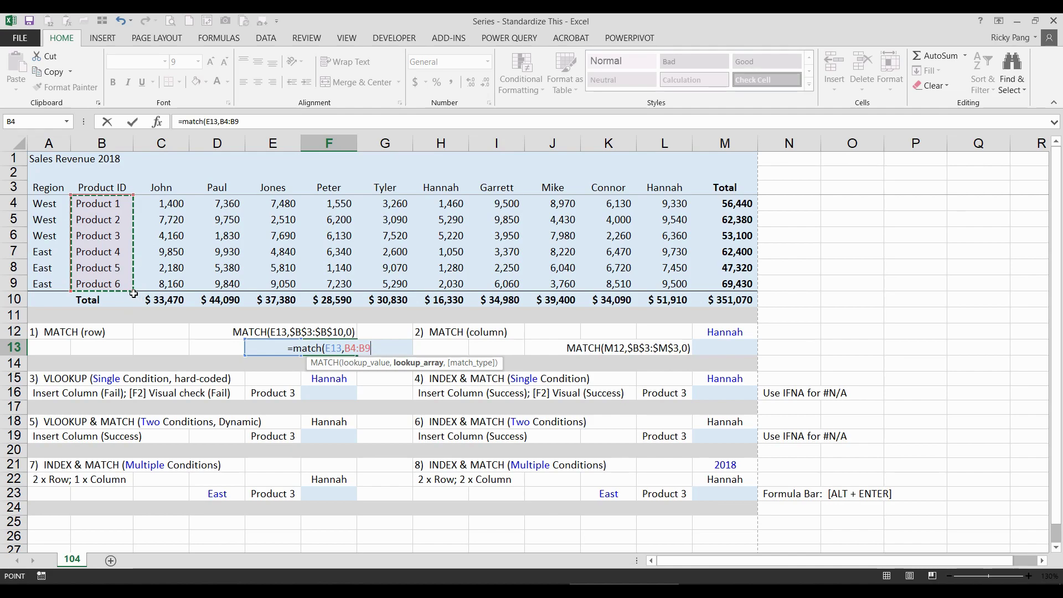
pyautogui.moveTo(134, 293)
pyautogui.mouseDown()
pyautogui.moveTo(150, 246)
pyautogui.moveTo(120, 274)
pyautogui.moveTo(135, 307)
pyautogui.mouseUp()
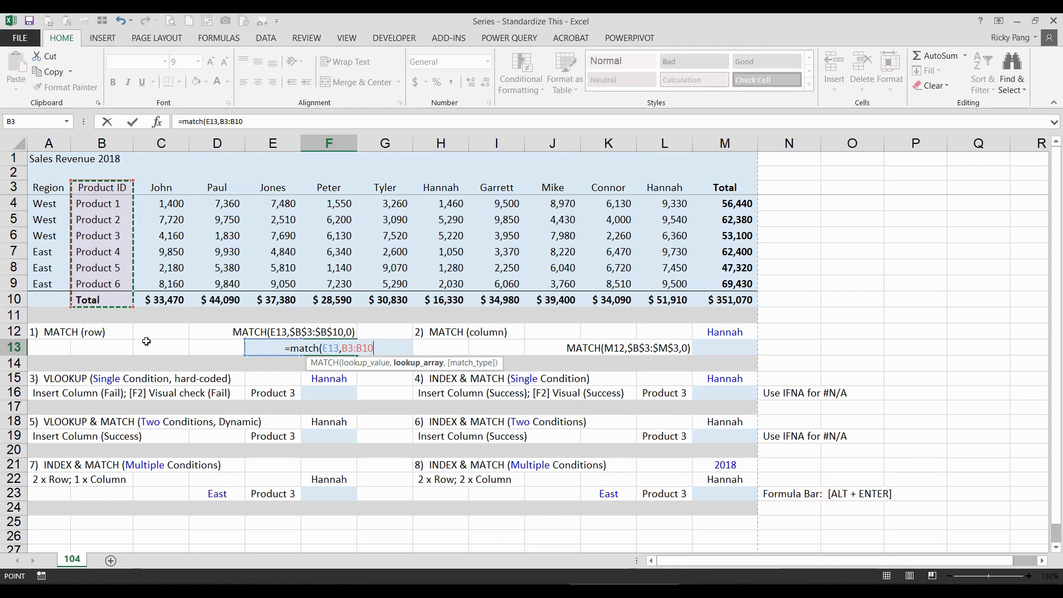
pyautogui.press('F4')
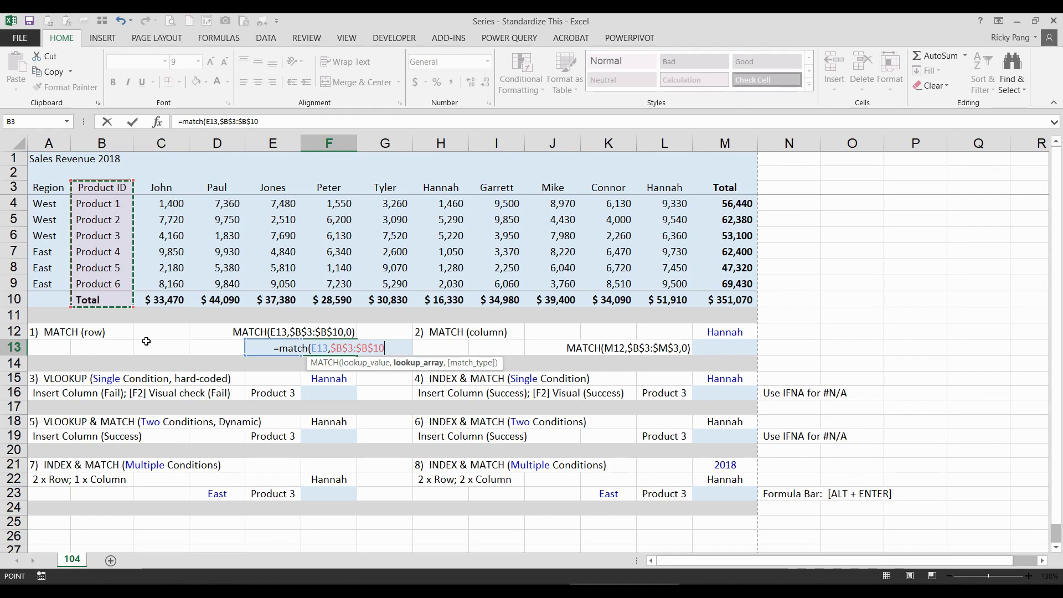
pyautogui.write(',0)')
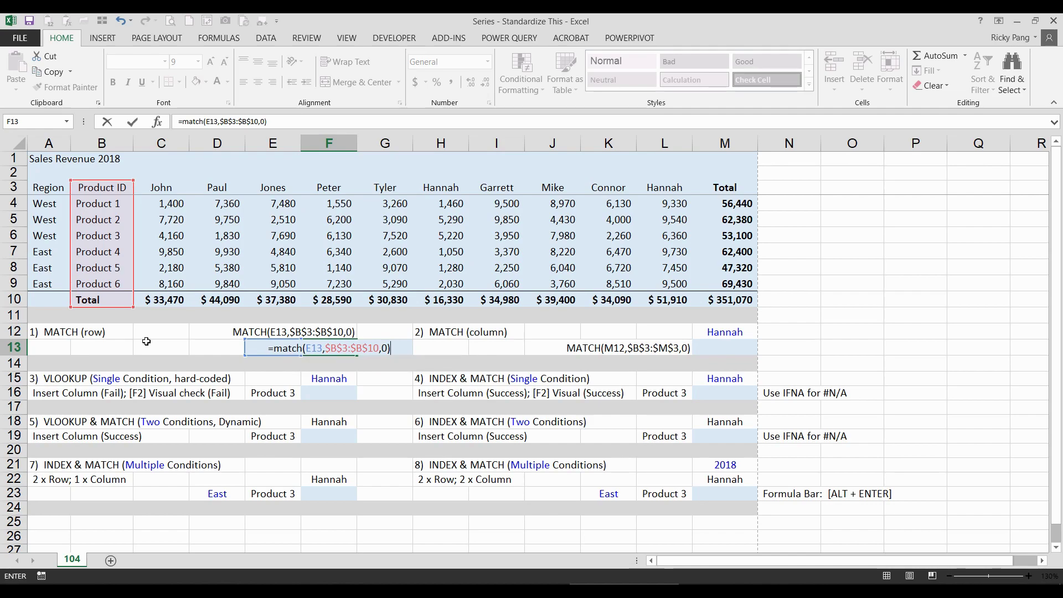
pyautogui.press('Return')
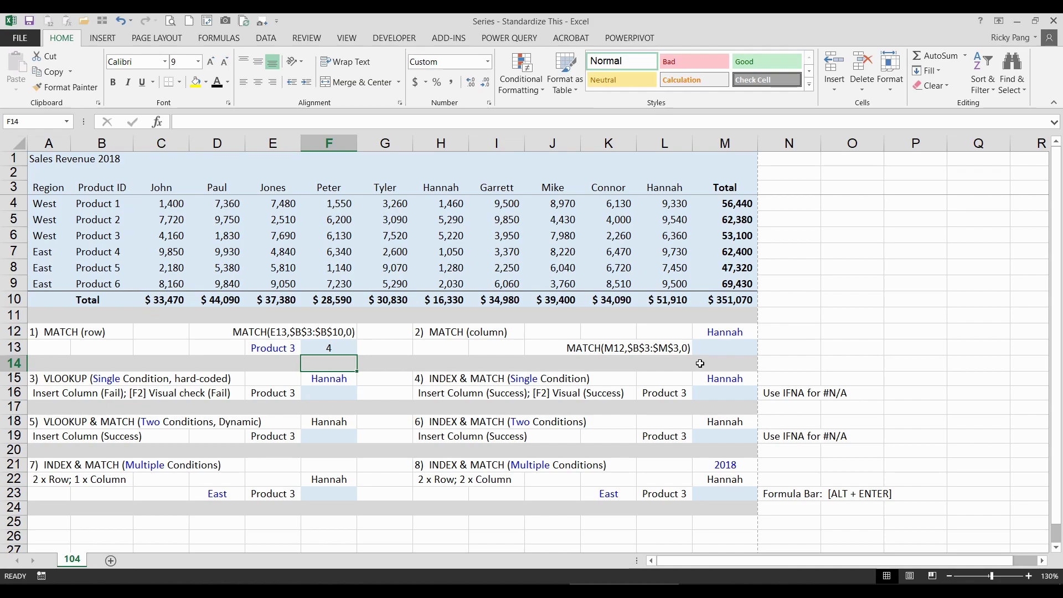
# Step: Enter =MATCH(M12,$B$3:$M$3,0) in M13 to find the column position of the salesperson named in M12
pyautogui.click(734, 347)
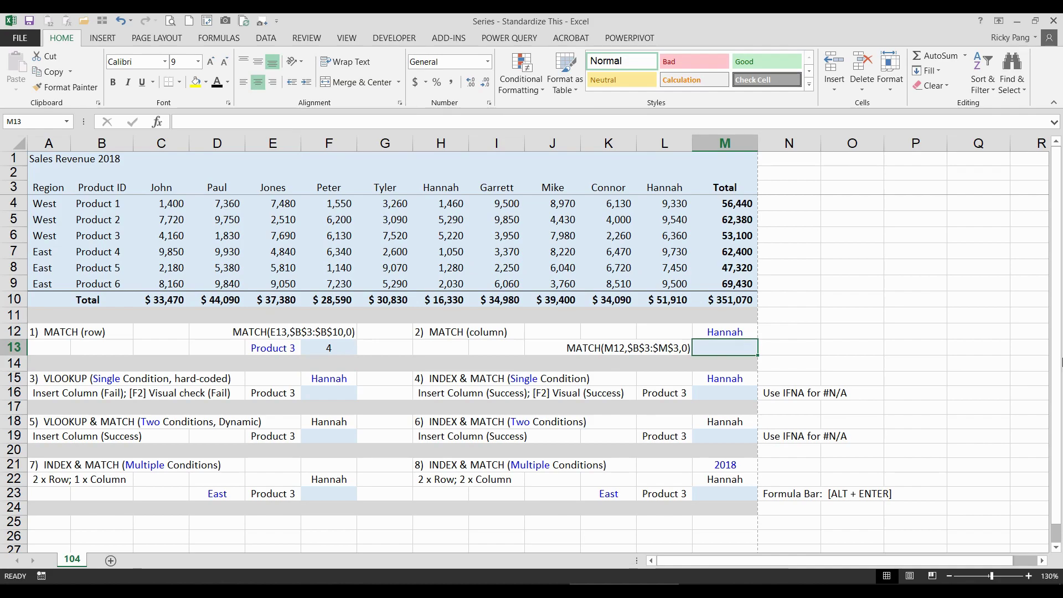
pyautogui.write('=match(')
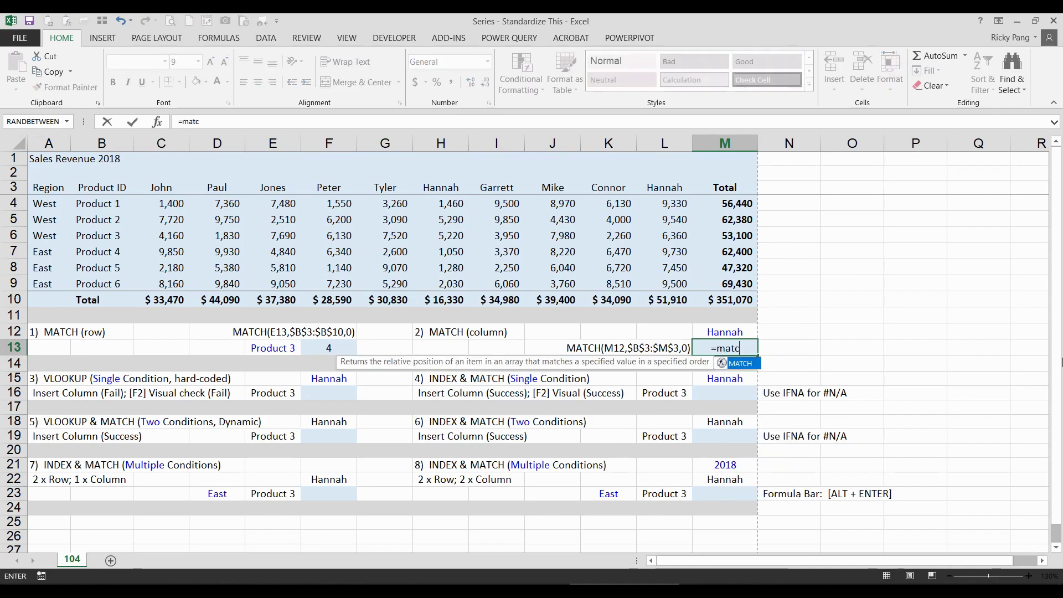
pyautogui.click(725, 332)
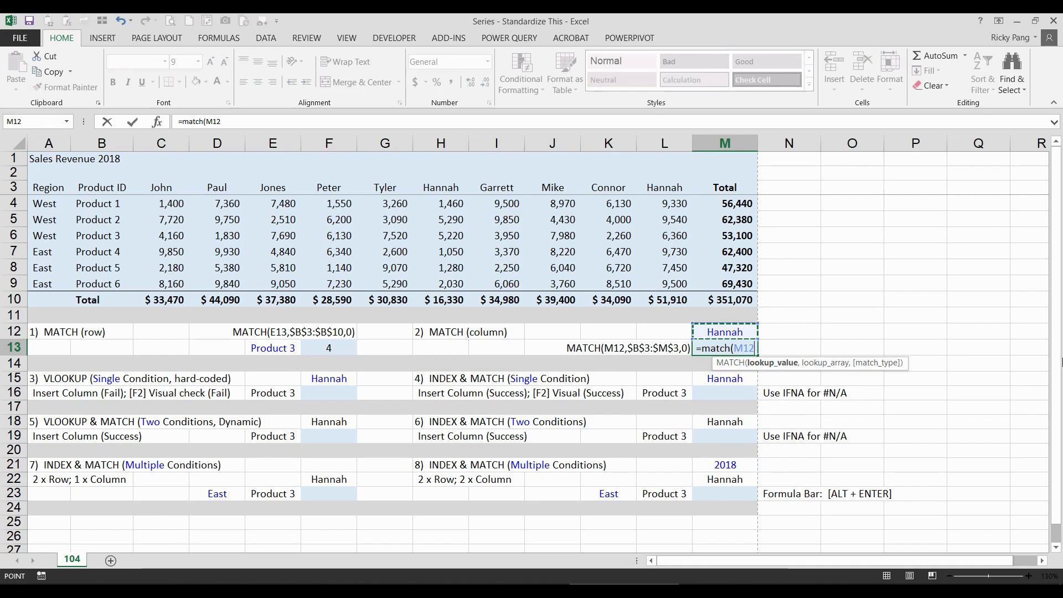
pyautogui.write(',')
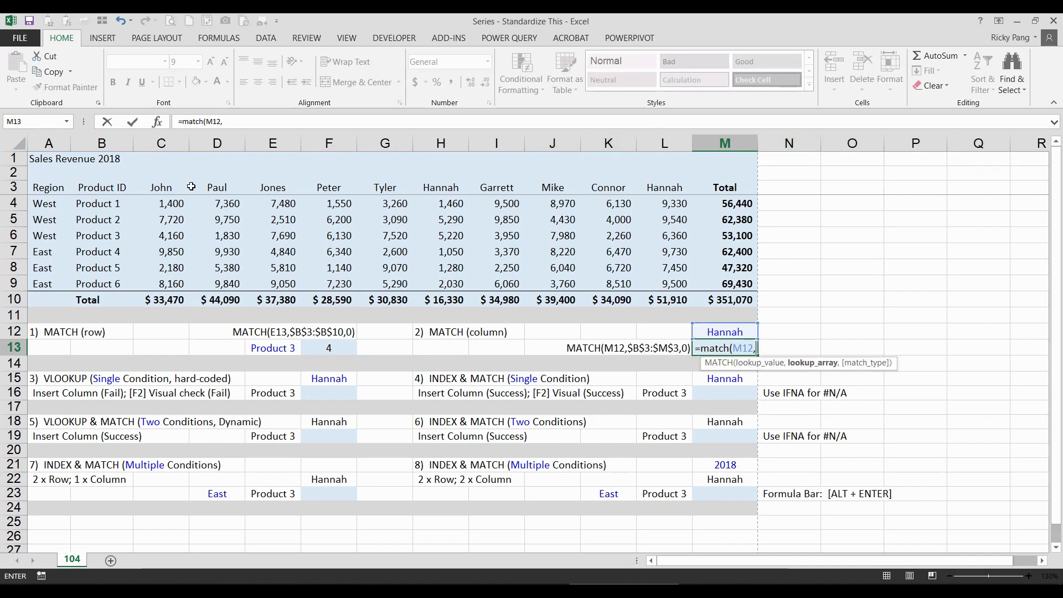
pyautogui.moveTo(105, 187); pyautogui.dragTo(742, 194)
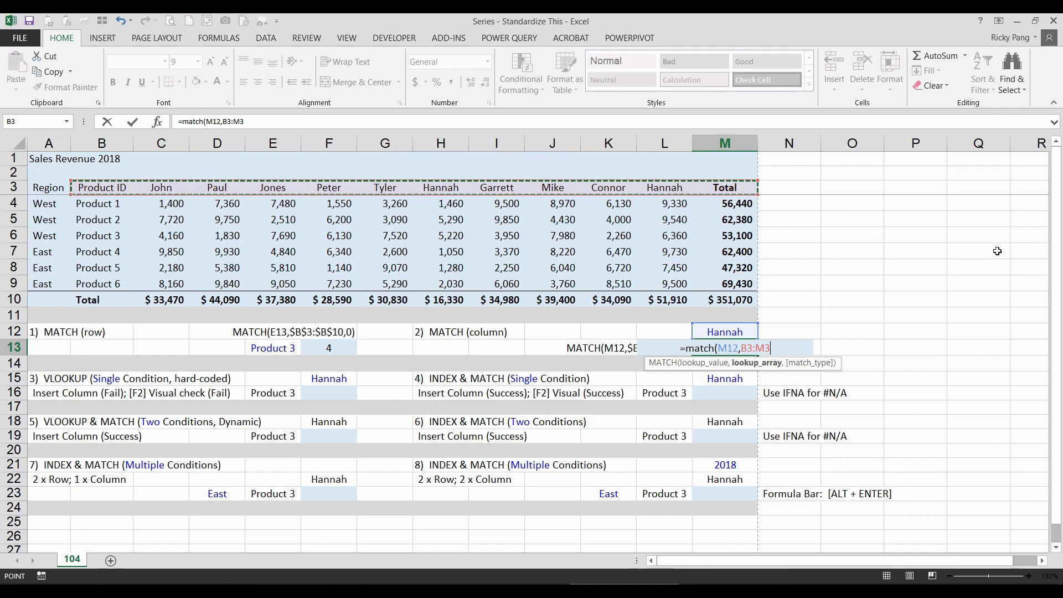
pyautogui.press('F4')
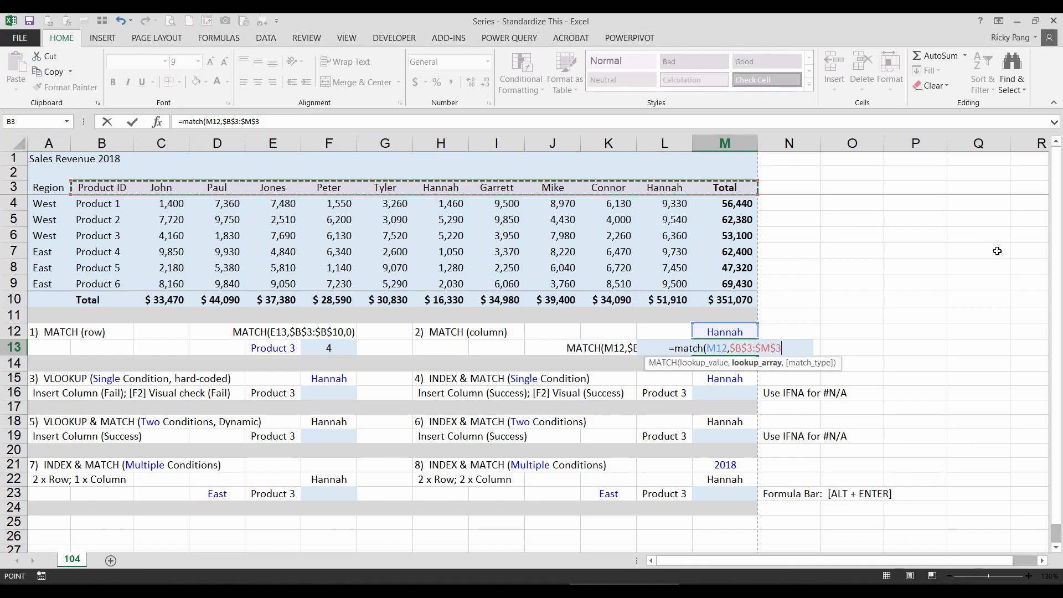
pyautogui.write(',')
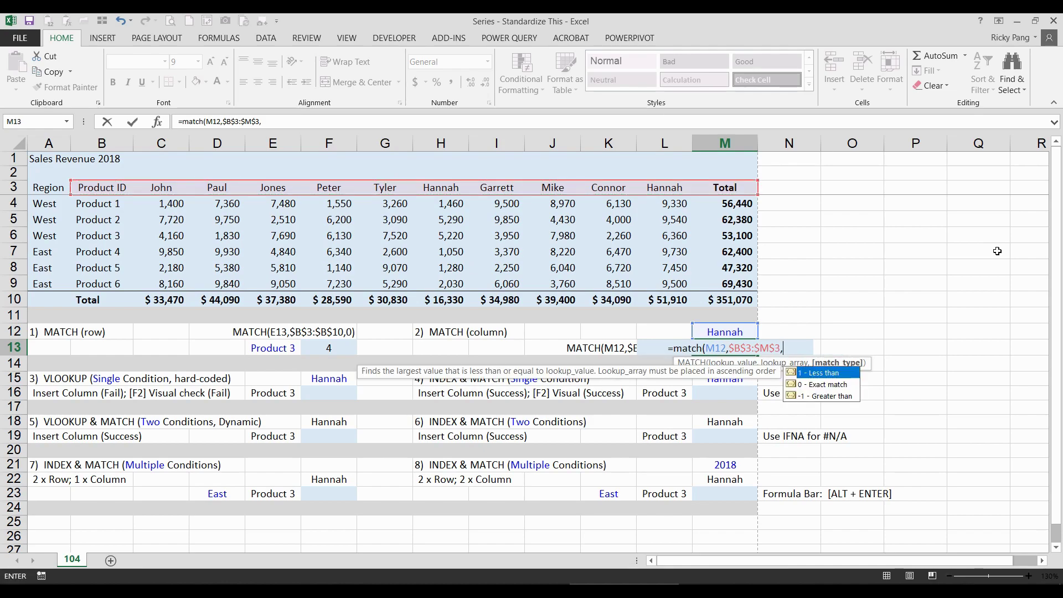
pyautogui.write('0')
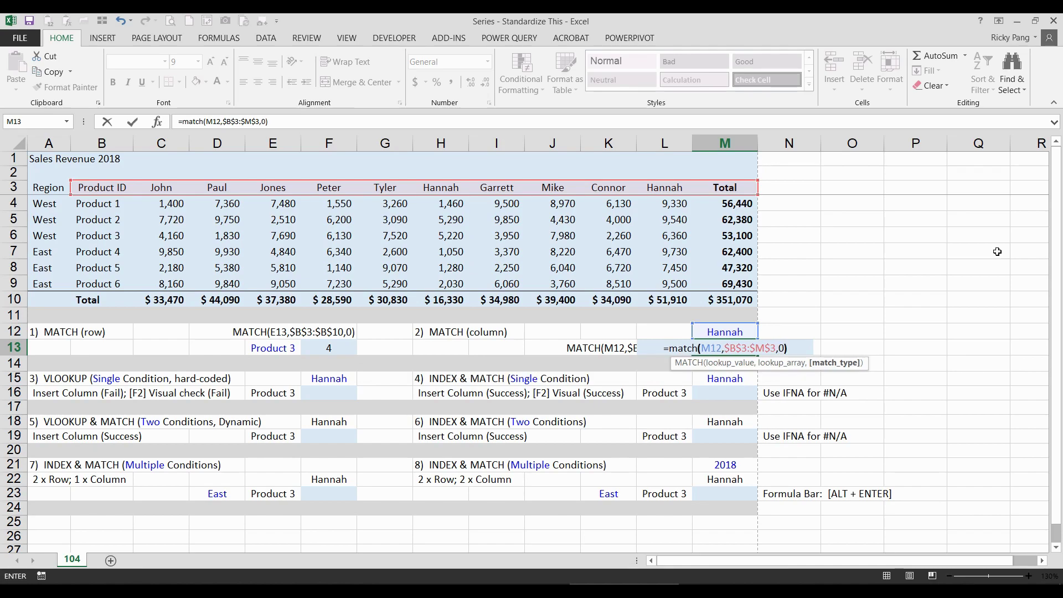
pyautogui.press('Return')
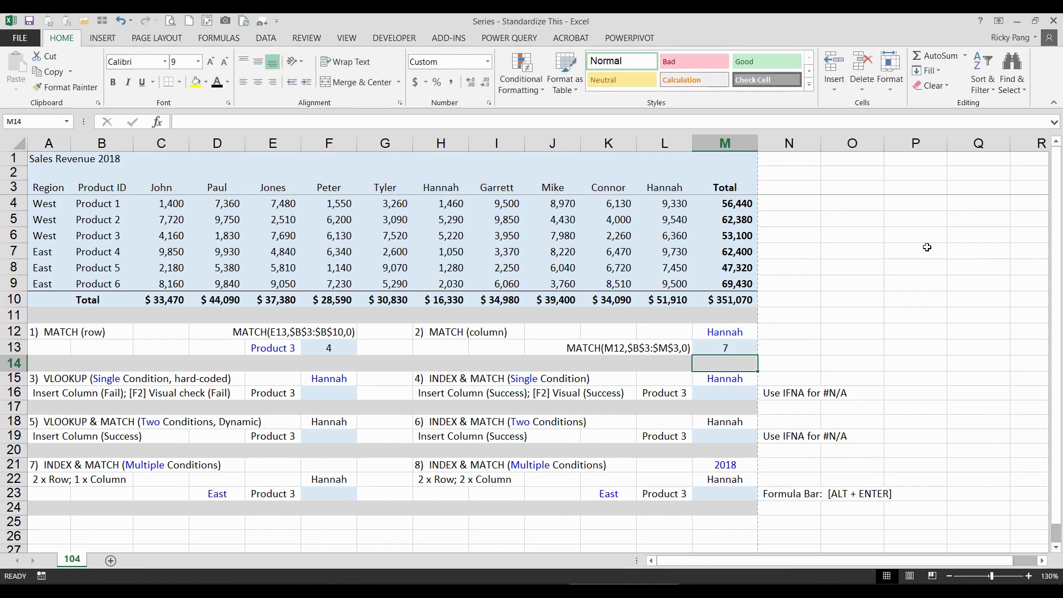
# Step: Trace the header row from B3 to H3, the Product 3 row and column H to their intersection at H6
pyautogui.click(116, 188)
pyautogui.moveTo(117, 187); pyautogui.dragTo(427, 188)
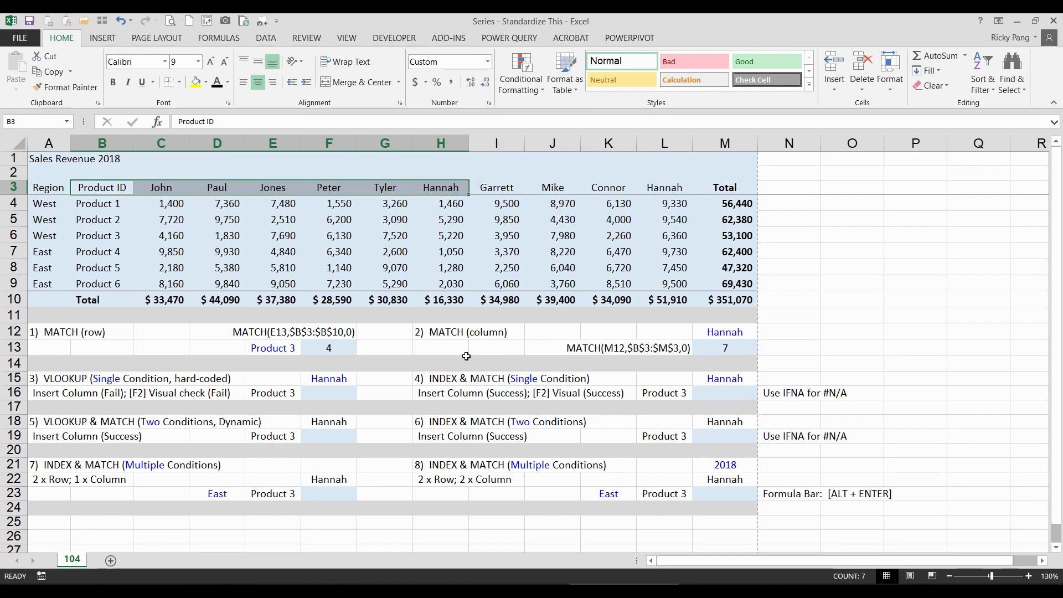
pyautogui.click(101, 237)
pyautogui.moveTo(101, 237); pyautogui.dragTo(462, 241)
pyautogui.moveTo(454, 186); pyautogui.dragTo(458, 269)
pyautogui.click(458, 238)
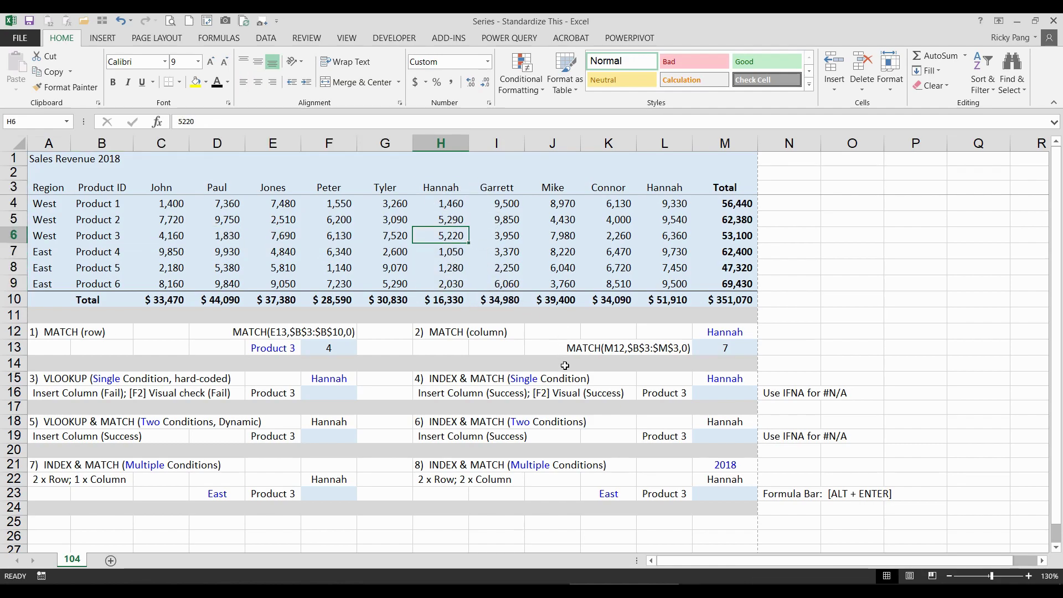
# Step: Start an INDEX formula in M16 with the absolute range $H$3:$H$10 as its array
pyautogui.click(720, 395)
pyautogui.write('=index(')
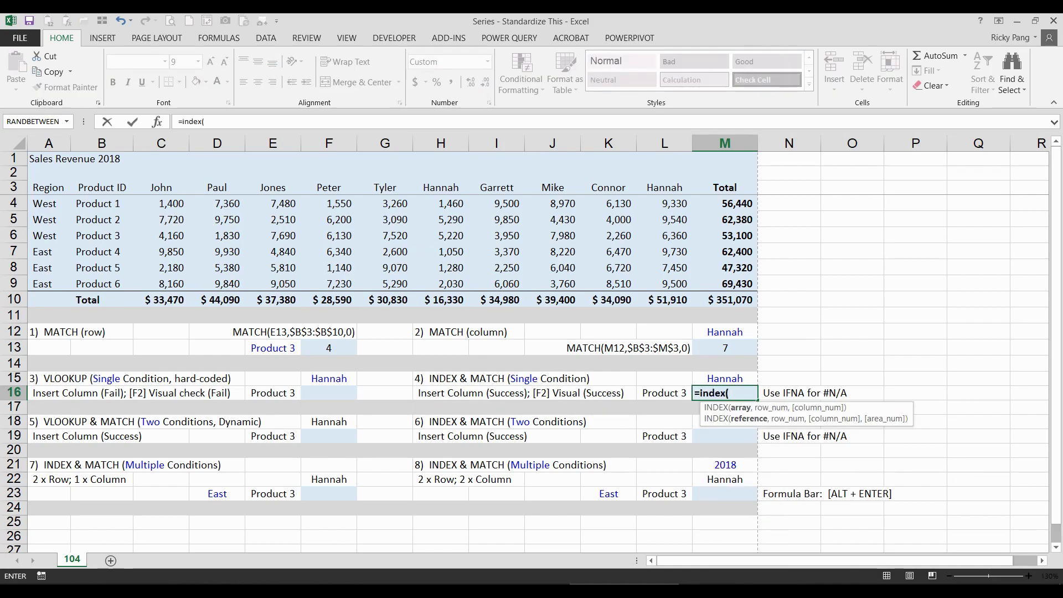
pyautogui.moveTo(457, 188); pyautogui.dragTo(456, 301)
pyautogui.press('F4')
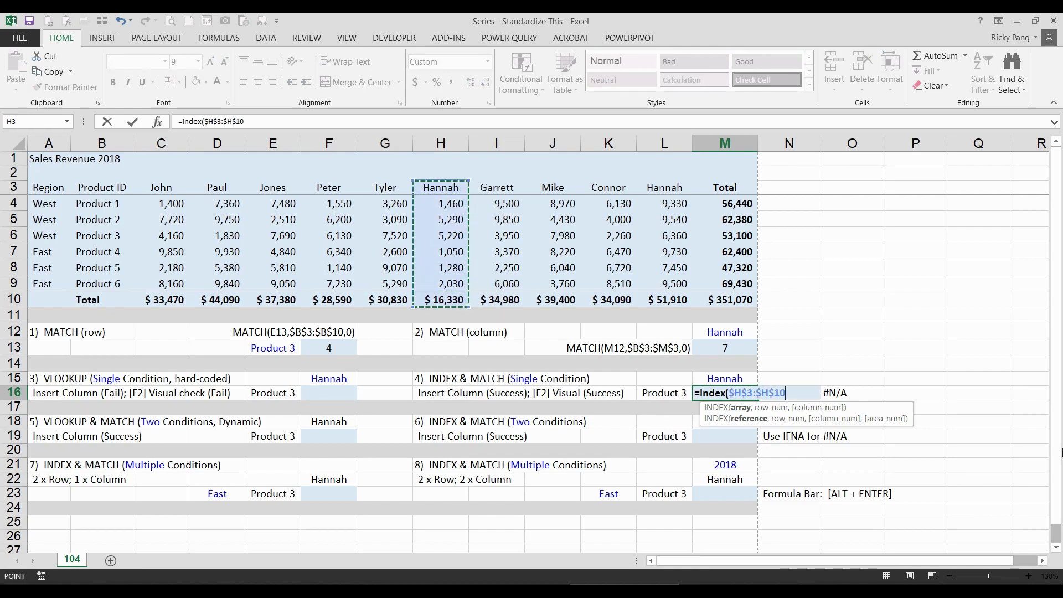
pyautogui.write(',')
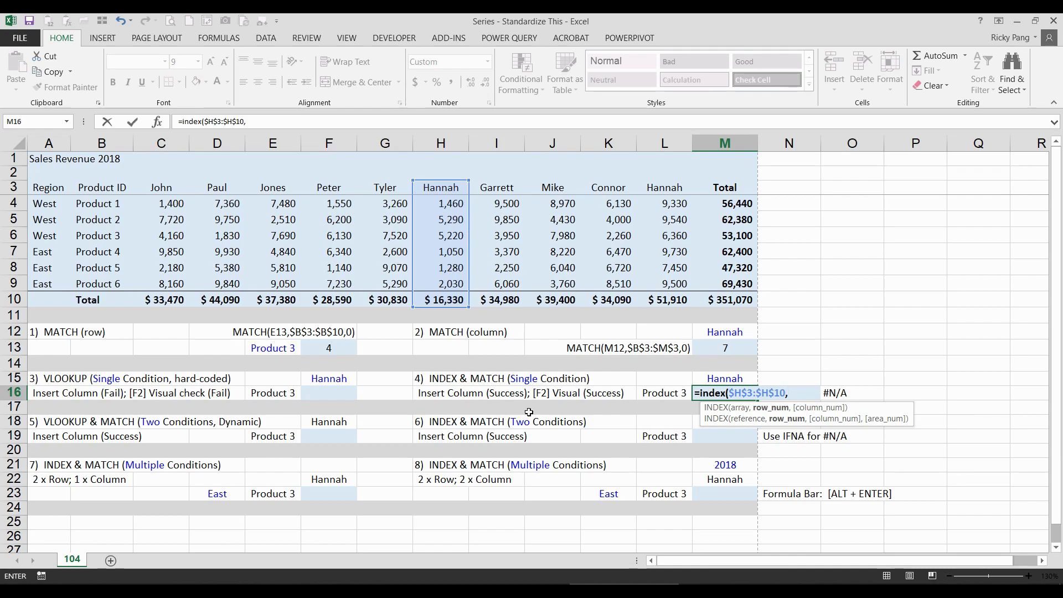
# Step: Complete M16's INDEX formula with MATCH(L16,$B$3:$B$10,0) as the row number, and check the result against H6
pyautogui.write('match(')
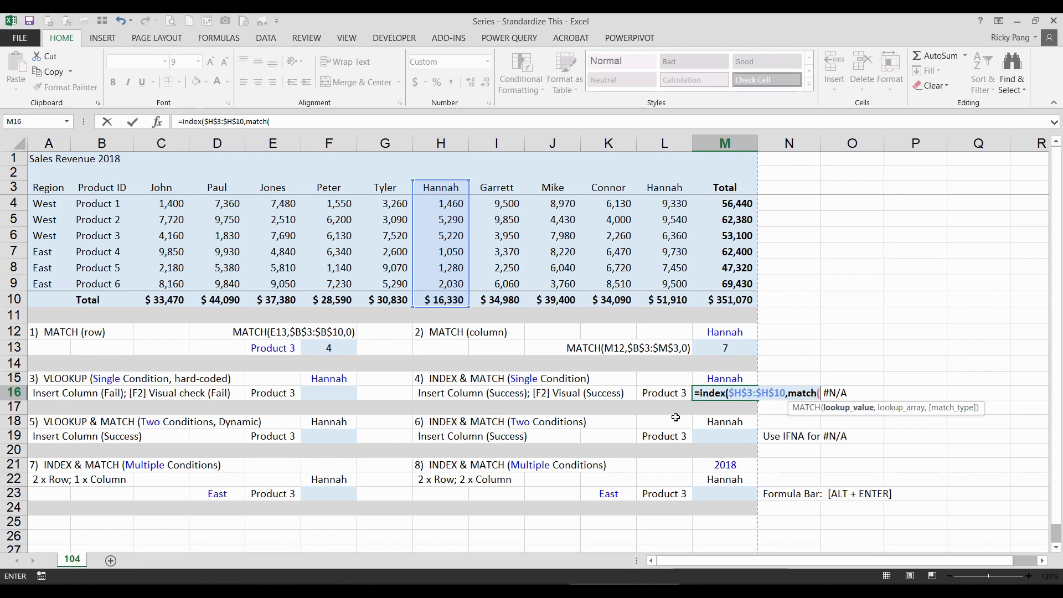
pyautogui.click(664, 395)
pyautogui.write(',')
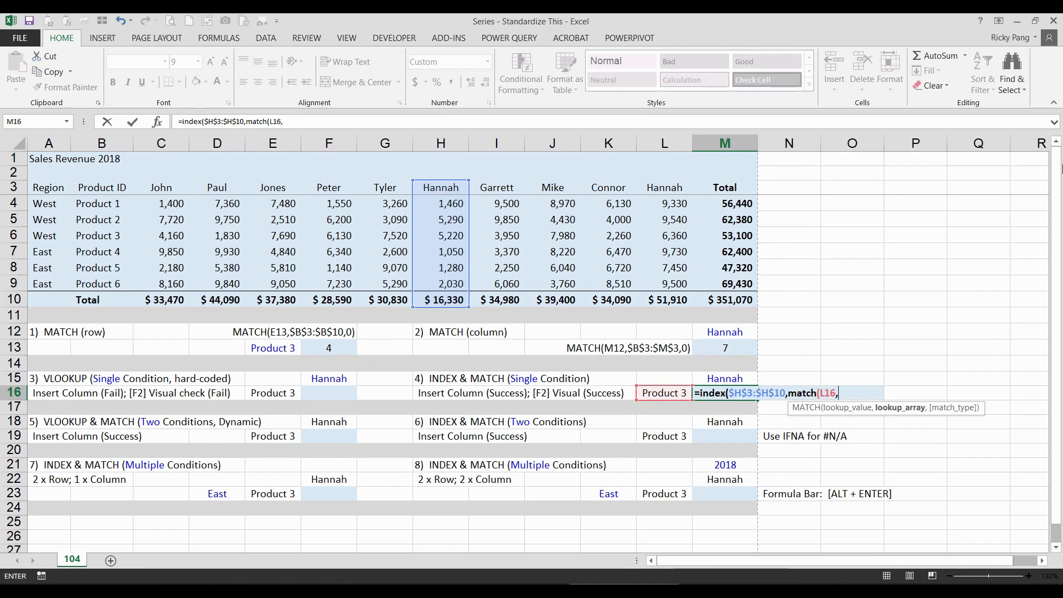
pyautogui.moveTo(89, 191); pyautogui.dragTo(94, 299)
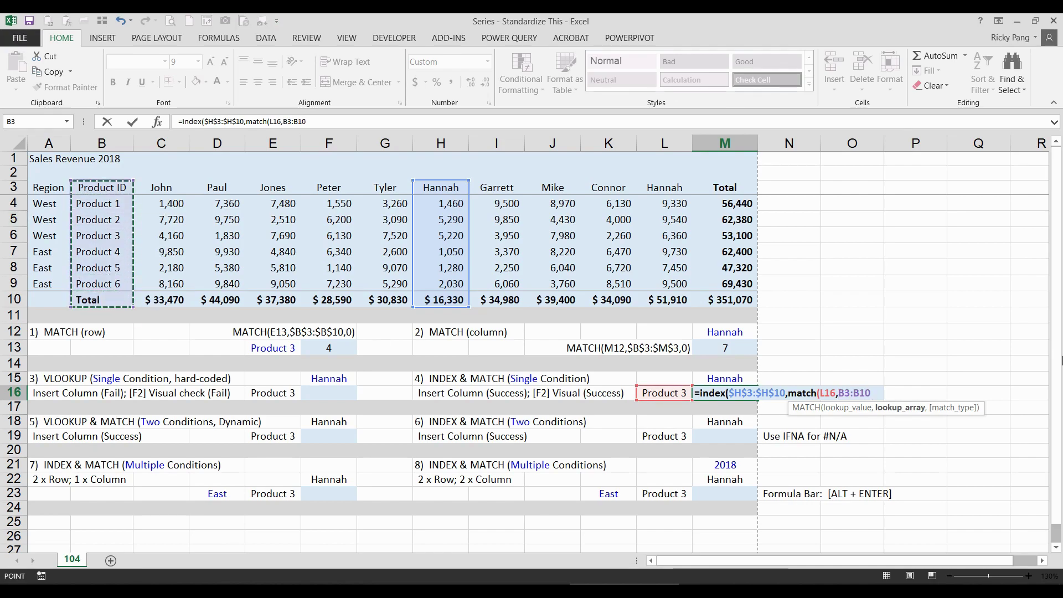
pyautogui.press('F4')
pyautogui.write(',')
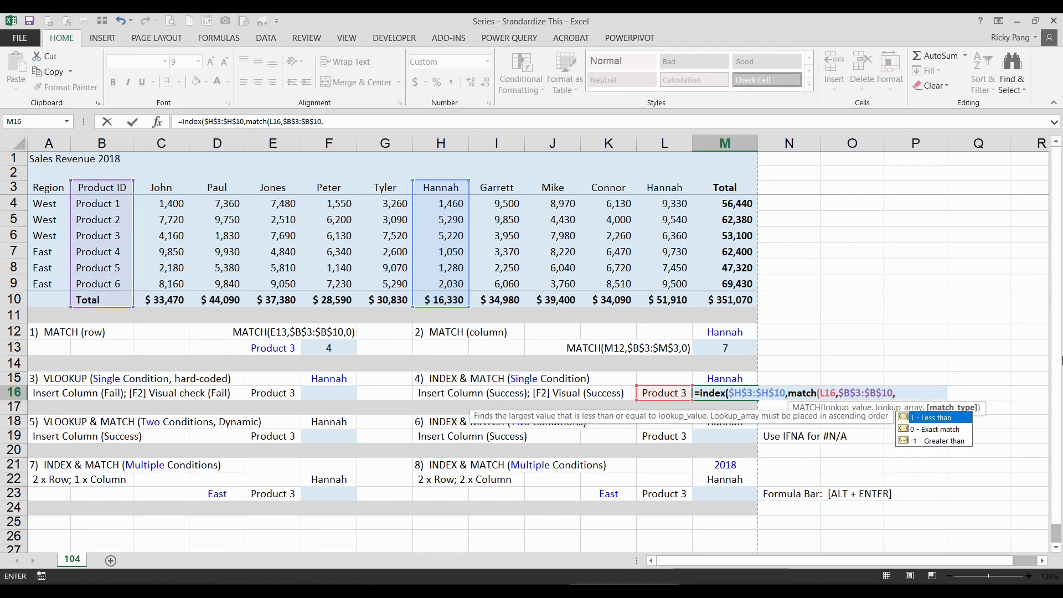
pyautogui.write('0))')
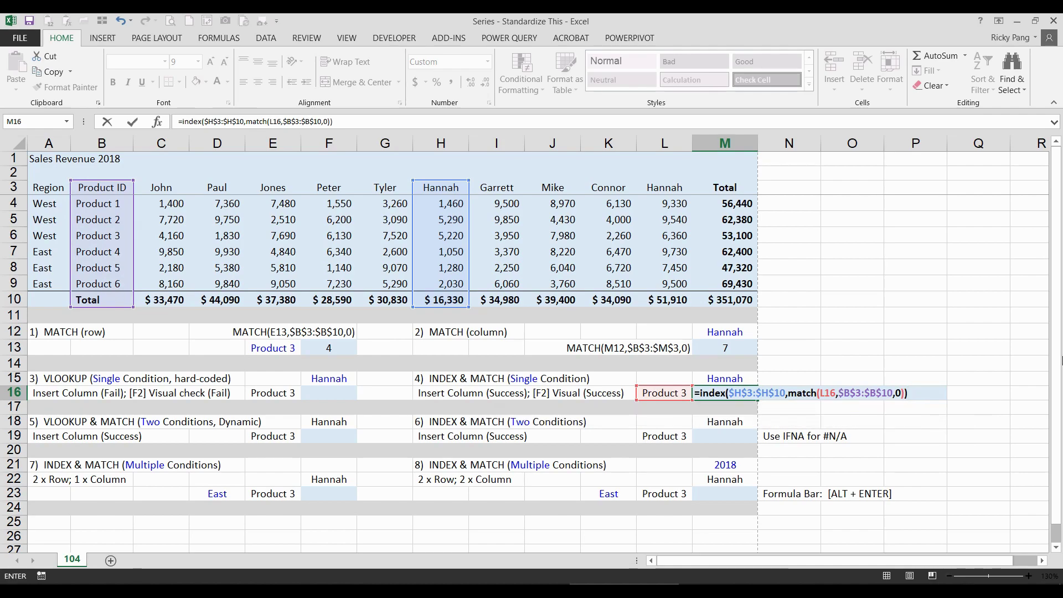
pyautogui.press('Return')
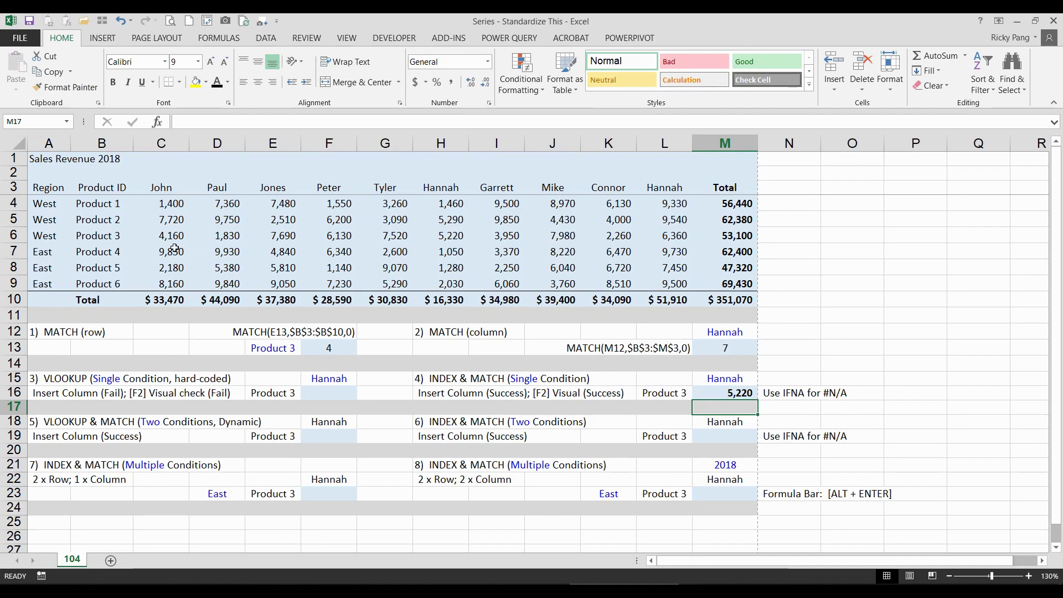
pyautogui.click(466, 240)
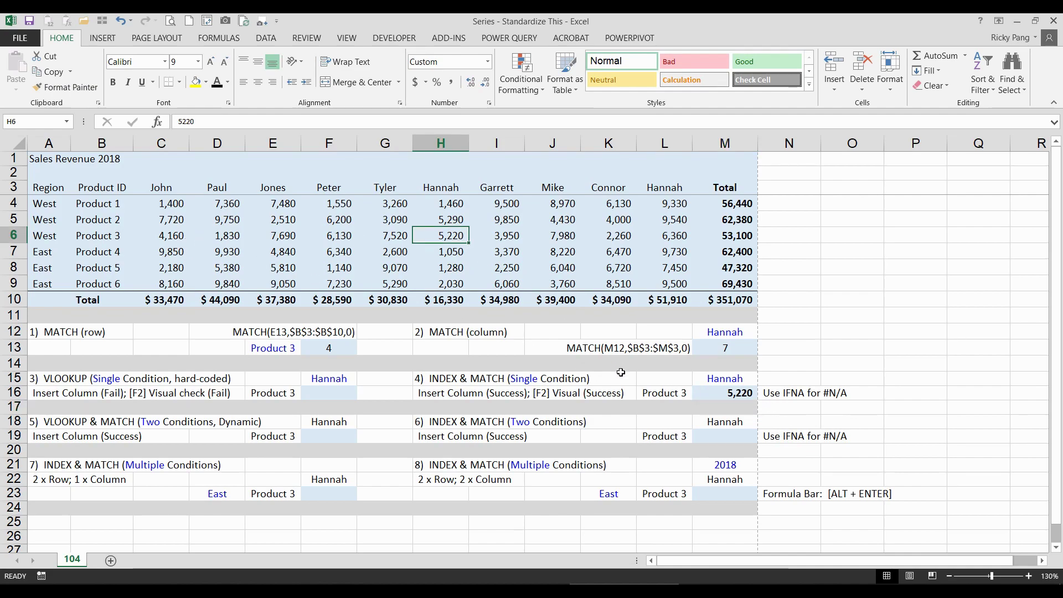
# Step: Start a VLOOKUP formula in F16 with E16 as the lookup value and the absolute range $B$3:$M$10 as the table
pyautogui.click(333, 395)
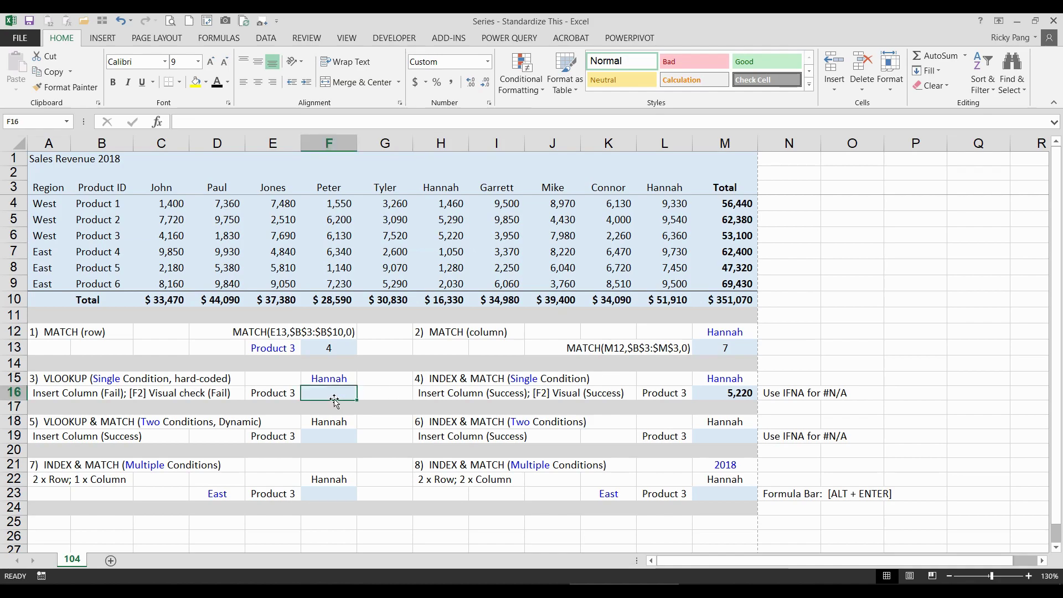
pyautogui.write('=vlookup(')
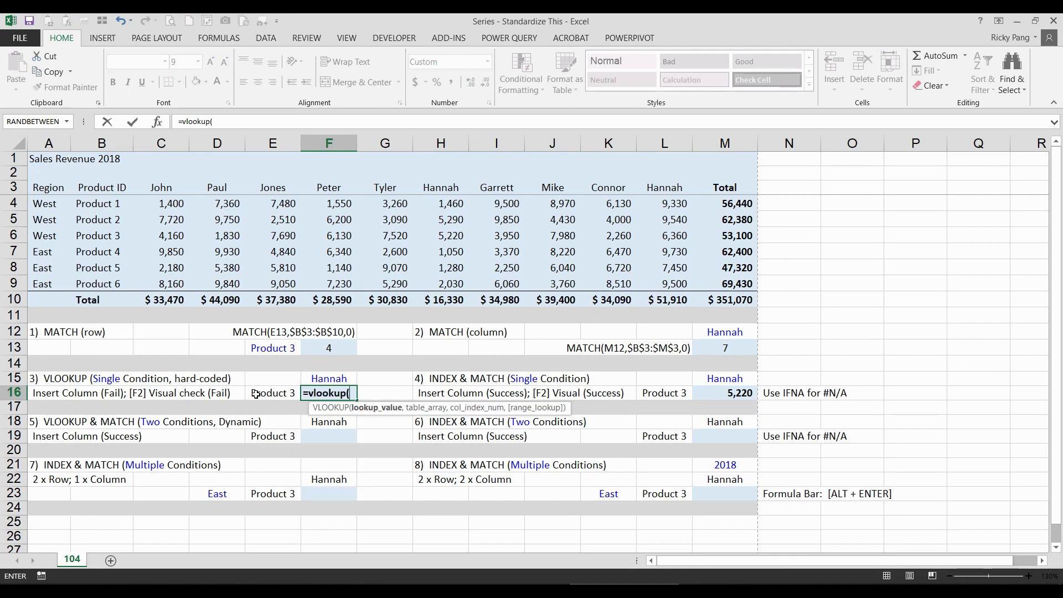
pyautogui.click(256, 394)
pyautogui.write(',')
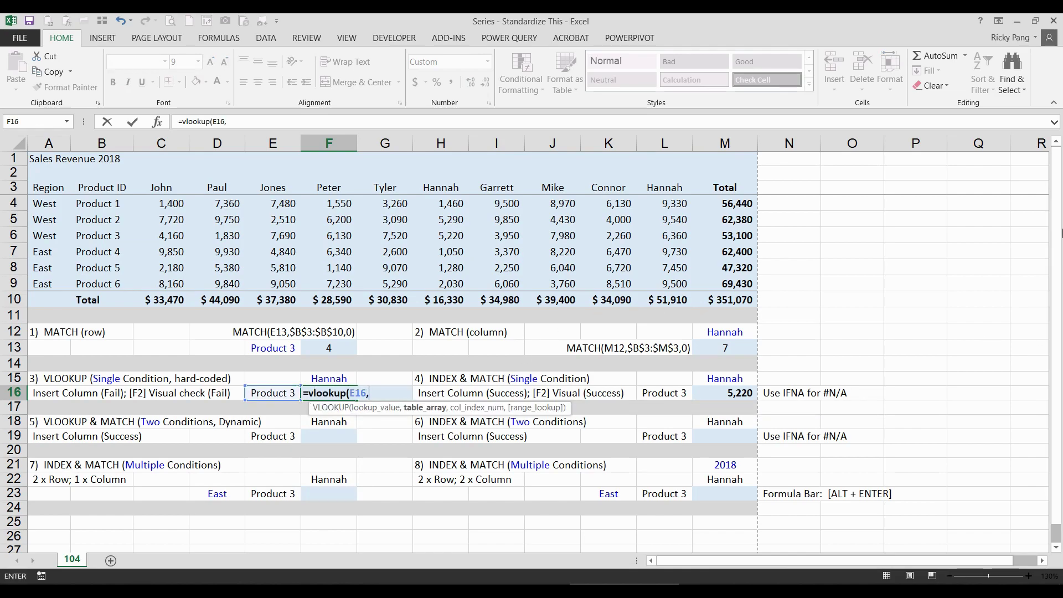
pyautogui.moveTo(111, 189); pyautogui.dragTo(739, 302)
pyautogui.press('F4')
pyautogui.write(',')
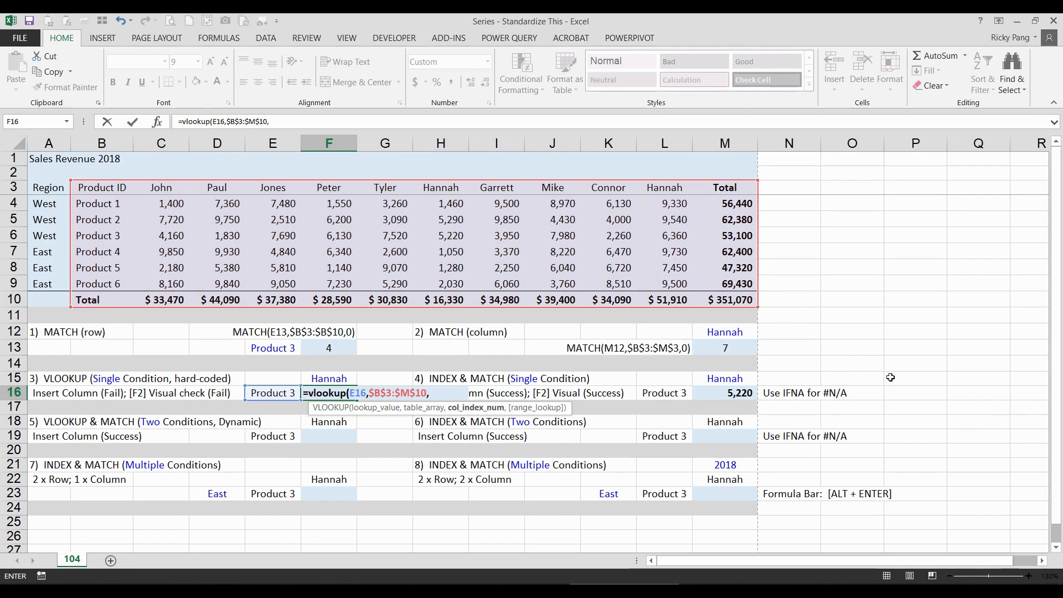
# Step: Complete F16's VLOOKUP with the hard-coded column number 7 and FALSE for an exact match
pyautogui.write('7,')
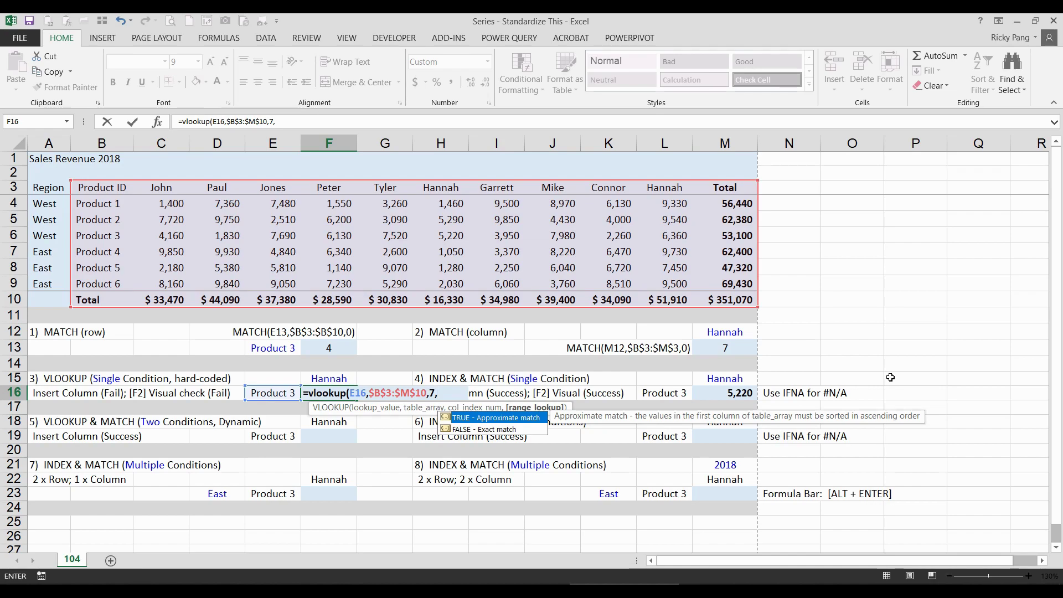
pyautogui.write('false')
pyautogui.press('Escape')
pyautogui.write(')')
pyautogui.press('Return')
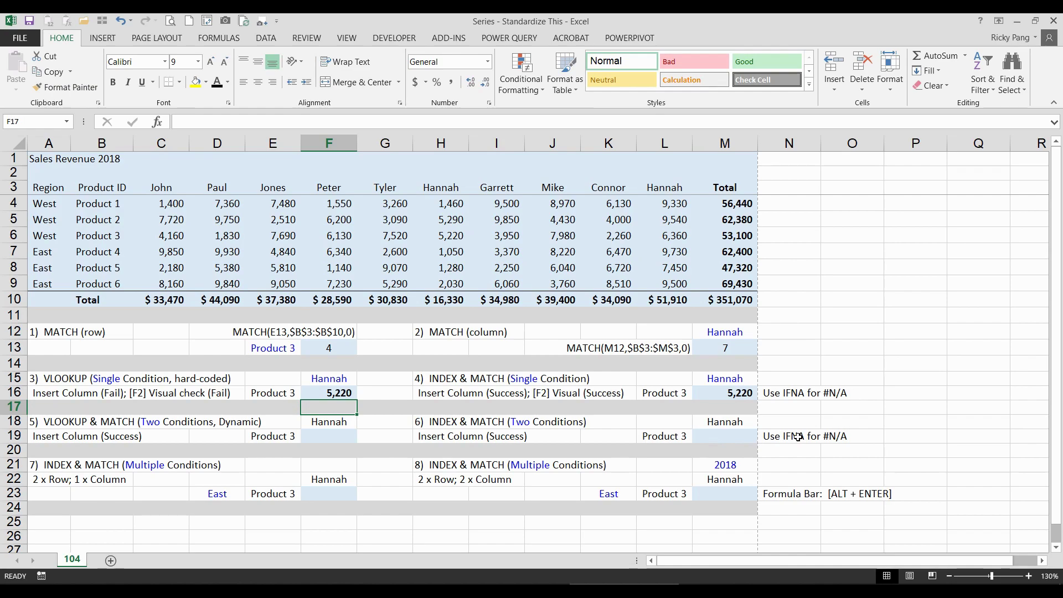
# Step: Compare the ranges referenced by F16's VLOOKUP formula with those referenced by M16's INDEX & MATCH formula
pyautogui.click(321, 386)
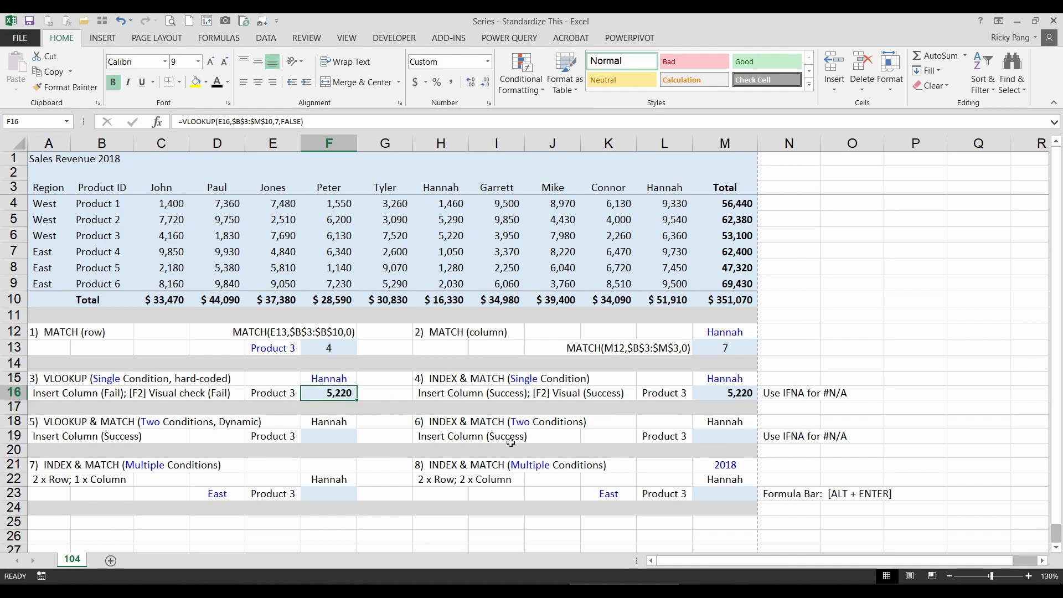
pyautogui.press('F2')
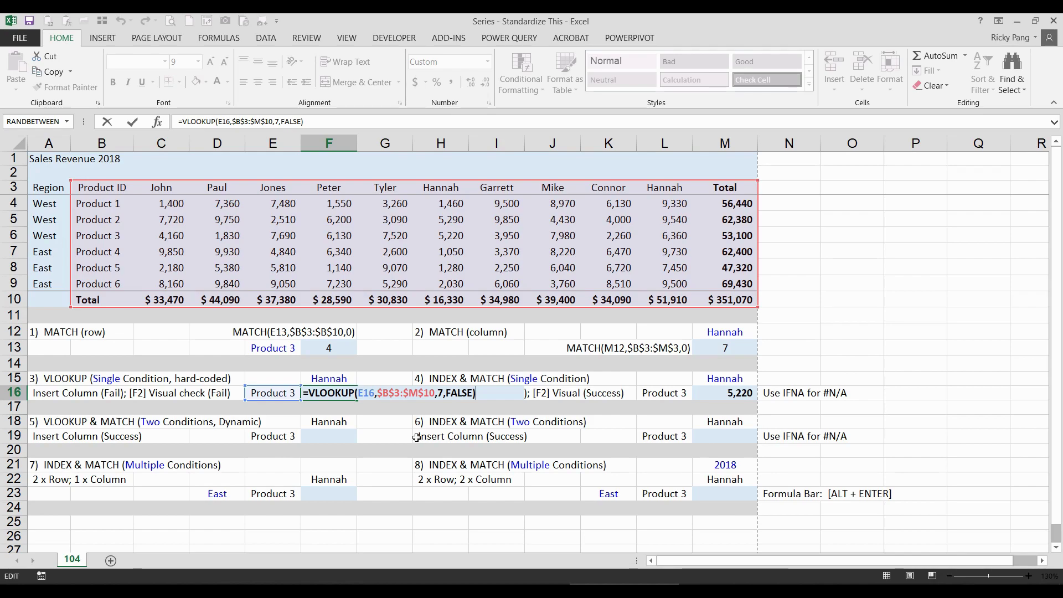
pyautogui.hotkey('ctrl', 'Return')
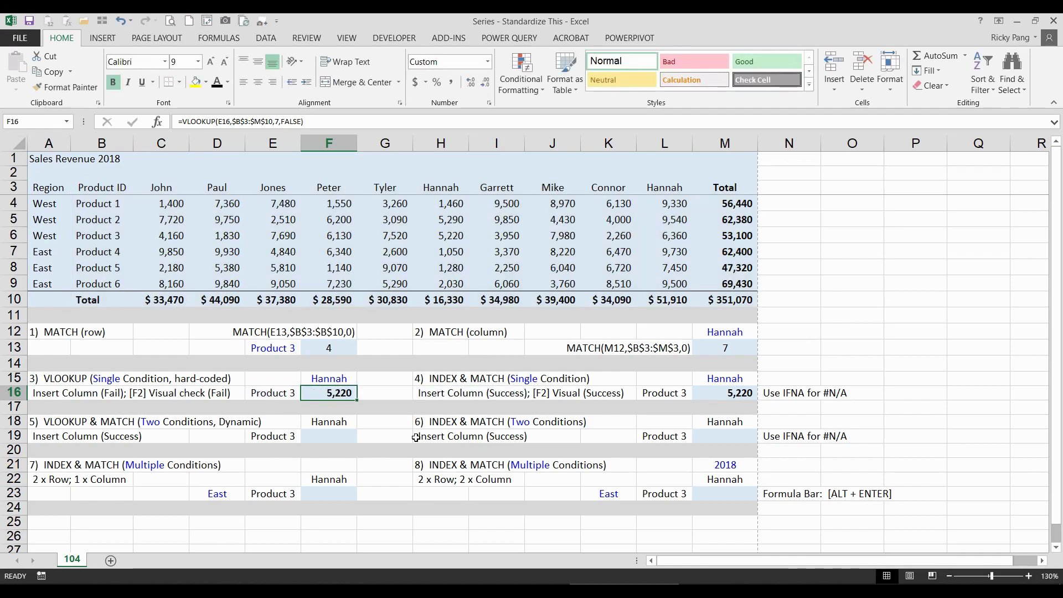
pyautogui.click(701, 393)
pyautogui.press('F2')
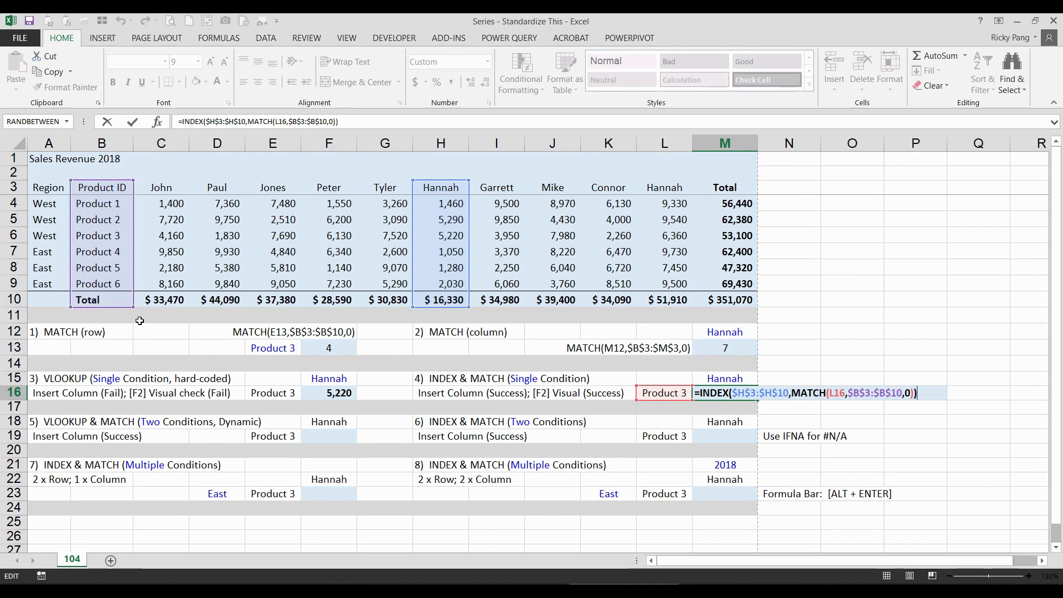
pyautogui.press('Return')
# Step: Insert a blank column before column C, and inspect the shifted references in N16's INDEX & MATCH formula
pyautogui.click(172, 144)
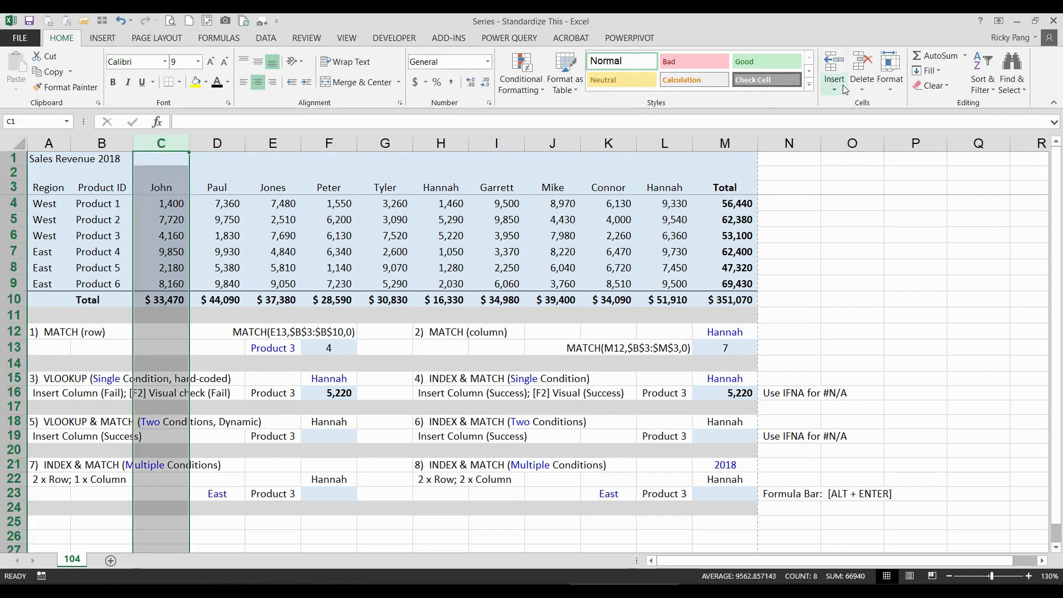
pyautogui.click(845, 88)
pyautogui.click(788, 393)
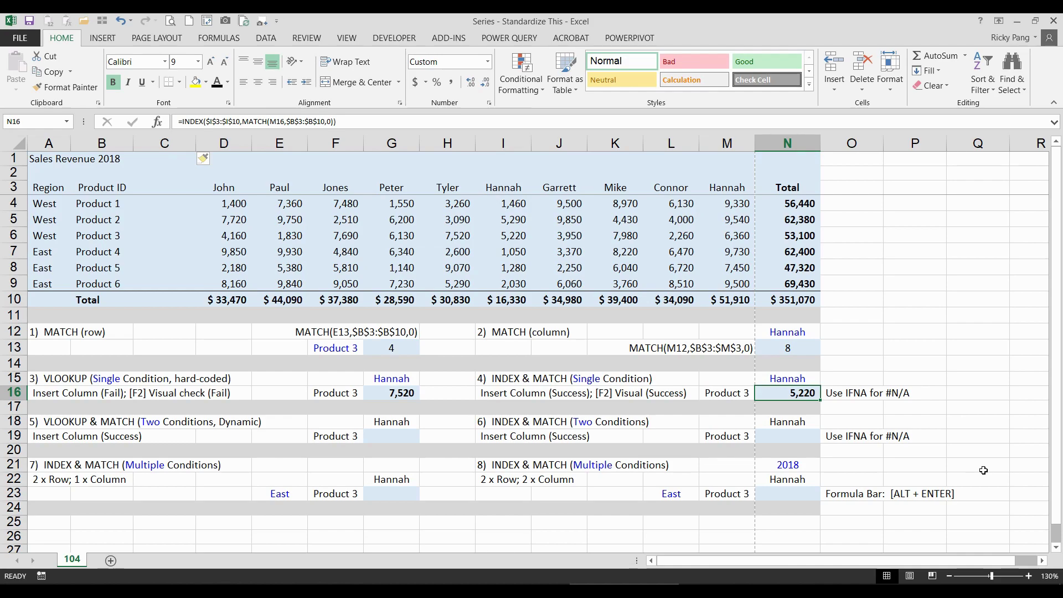
pyautogui.press('F2')
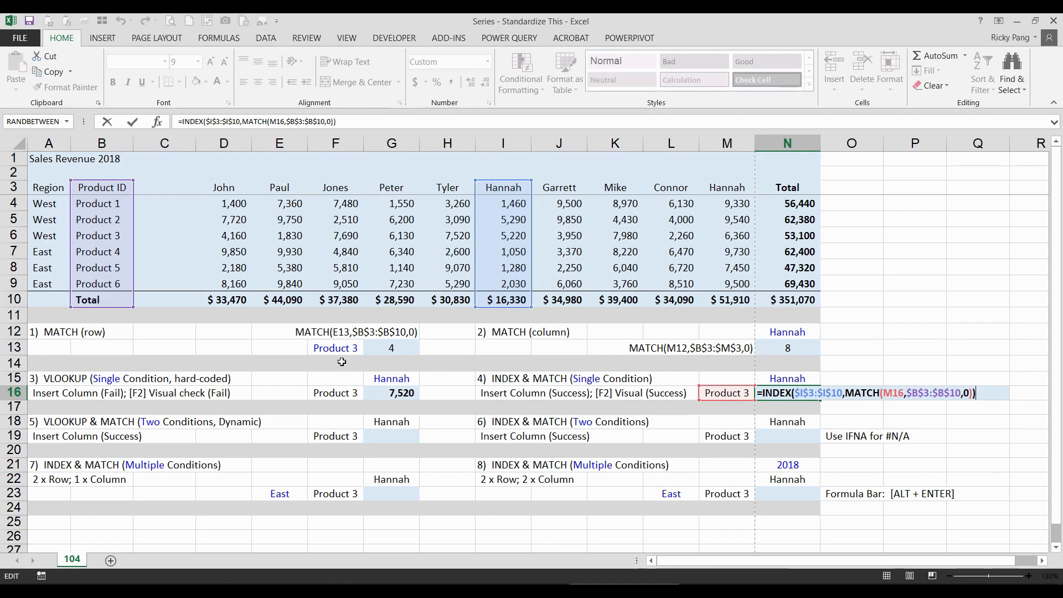
pyautogui.hotkey('ctrl', 'Return')
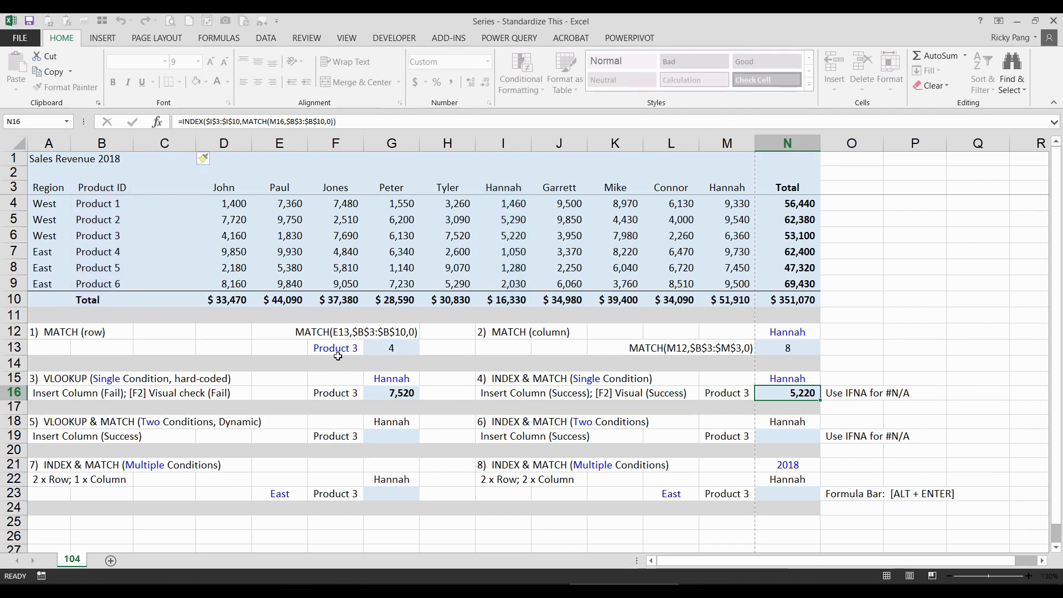
# Step: Trace G16's VLOOKUP result from the Product ID header in B3 across to H6, and compare it with I6
pyautogui.click(382, 394)
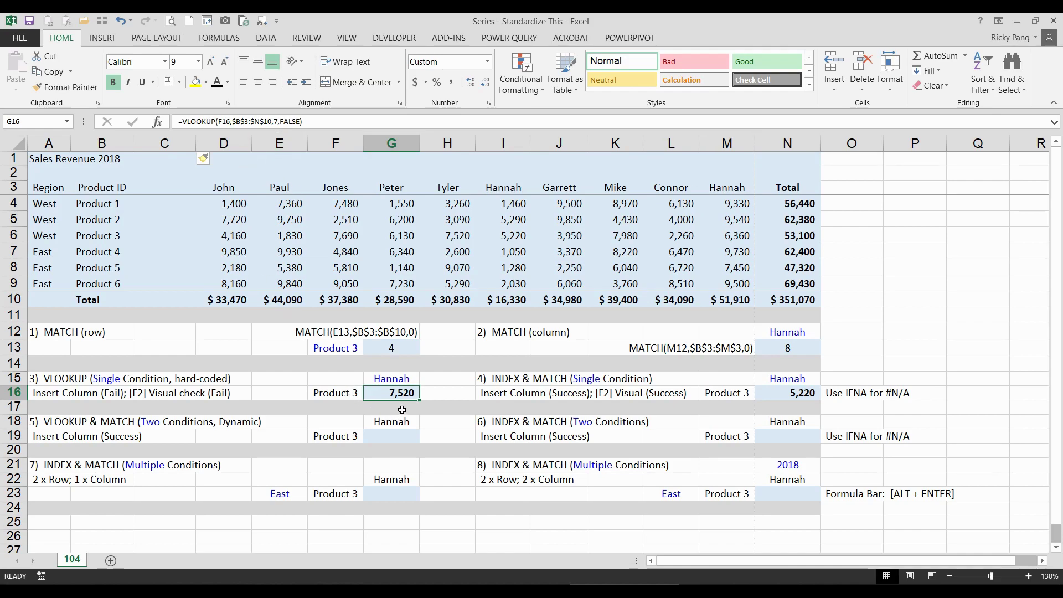
pyautogui.click(108, 188)
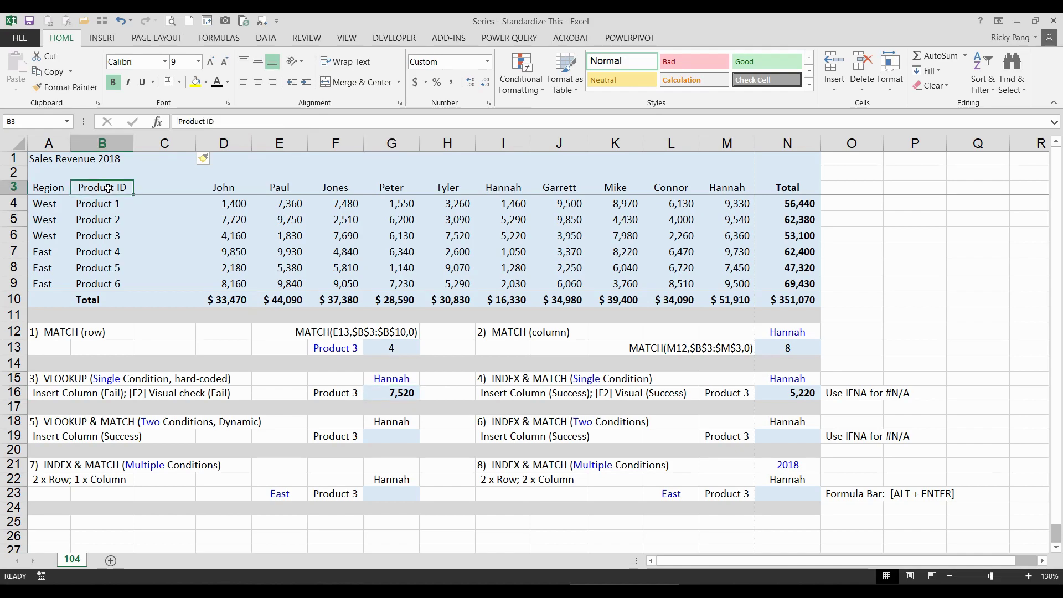
pyautogui.moveTo(108, 189); pyautogui.dragTo(451, 237)
pyautogui.click(451, 237)
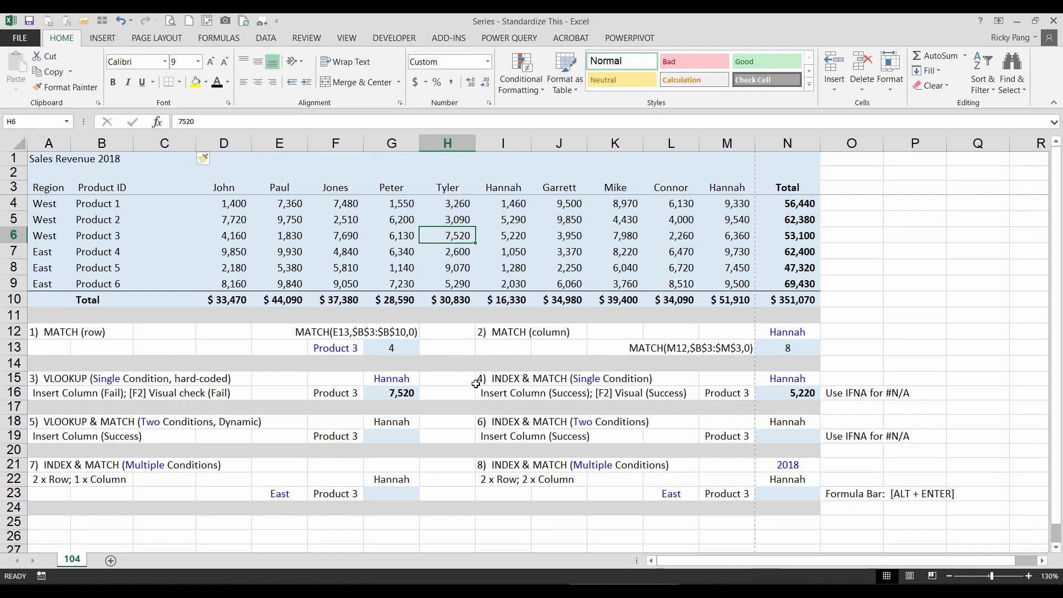
pyautogui.press('Right')
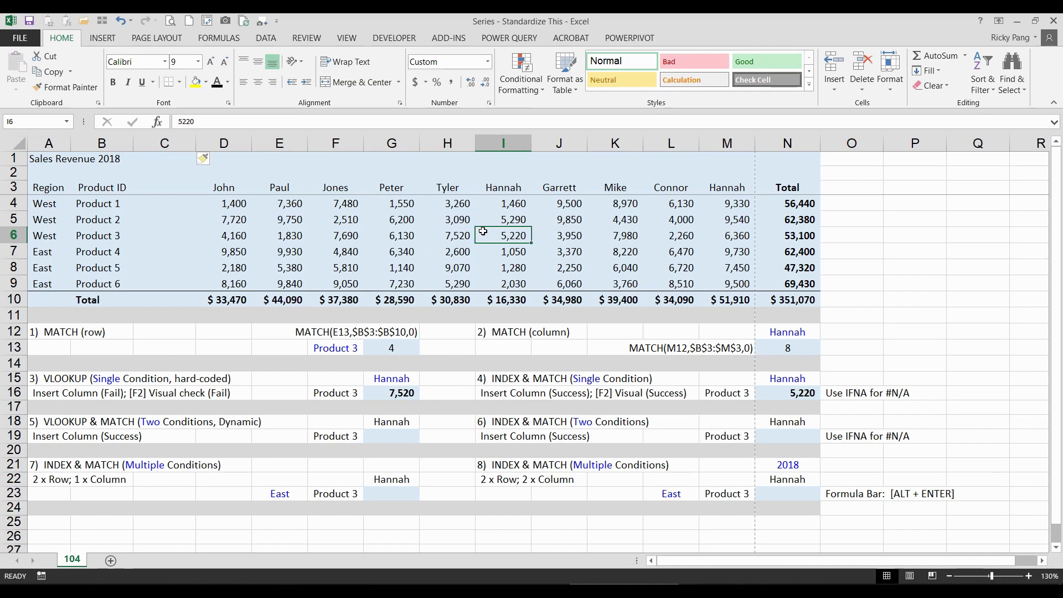
# Step: Inspect the table range and hard-coded column number in G16's VLOOKUP formula without changing it
pyautogui.click(401, 379)
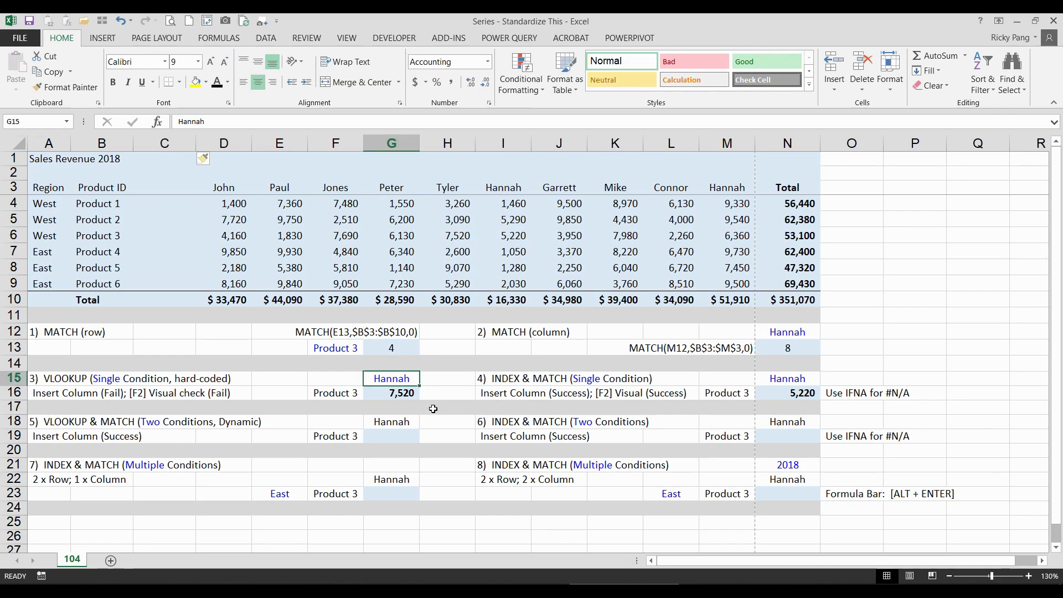
pyautogui.press('Down')
pyautogui.press('F2')
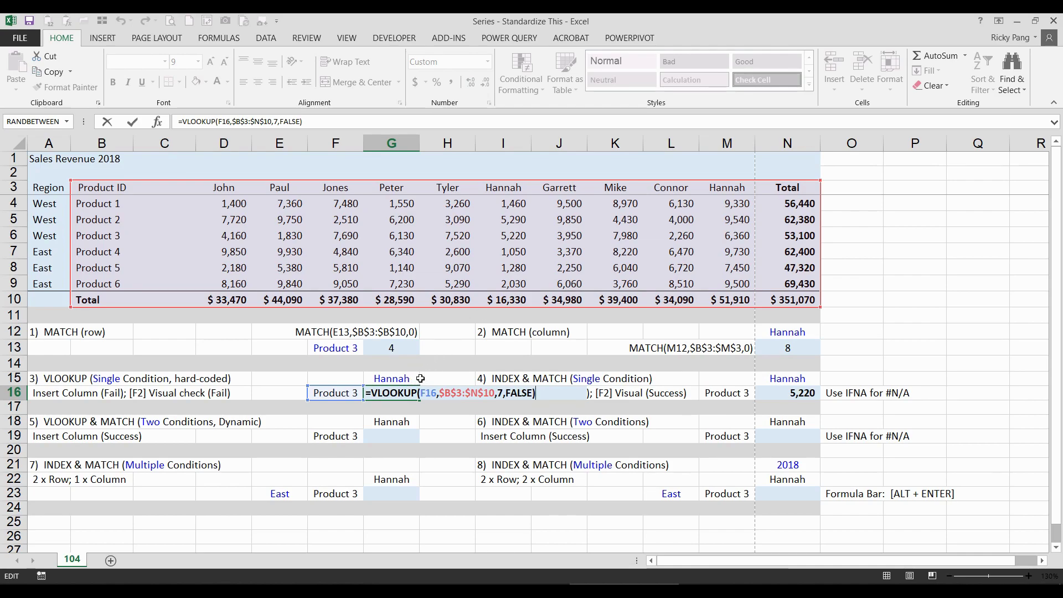
pyautogui.press('Escape')
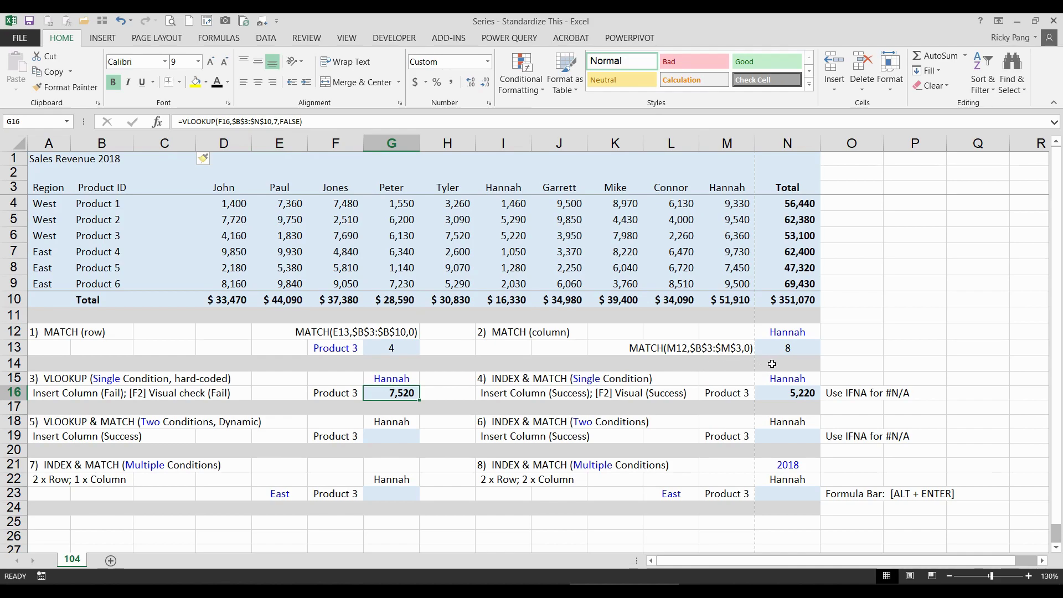
# Step: Start a VLOOKUP formula in G19 with F19 as the lookup value and the absolute range $B$3:$N$10 as the table
pyautogui.click(401, 437)
pyautogui.write('=vlookup(')
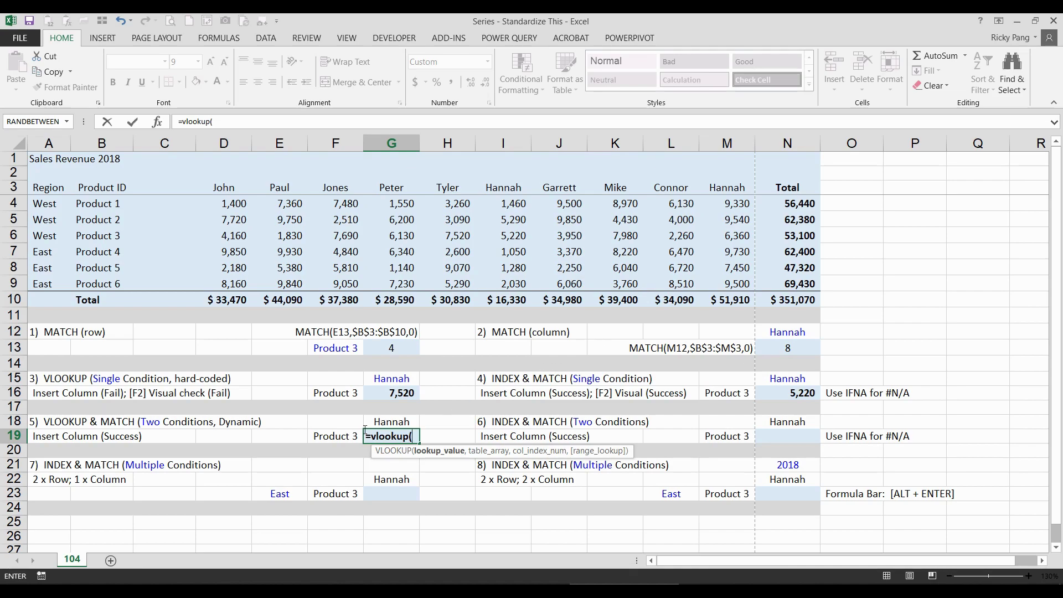
pyautogui.click(323, 437)
pyautogui.write(',')
pyautogui.moveTo(89, 188); pyautogui.dragTo(806, 300)
pyautogui.press('F4')
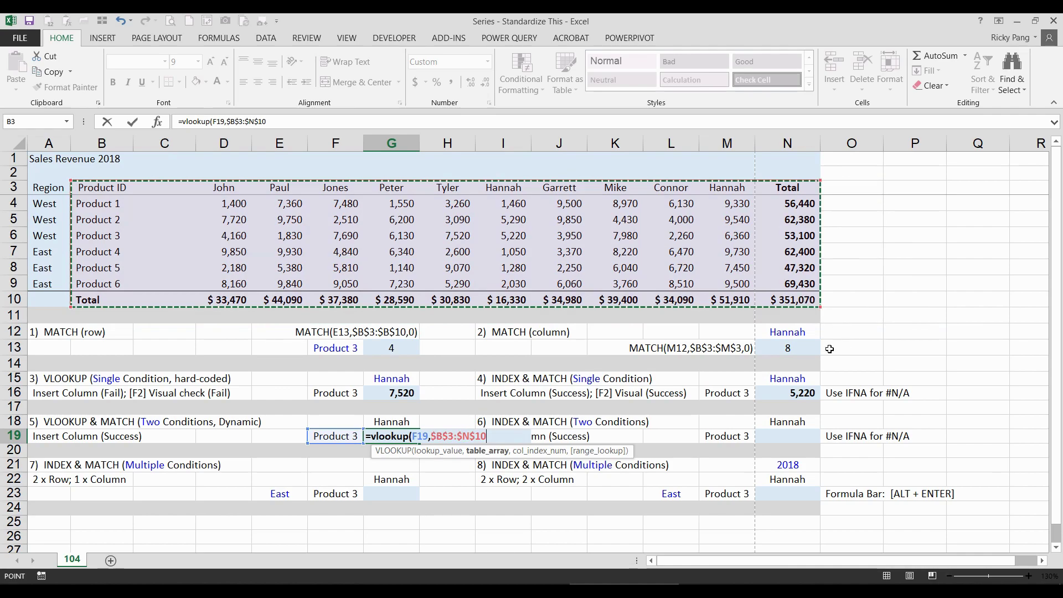
pyautogui.write(',')
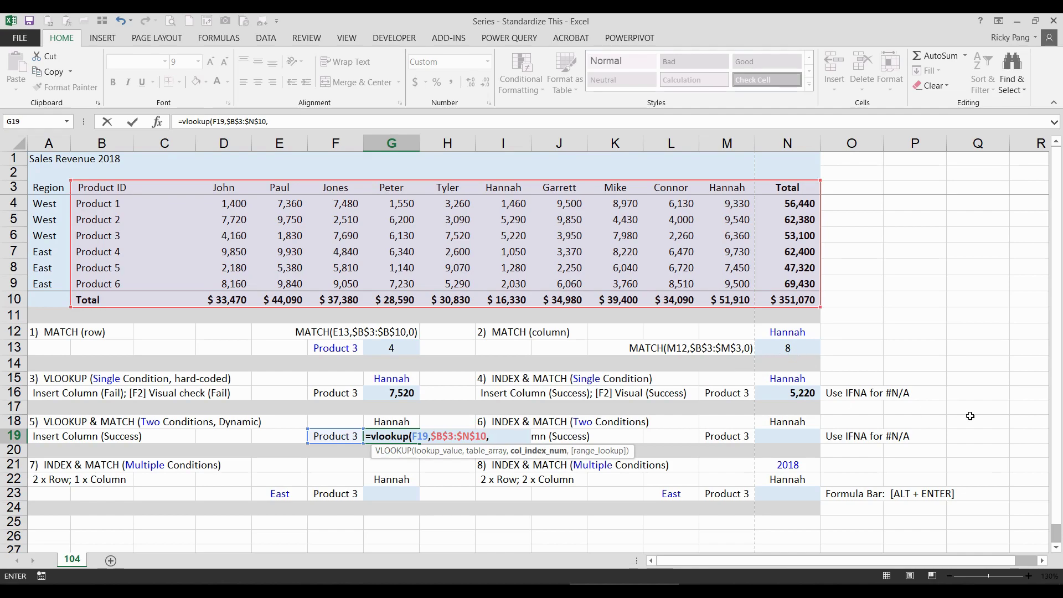
# Step: Complete G19's VLOOKUP with MATCH(G18,$B$3:$N$3,0) as the dynamic column number
pyautogui.write('match(')
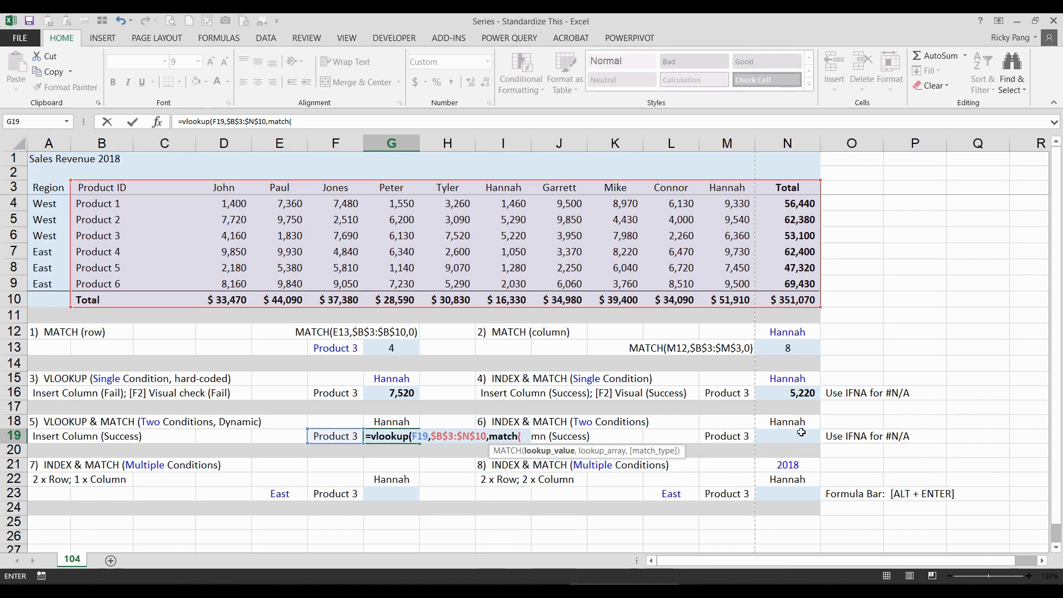
pyautogui.click(407, 420)
pyautogui.write(',')
pyautogui.moveTo(93, 187); pyautogui.dragTo(1062, 201)
pyautogui.press('F4')
pyautogui.write(',')
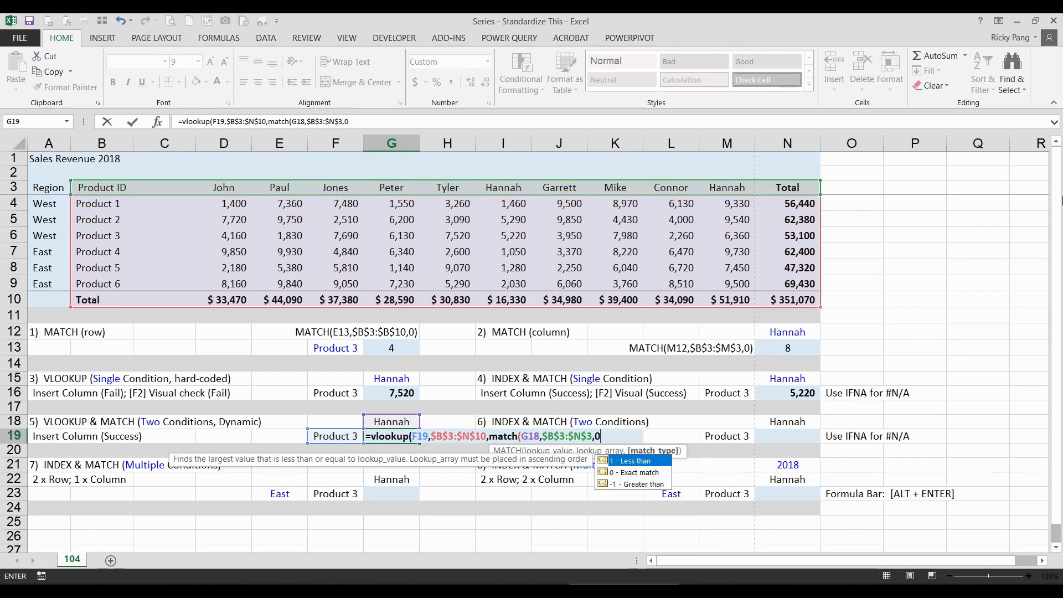
pyautogui.write('0)')
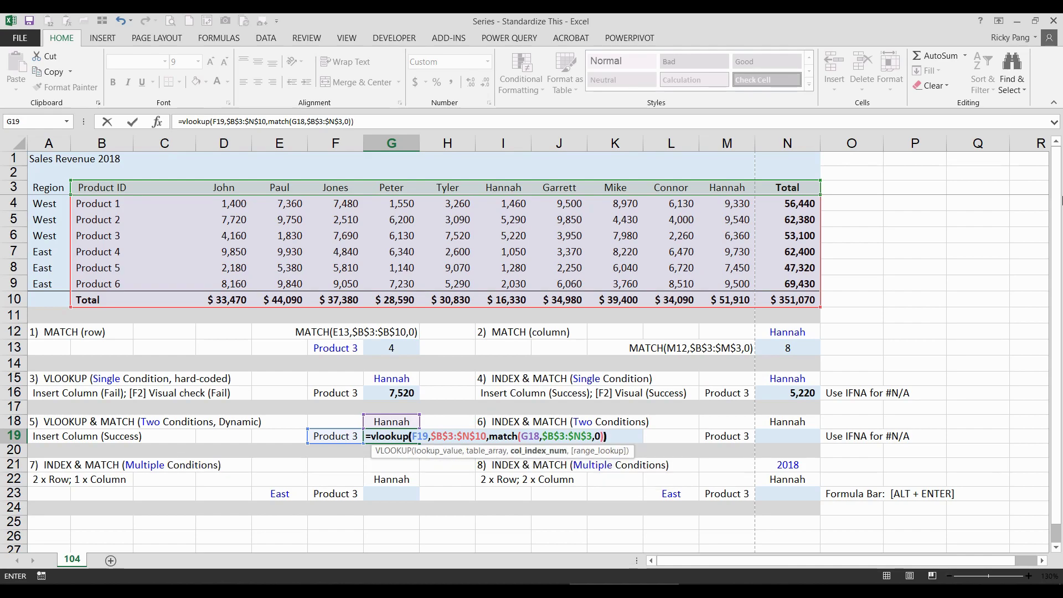
pyautogui.press('Return')
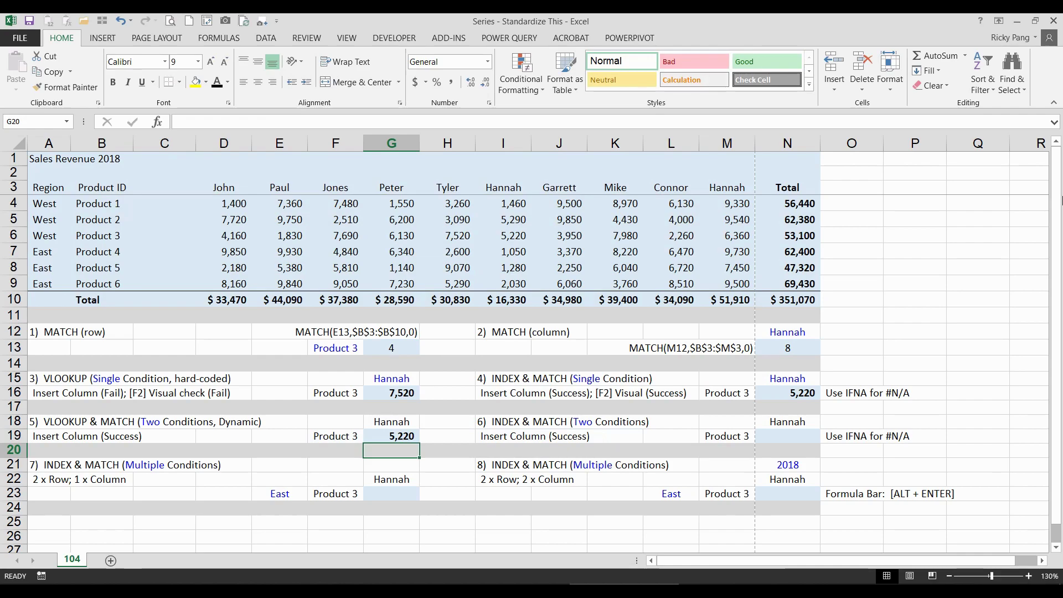
# Step: Review the references in G19's VLOOKUP & MATCH formula, and delete the blank column C from the table
pyautogui.click(418, 437)
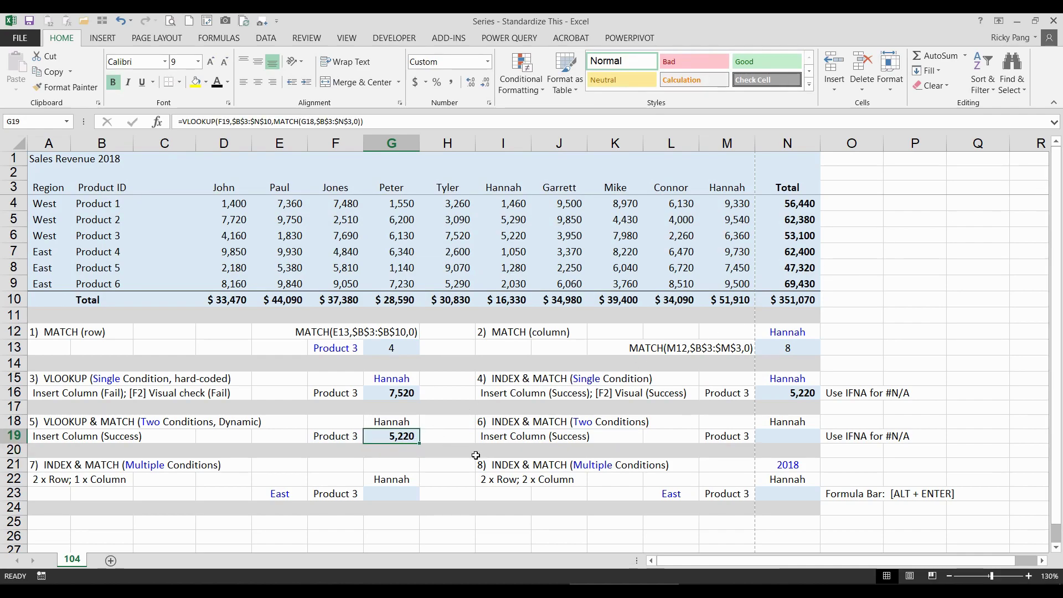
pyautogui.press('F2')
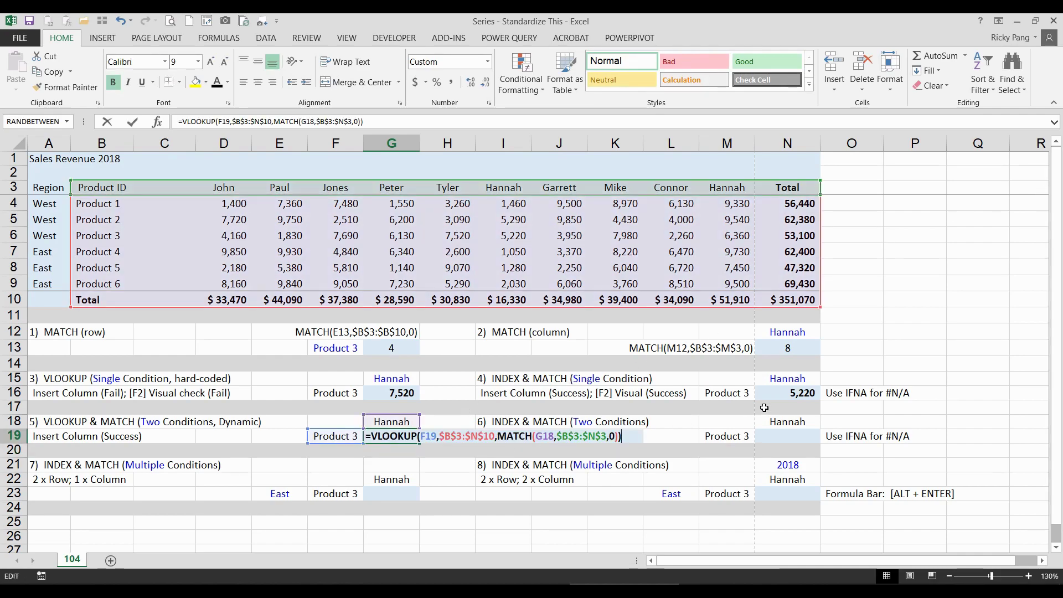
pyautogui.press('Escape')
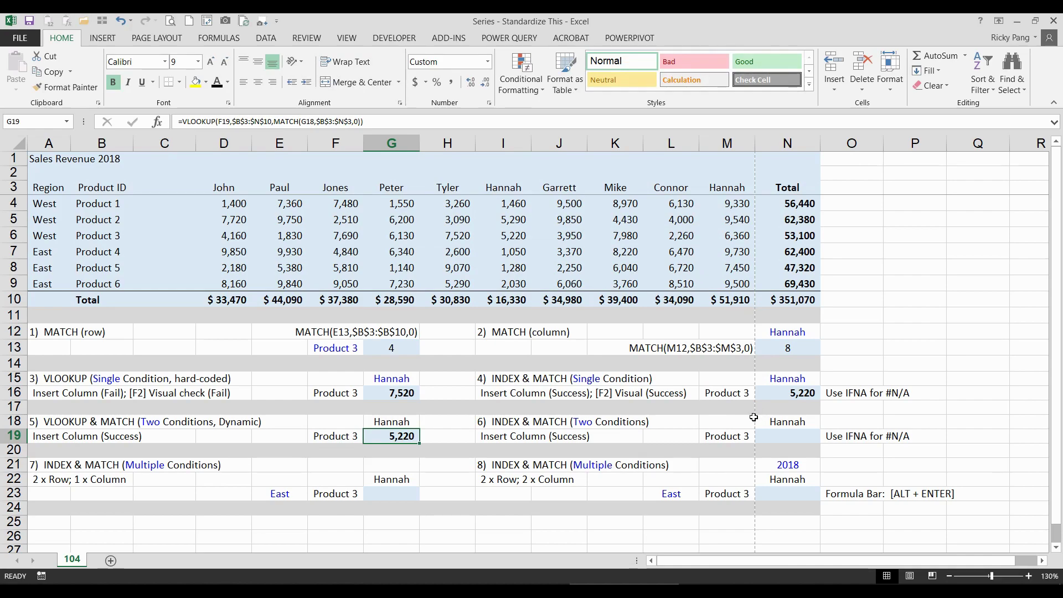
pyautogui.click(164, 143)
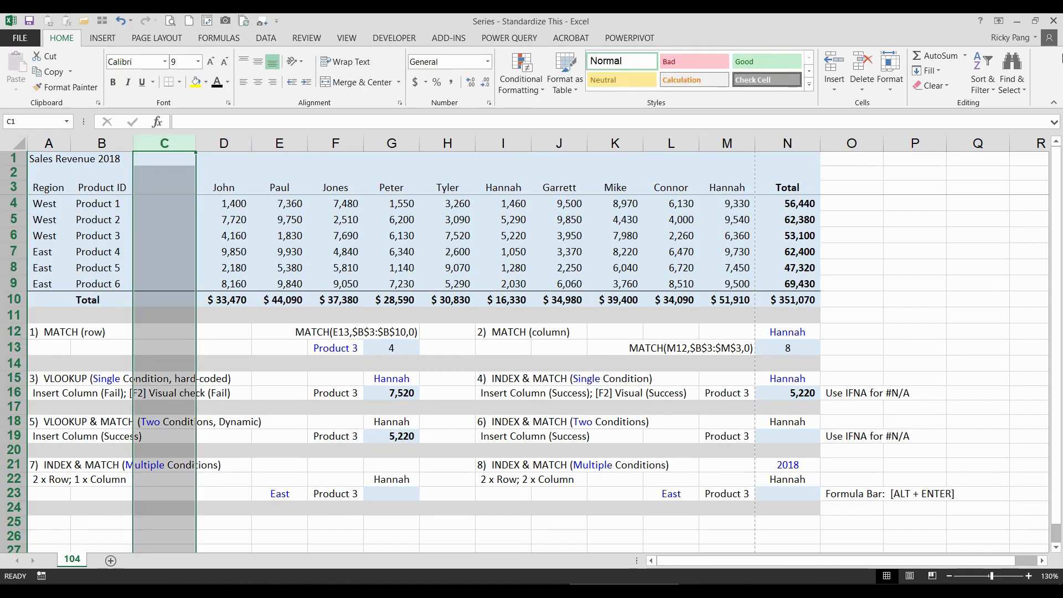
pyautogui.hotkey('ctrl', '-')
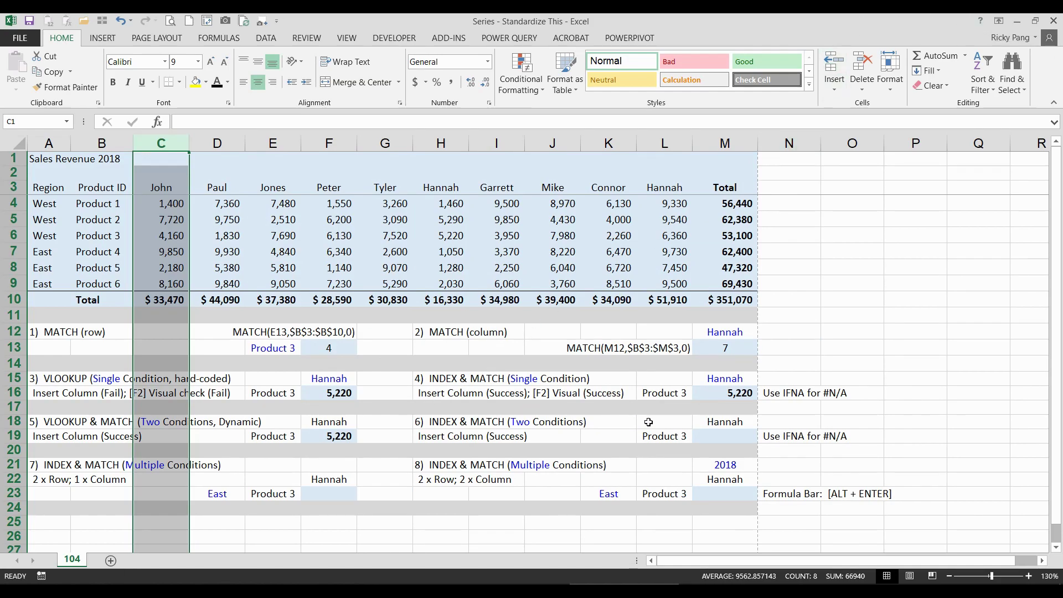
# Step: Start an INDEX formula in M19 with the absolute range $B$3:$M$10 as the array
pyautogui.click(706, 433)
pyautogui.write('=')
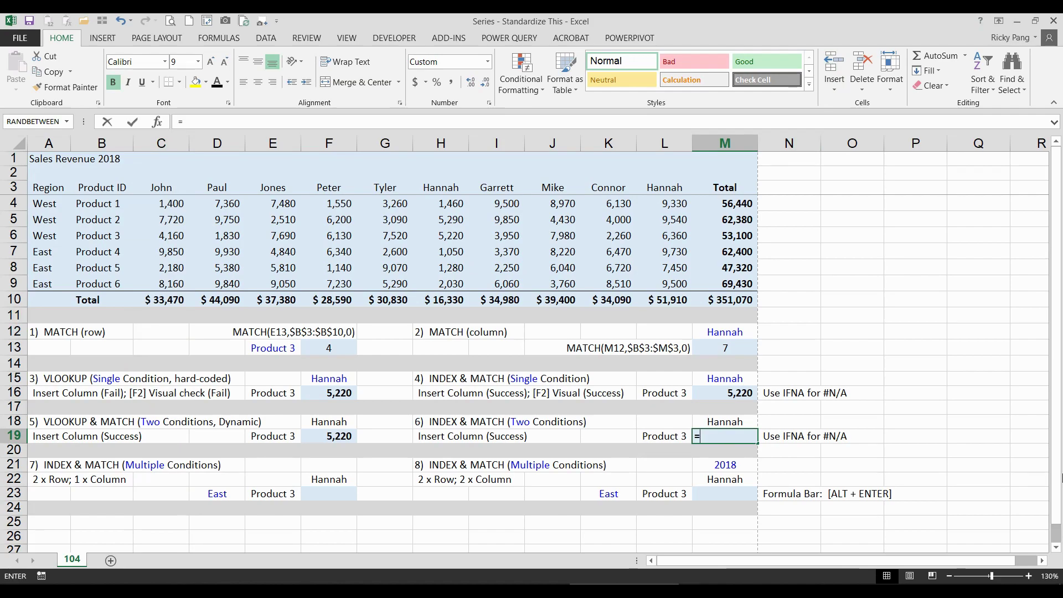
pyautogui.write('index(')
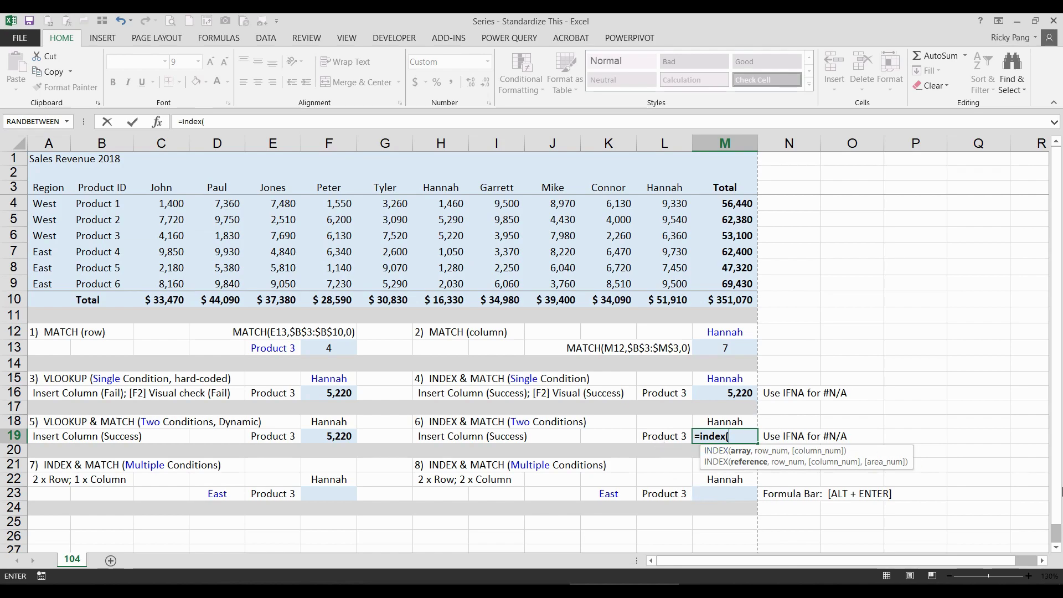
pyautogui.moveTo(113, 180); pyautogui.dragTo(719, 305)
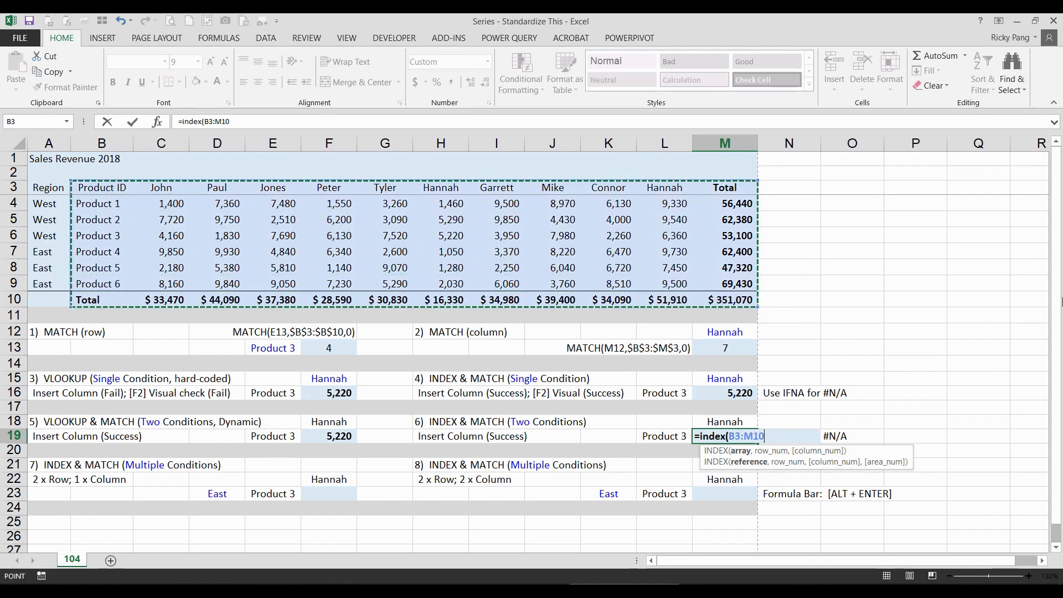
pyautogui.press('F4')
pyautogui.write(',')
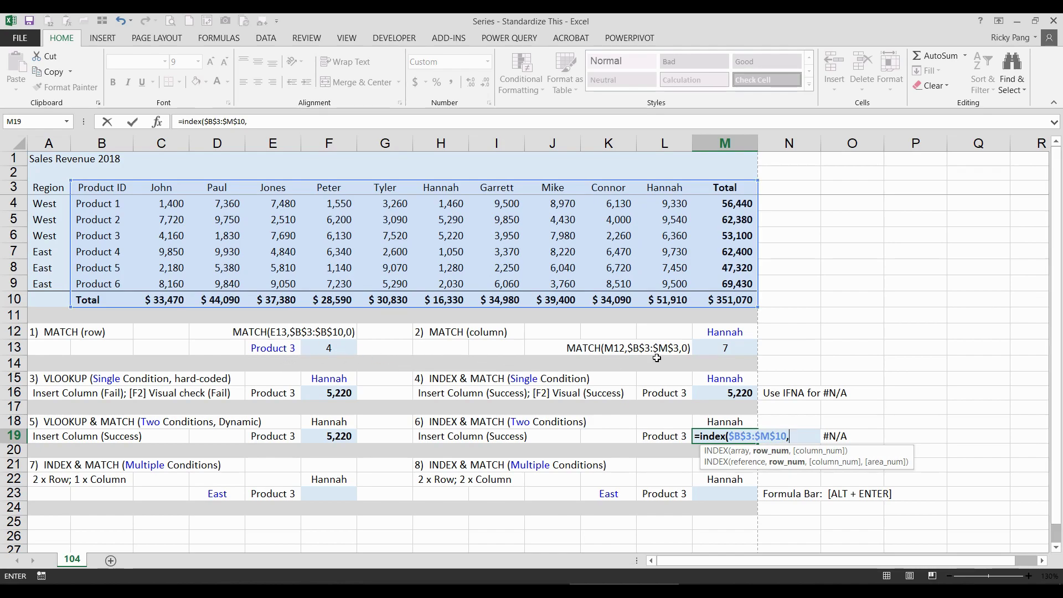
# Step: Add MATCH(L19,$B$3:$B$10,0) as the row number in M19's INDEX formula
pyautogui.write('match(')
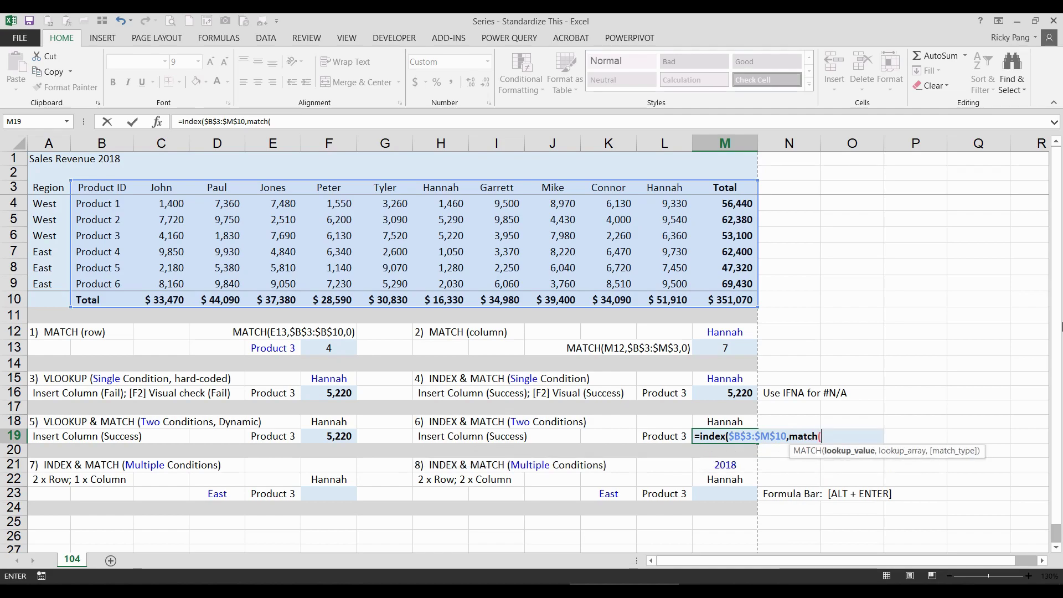
pyautogui.press('Left')
pyautogui.write(',')
pyautogui.moveTo(85, 194); pyautogui.dragTo(95, 301)
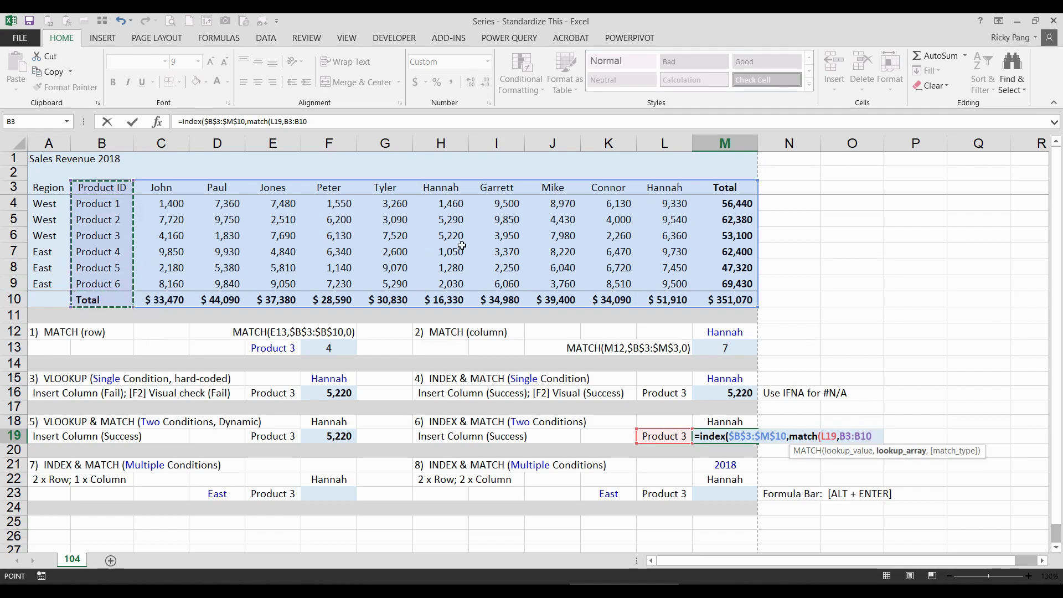
pyautogui.press('F4')
pyautogui.write(',0)')
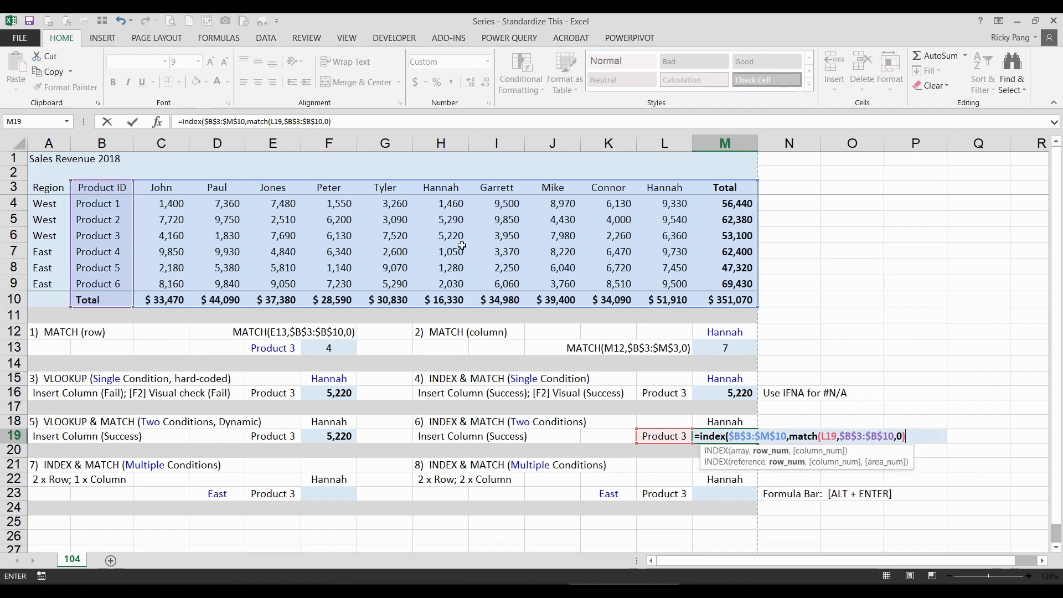
# Step: Complete M19's INDEX formula with MATCH(M18,$B$3:$M$3,0) as the column number
pyautogui.write(',match(')
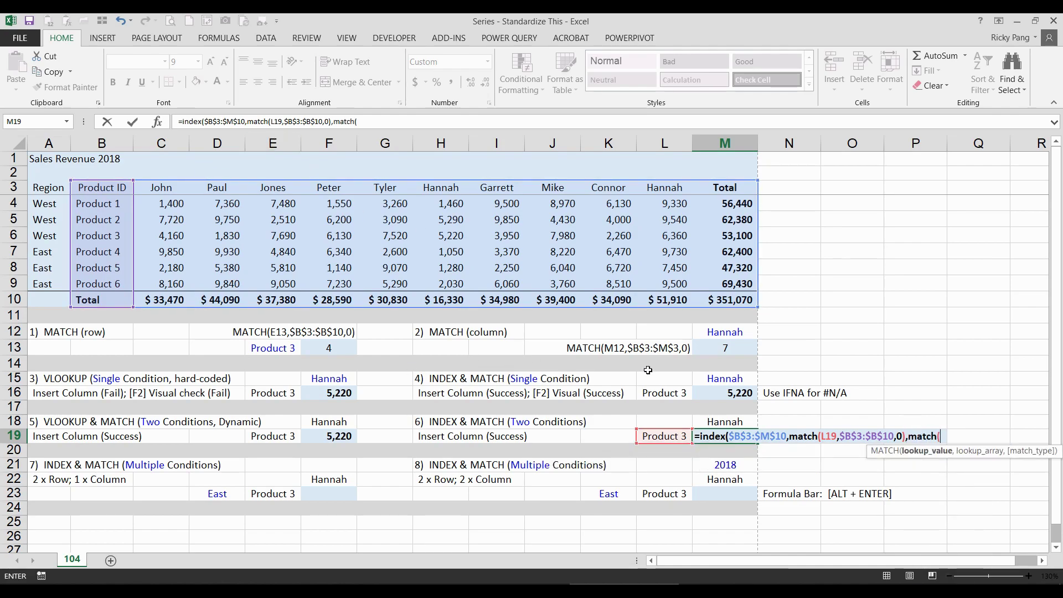
pyautogui.click(750, 417)
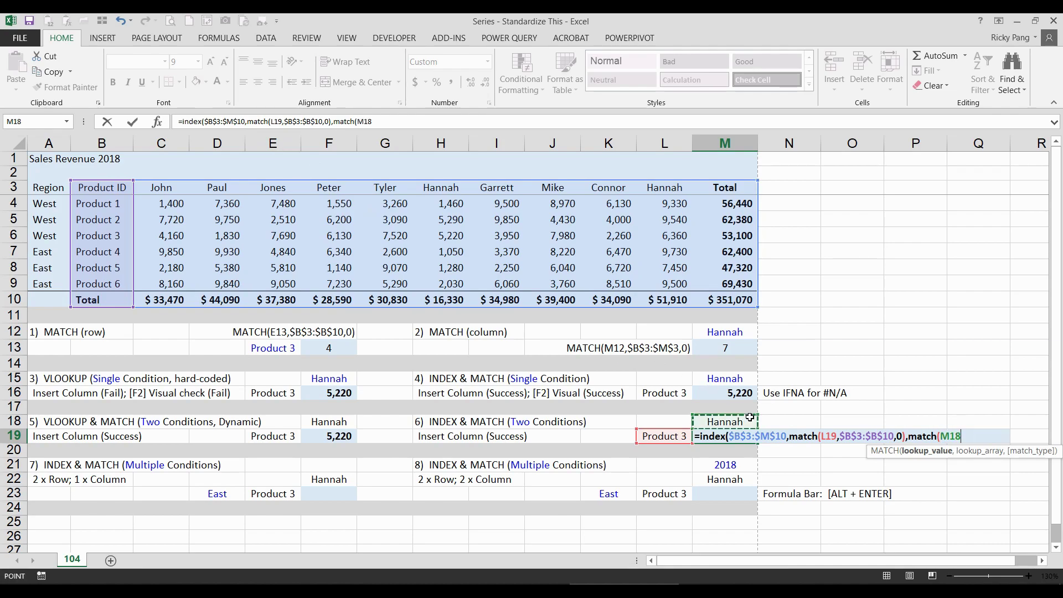
pyautogui.write(',')
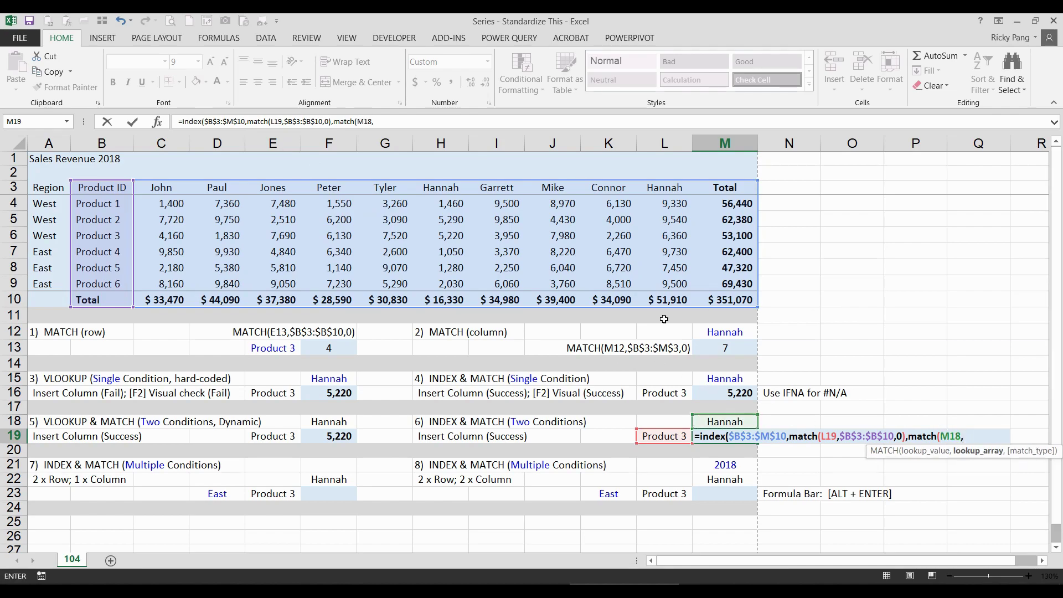
pyautogui.moveTo(89, 189); pyautogui.dragTo(726, 188)
pyautogui.press('F4')
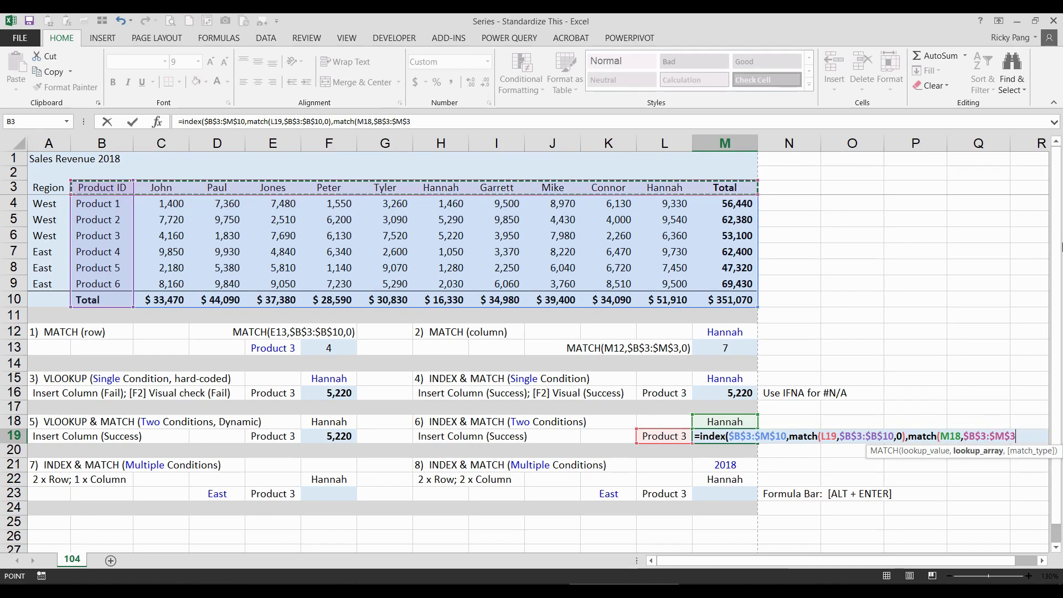
pyautogui.write(',')
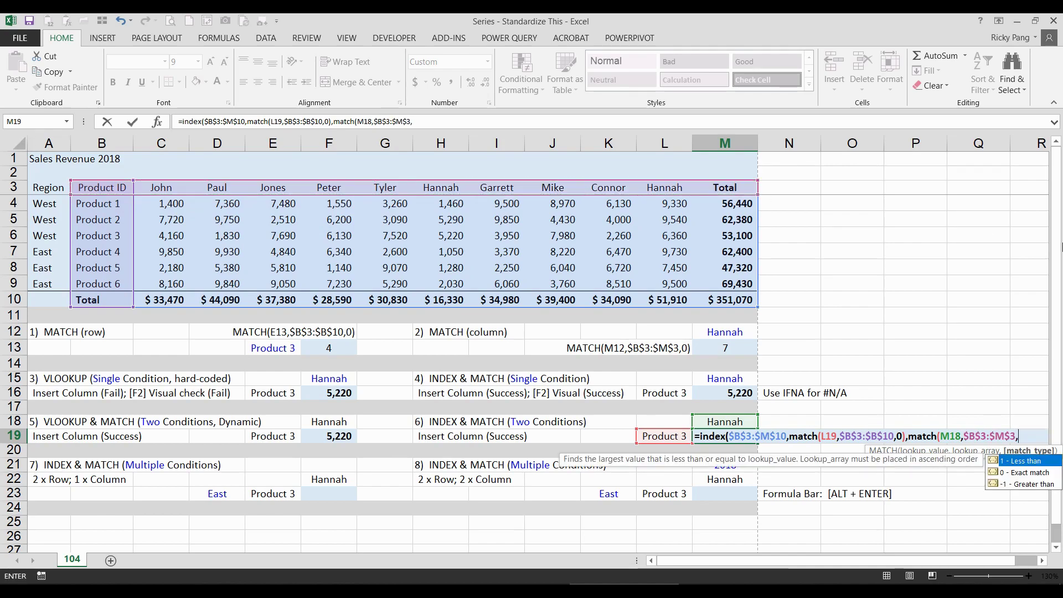
pyautogui.write('0))')
pyautogui.press('Return')
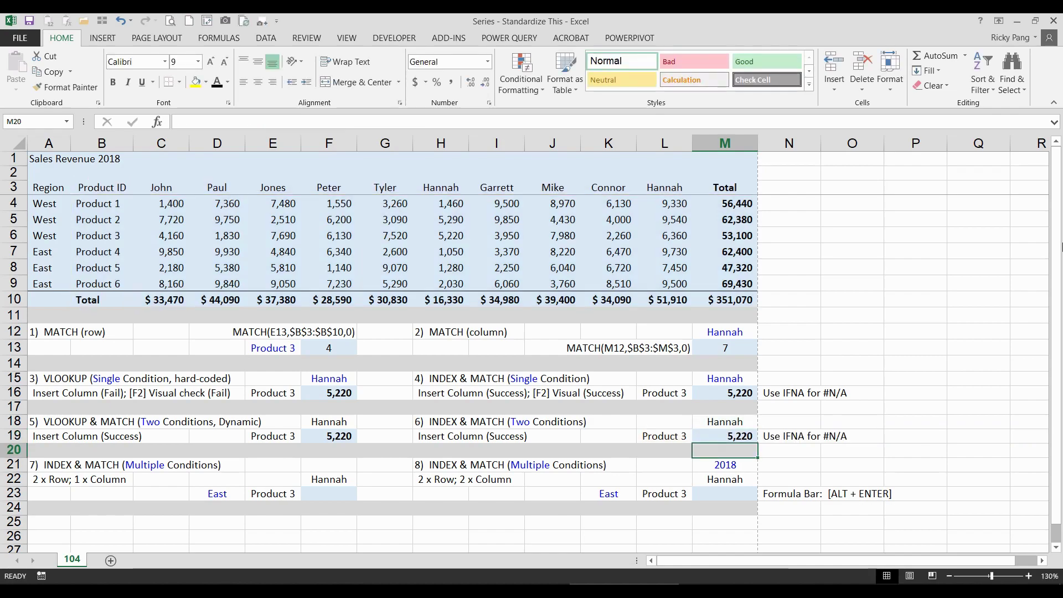
# Step: Insert three blank columns at column C to test the lookup formulas, and delete them again
pyautogui.click(161, 144)
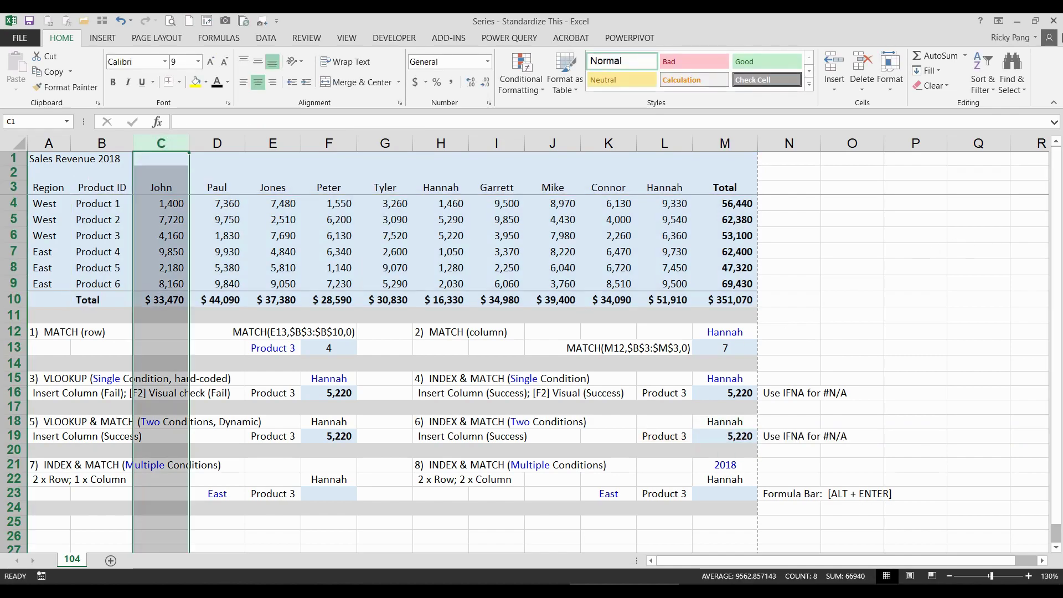
pyautogui.hotkey('ctrl', 'shift', '+')
pyautogui.hotkey('ctrl', 'shift', '+')
pyautogui.hotkey('ctrl', 'shift', '+')
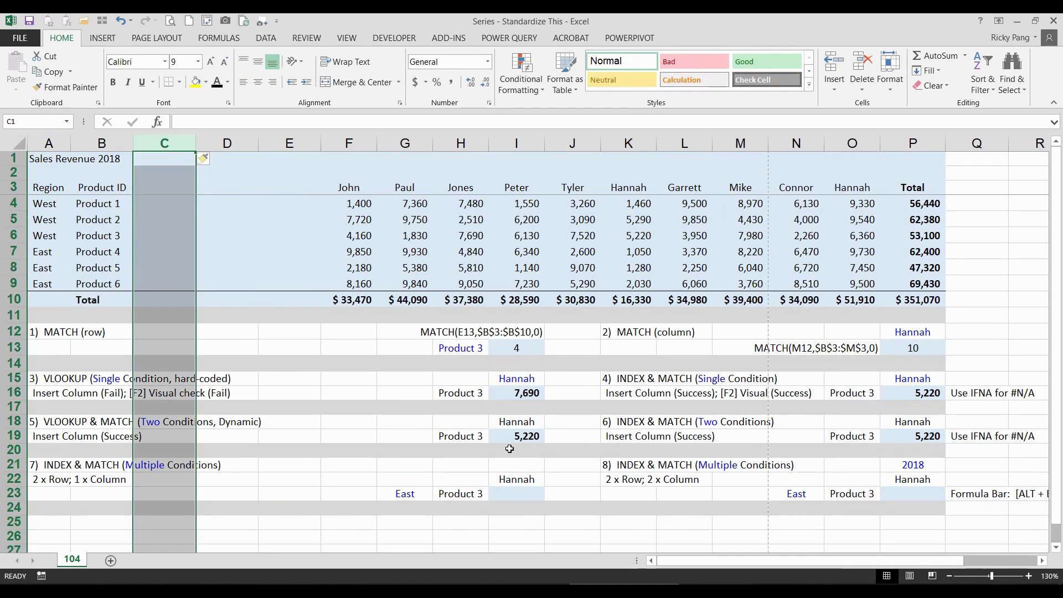
pyautogui.click(494, 396)
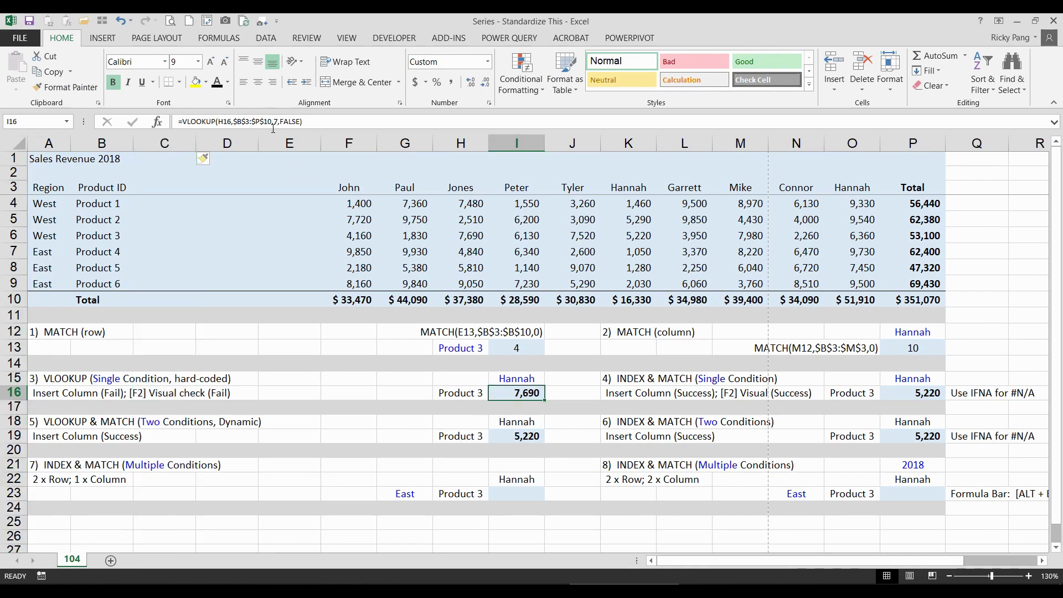
pyautogui.moveTo(192, 143); pyautogui.dragTo(266, 143)
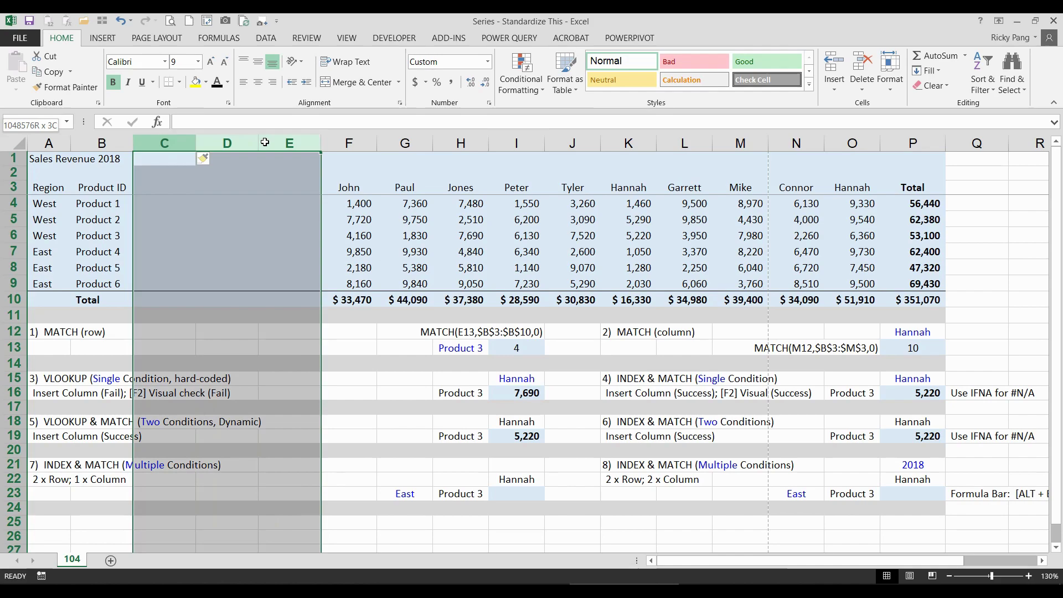
pyautogui.hotkey('ctrl', '-')
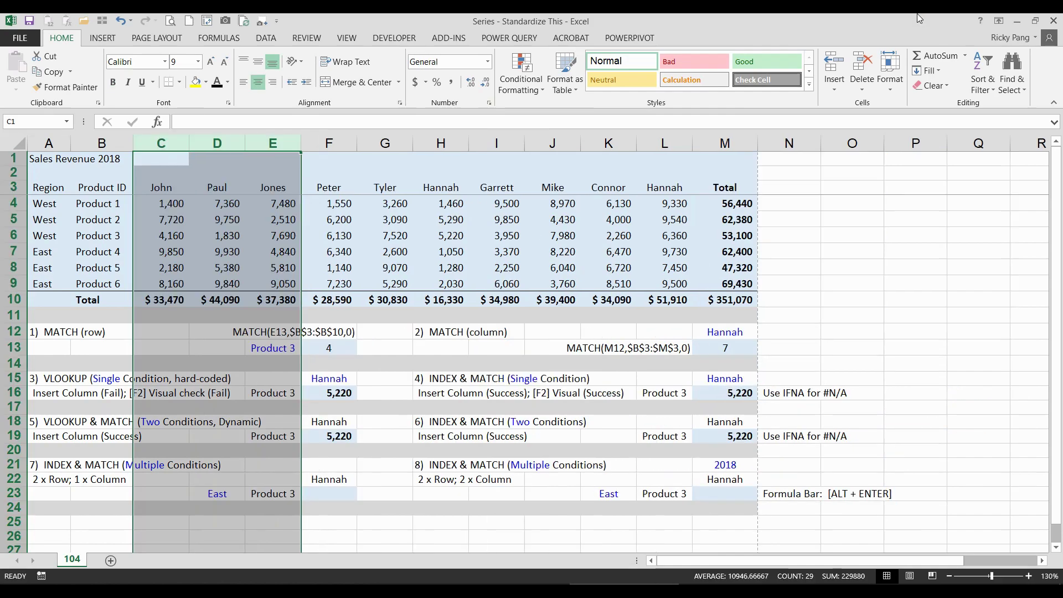
# Step: Compare the lookup formulas in F16, M16 and F19, and examine F19's two condition cells, E19 and F18
pyautogui.click(704, 398)
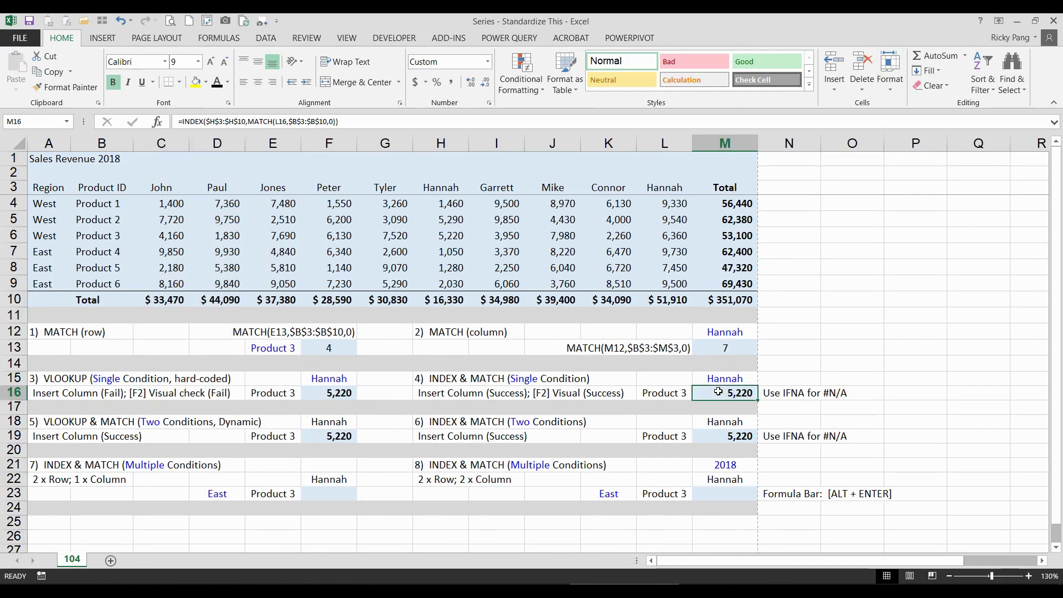
pyautogui.click(316, 394)
pyautogui.click(712, 391)
pyautogui.click(313, 438)
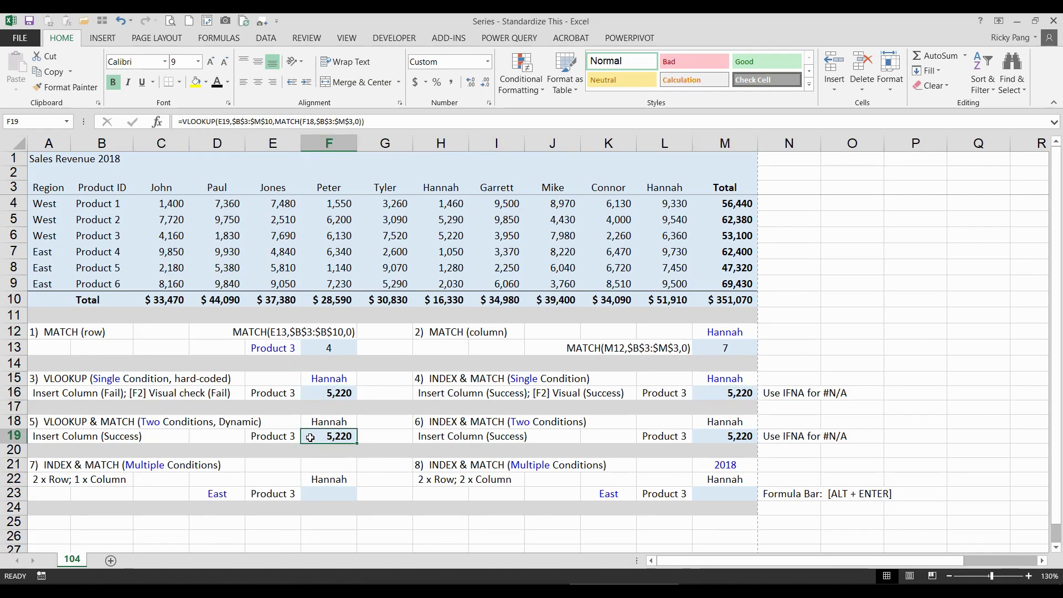
pyautogui.click(695, 391)
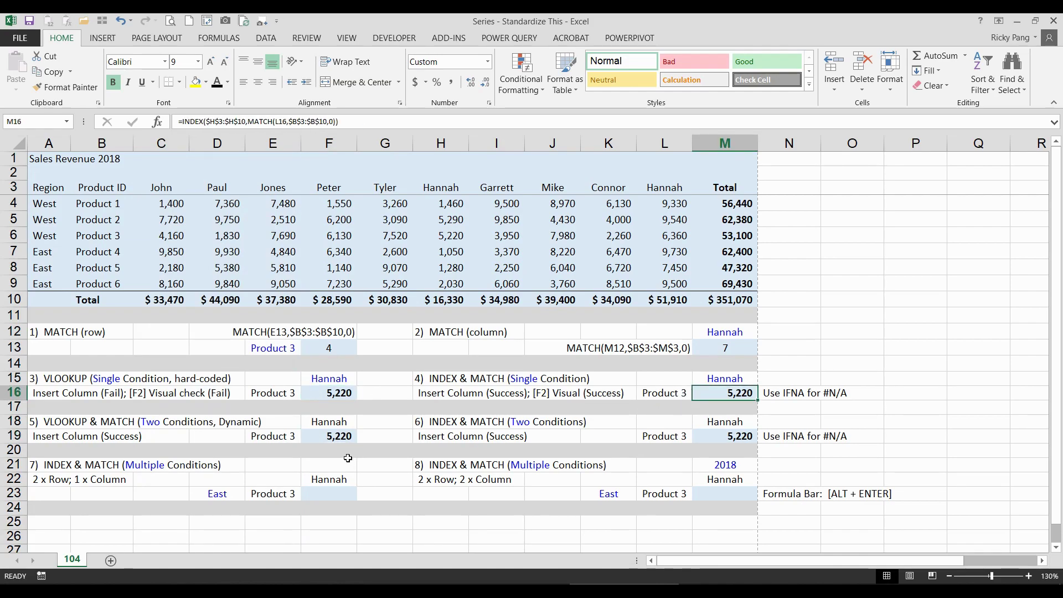
pyautogui.click(318, 438)
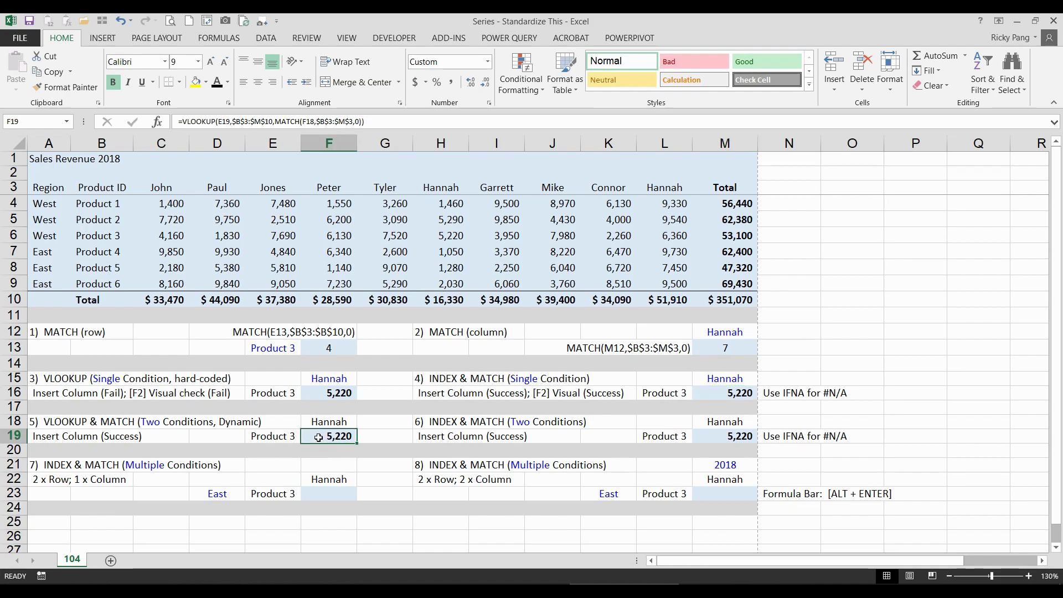
pyautogui.click(257, 438)
pyautogui.click(331, 425)
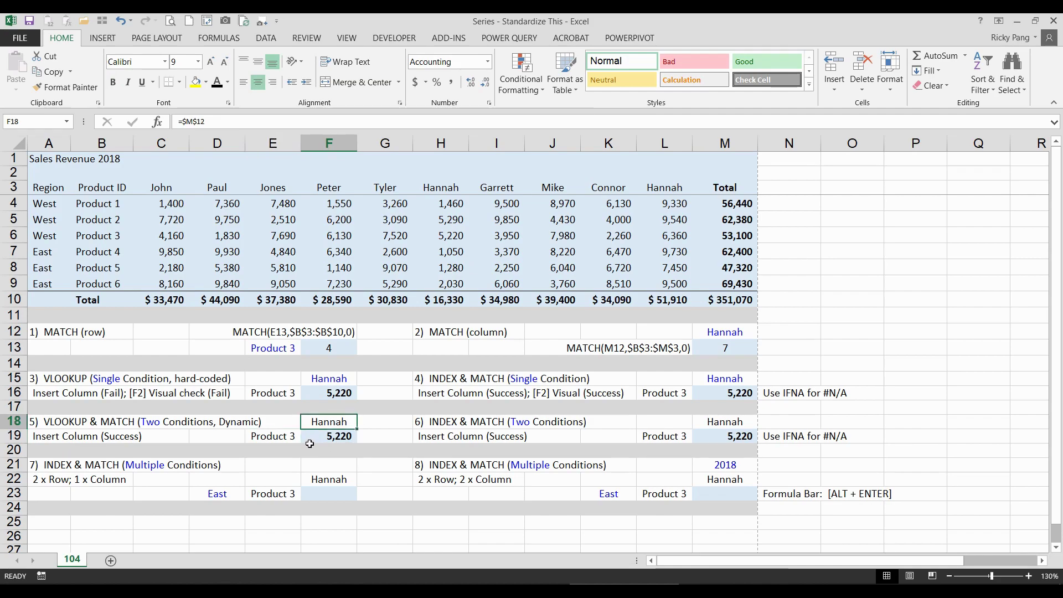
# Step: Review the references in M19's INDEX & MATCH formula, and examine the Region column A3:A9 and the product condition in E23
pyautogui.click(721, 435)
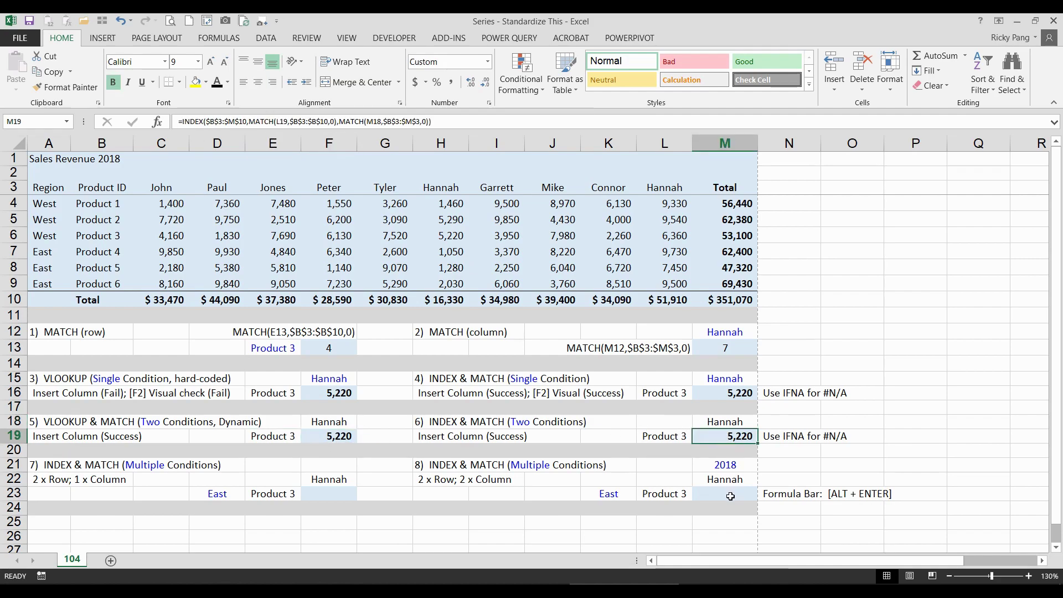
pyautogui.press('F2')
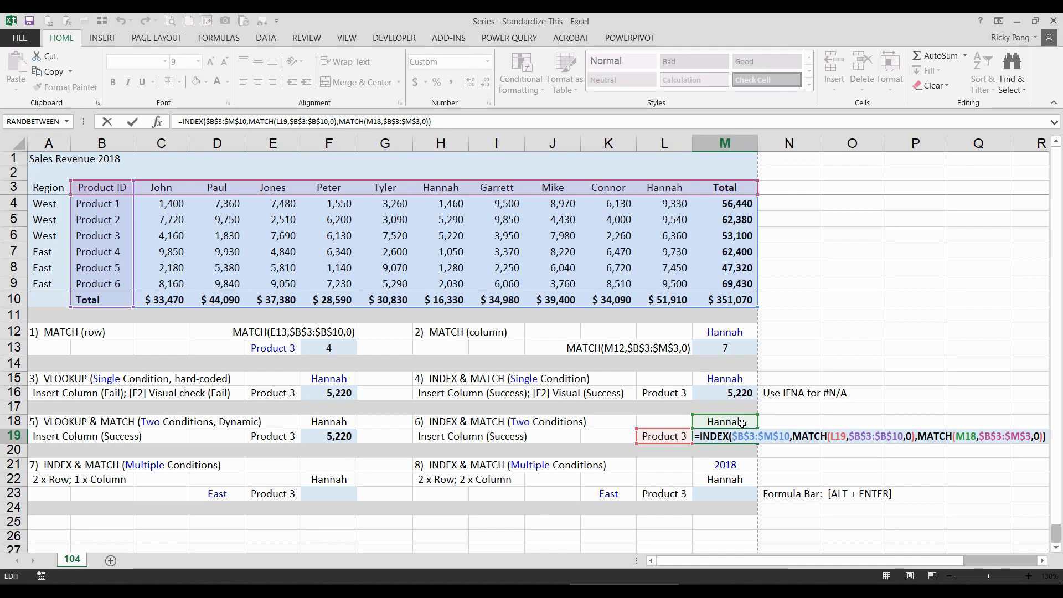
pyautogui.press('Escape')
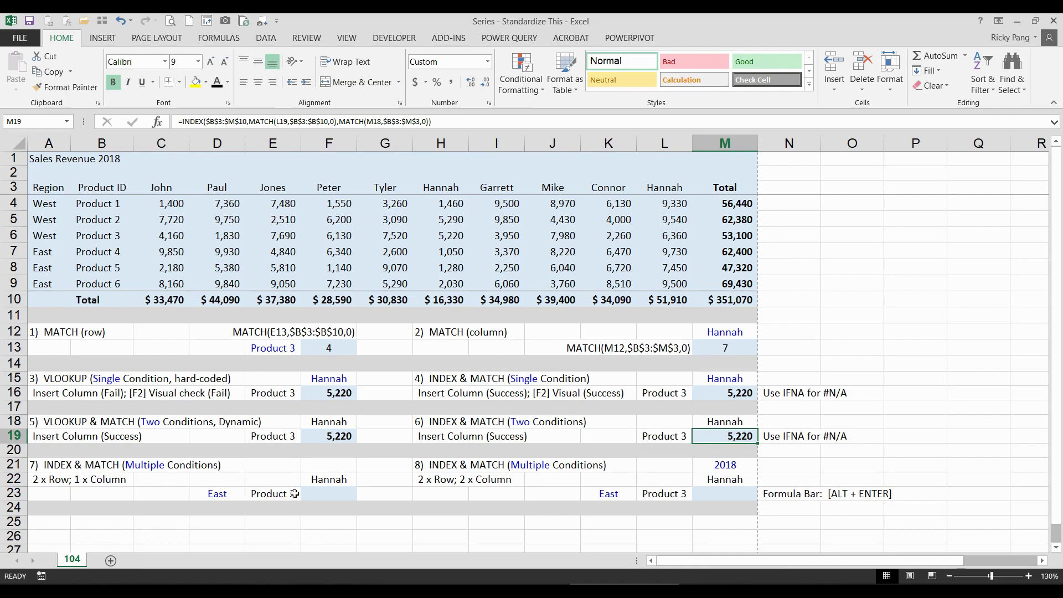
pyautogui.click(342, 494)
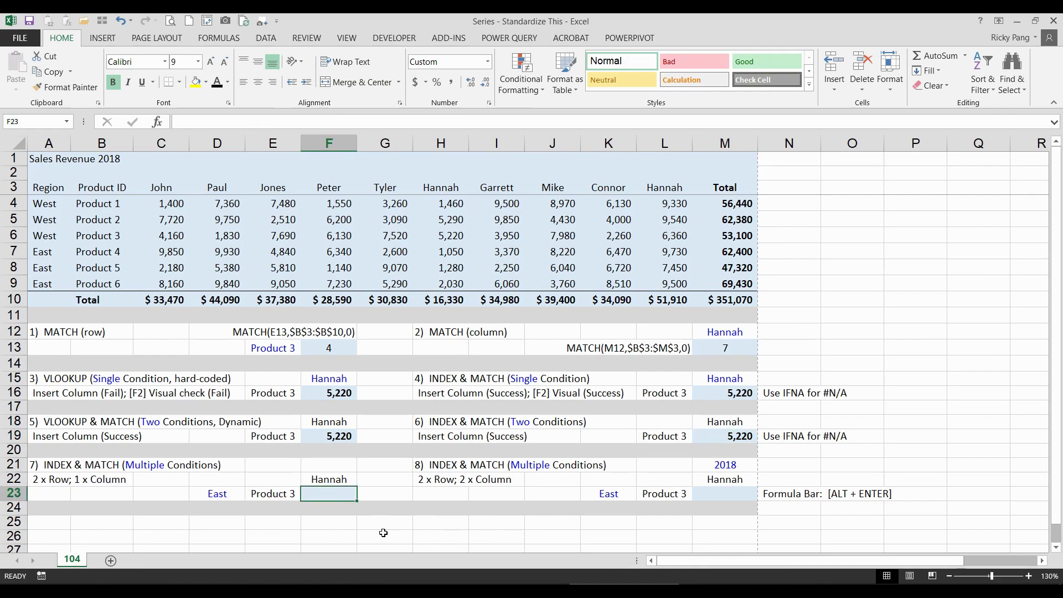
pyautogui.click(49, 191)
pyautogui.hotkey('ctrl', 'shift', 'Down')
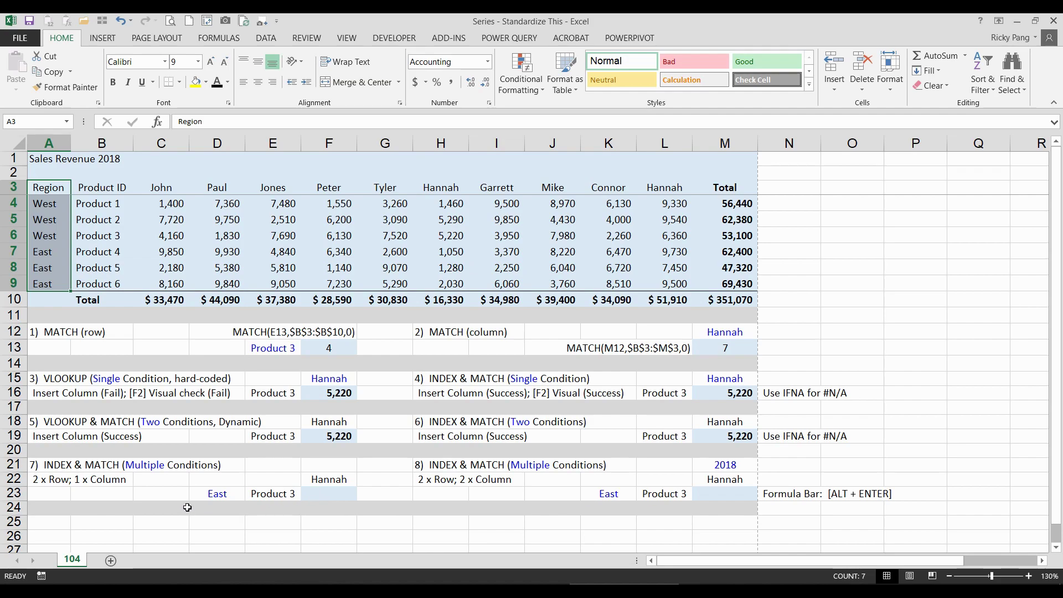
pyautogui.click(252, 495)
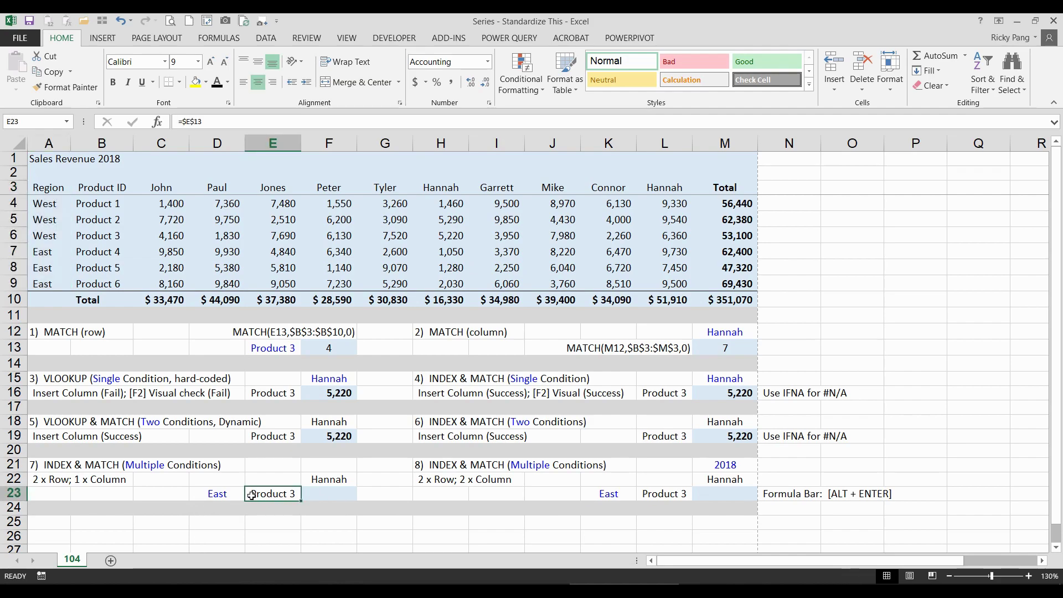
# Step: Start an INDEX formula in F23 with the absolute range $B$3:$M$10 as the array
pyautogui.click(346, 491)
pyautogui.write('=index(')
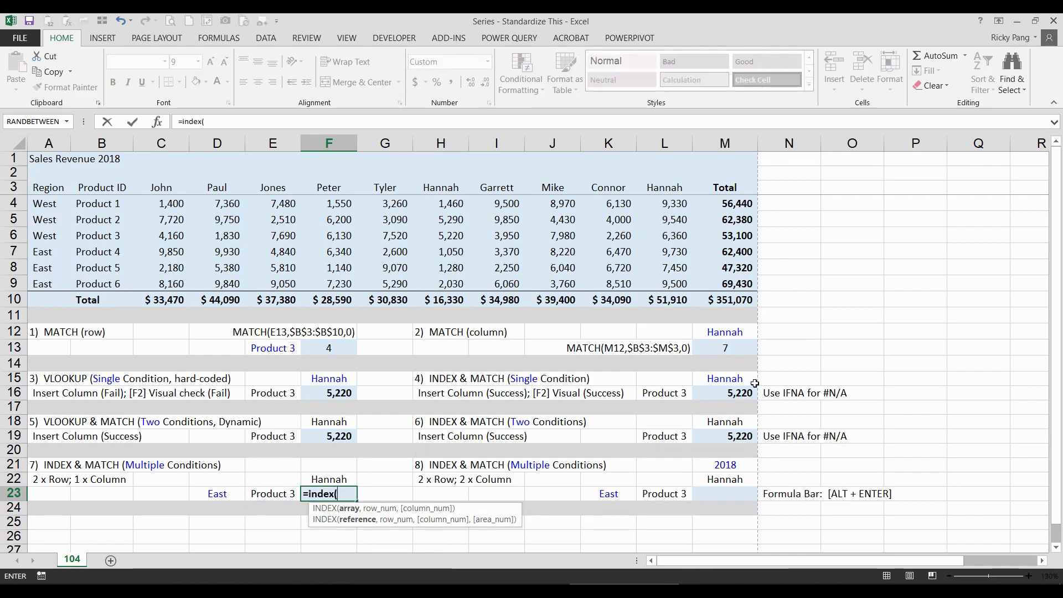
pyautogui.moveTo(105, 188); pyautogui.dragTo(742, 301)
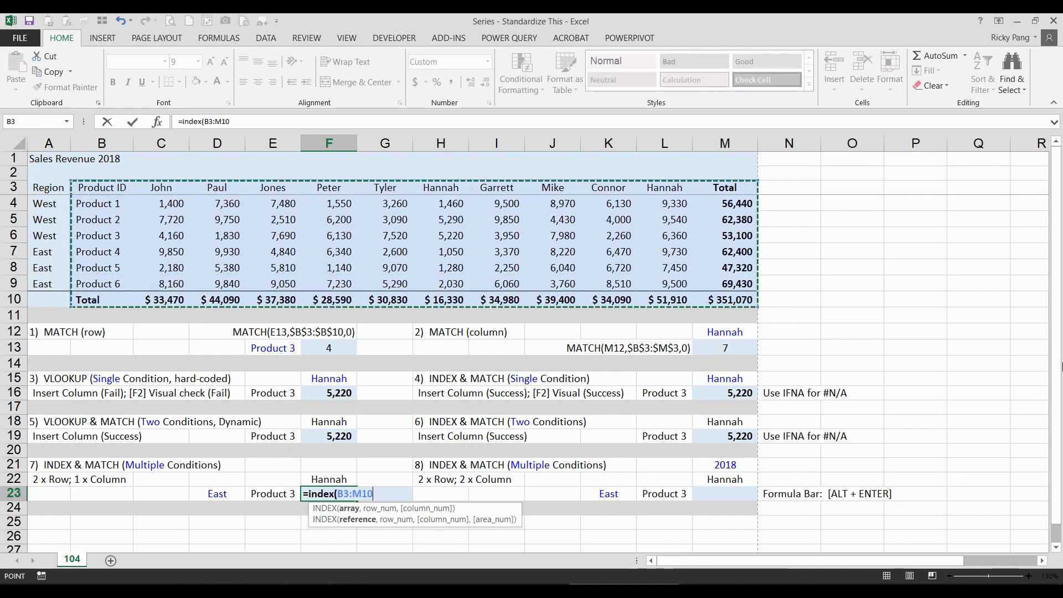
pyautogui.press('F4')
pyautogui.write(',')
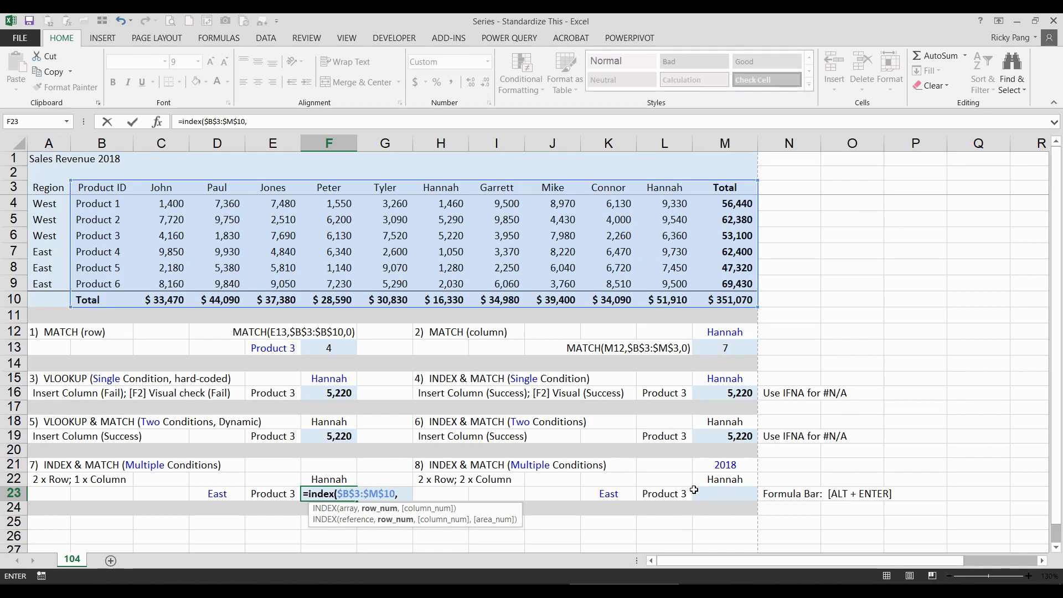
# Step: Add a MATCH for 1 as F23's row argument, opening a nested INDEX with the region condition ($A$3:$A$10=D23)
pyautogui.write('match(')
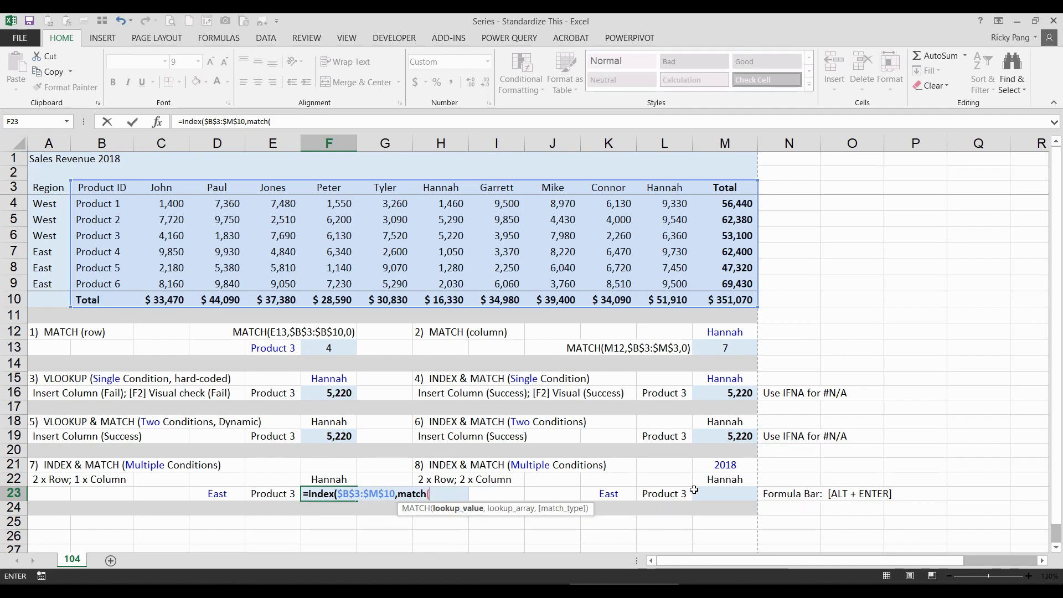
pyautogui.write('1,index')
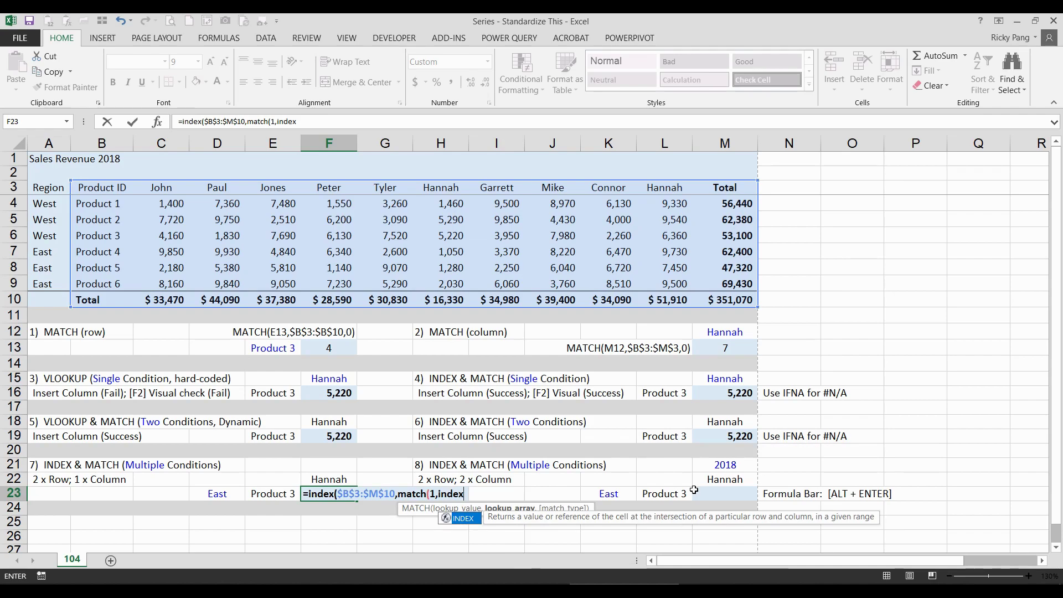
pyautogui.write('((')
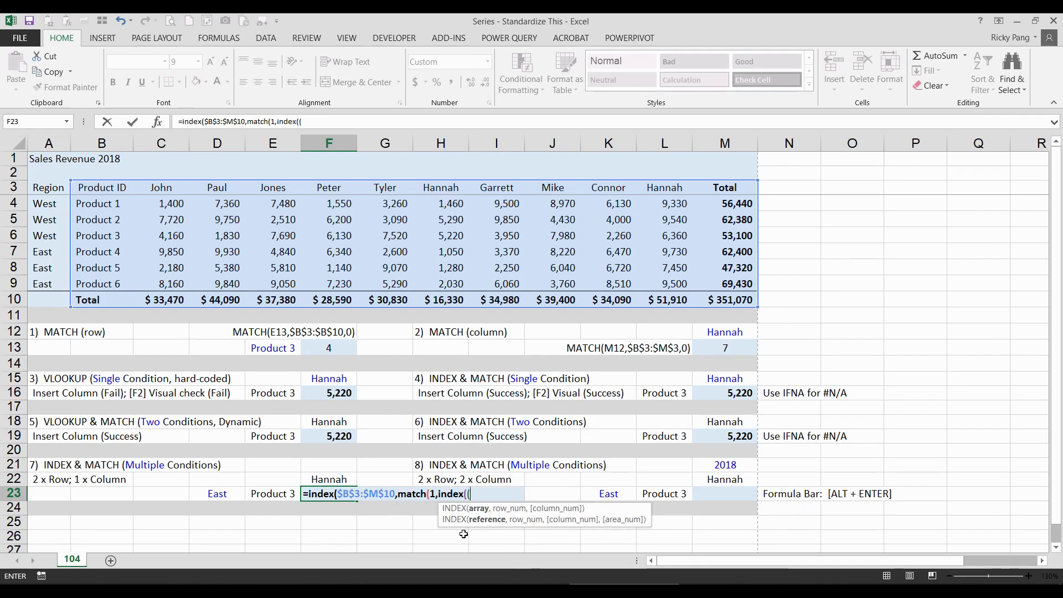
pyautogui.moveTo(52, 188); pyautogui.dragTo(55, 299)
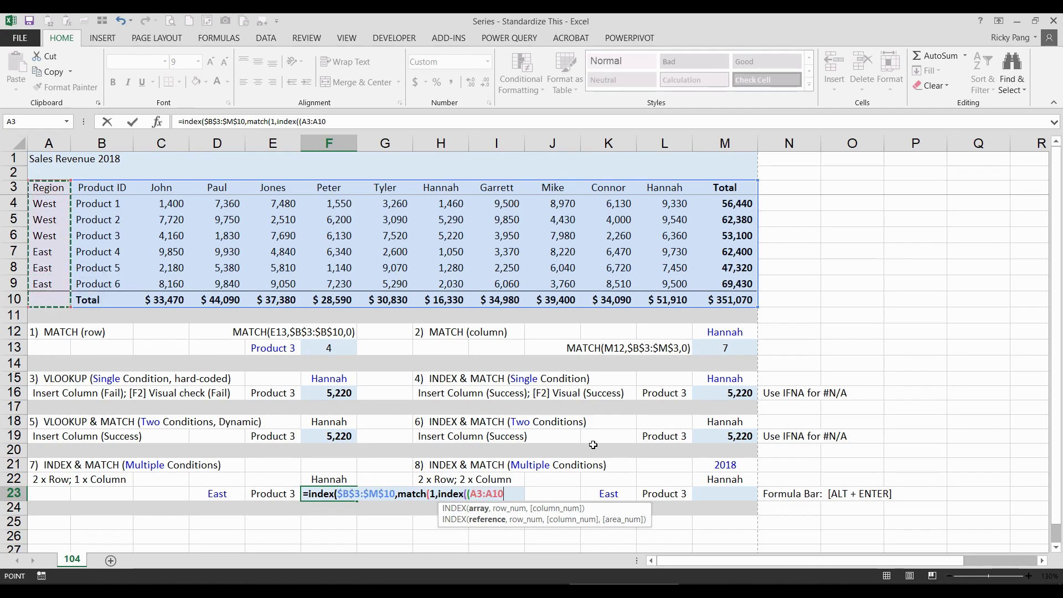
pyautogui.press('F4')
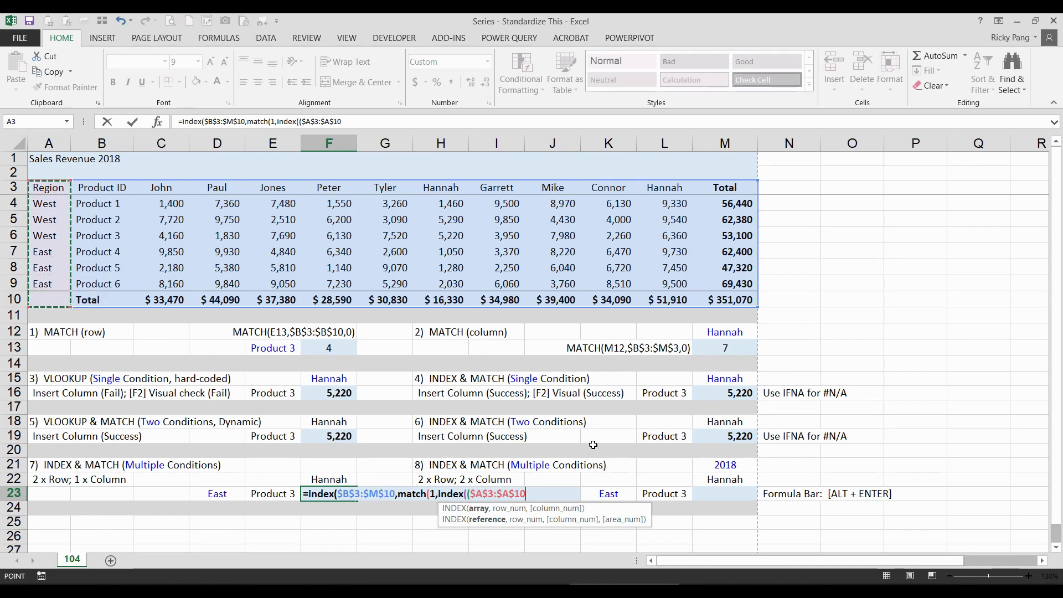
pyautogui.write('=')
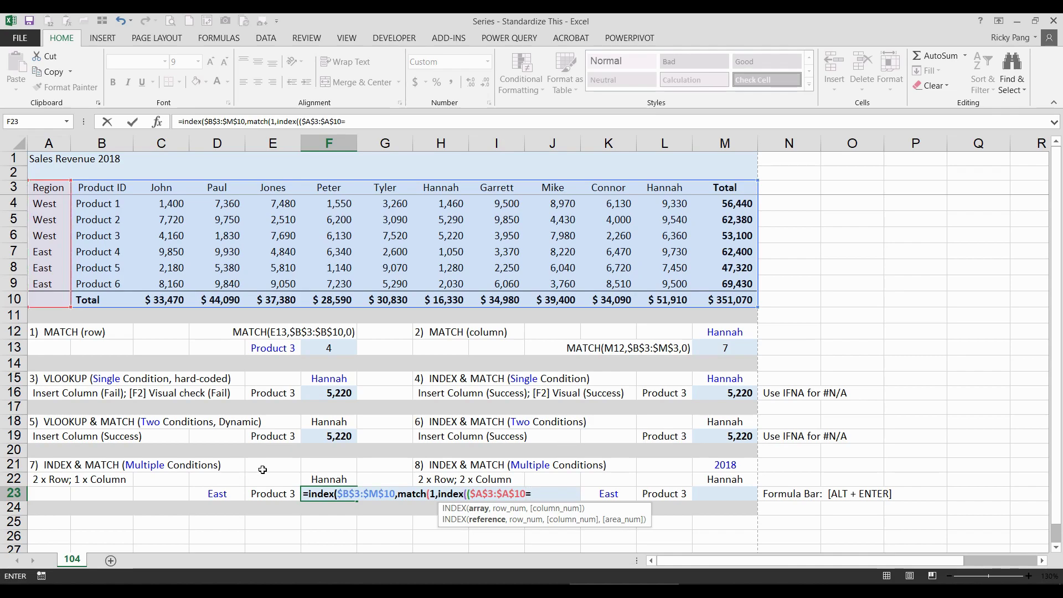
pyautogui.click(221, 494)
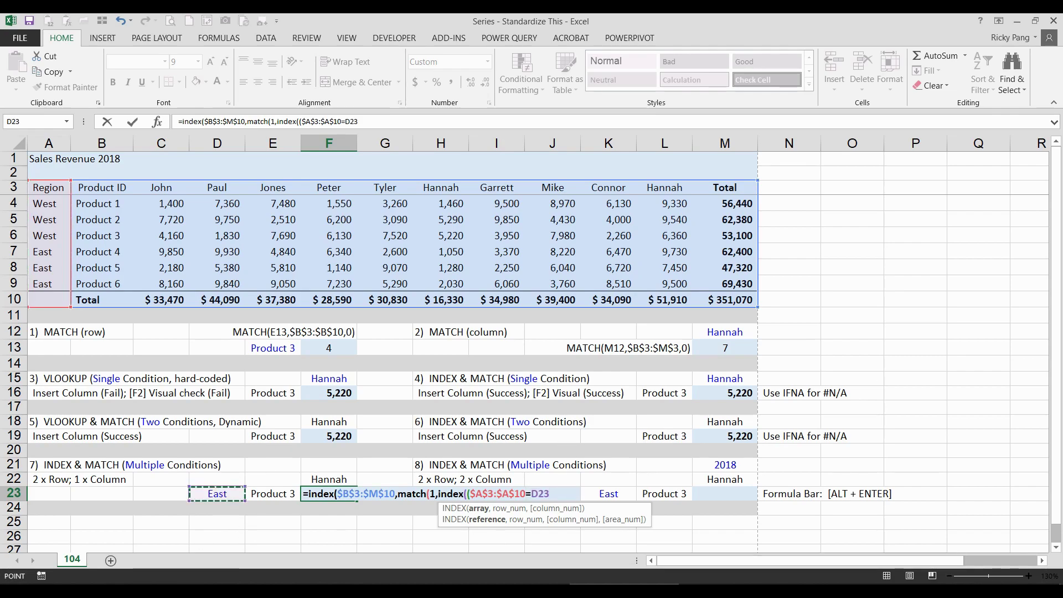
pyautogui.write(')')
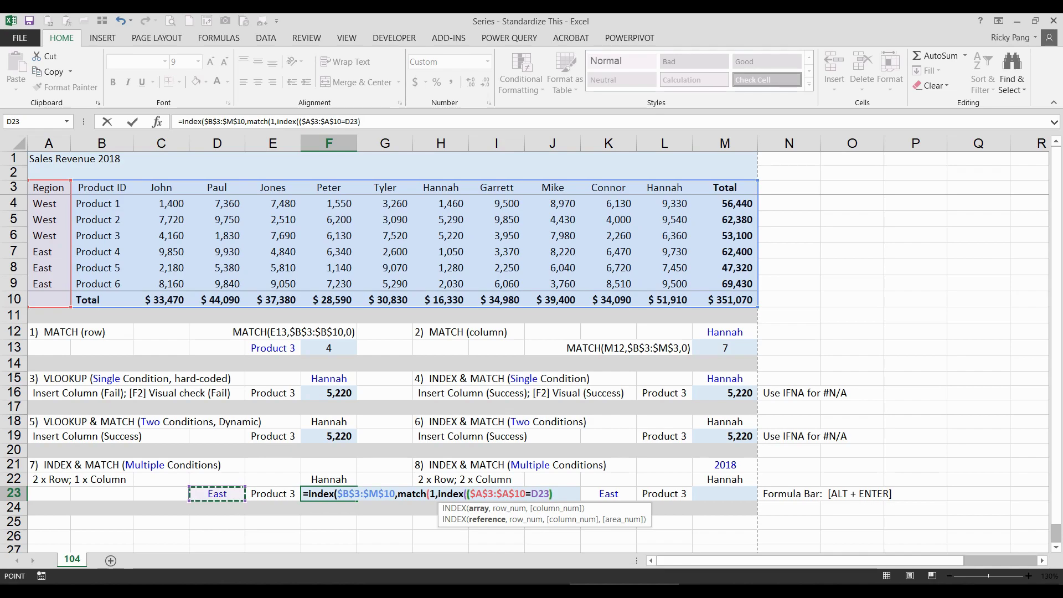
# Step: Multiply by the product condition ($B$3:$B$10=E23) in F23, and close the nested INDEX with 0 and the MATCH with match type 0
pyautogui.write('*(')
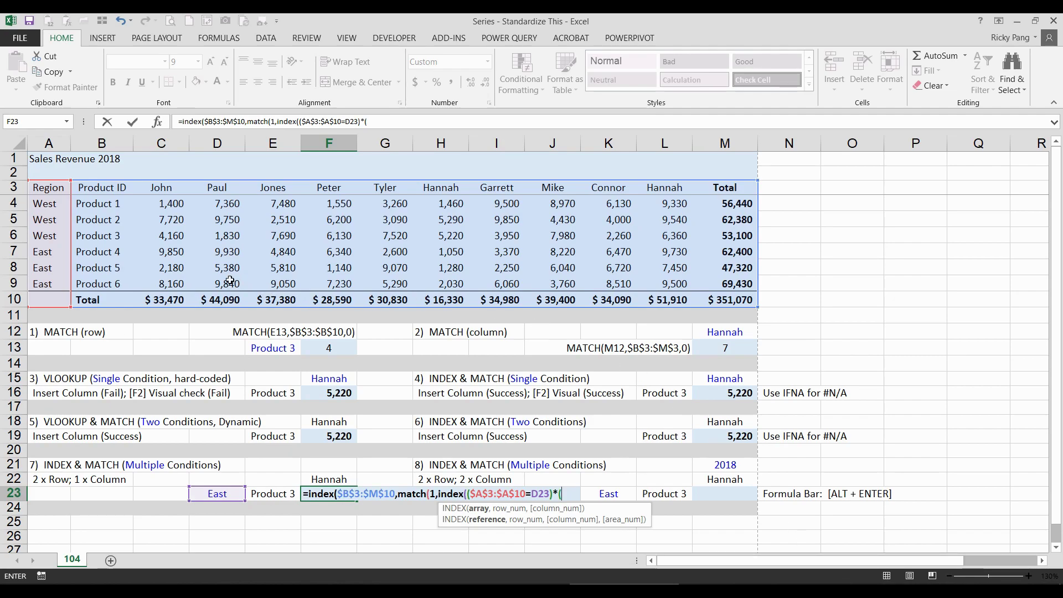
pyautogui.click(94, 190)
pyautogui.moveTo(95, 190); pyautogui.dragTo(97, 302)
pyautogui.press('F4')
pyautogui.write('=')
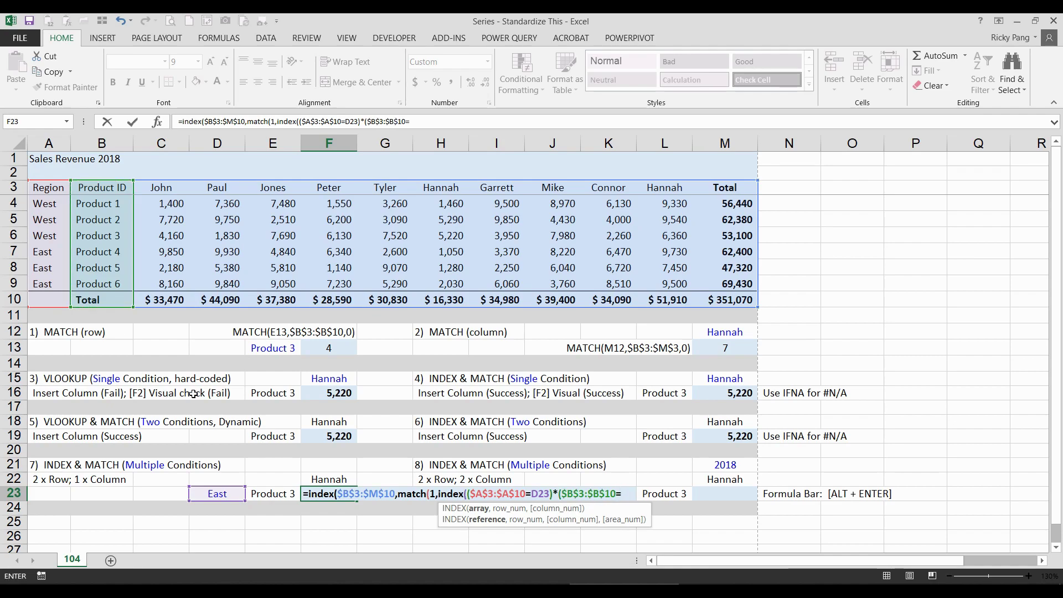
pyautogui.click(275, 493)
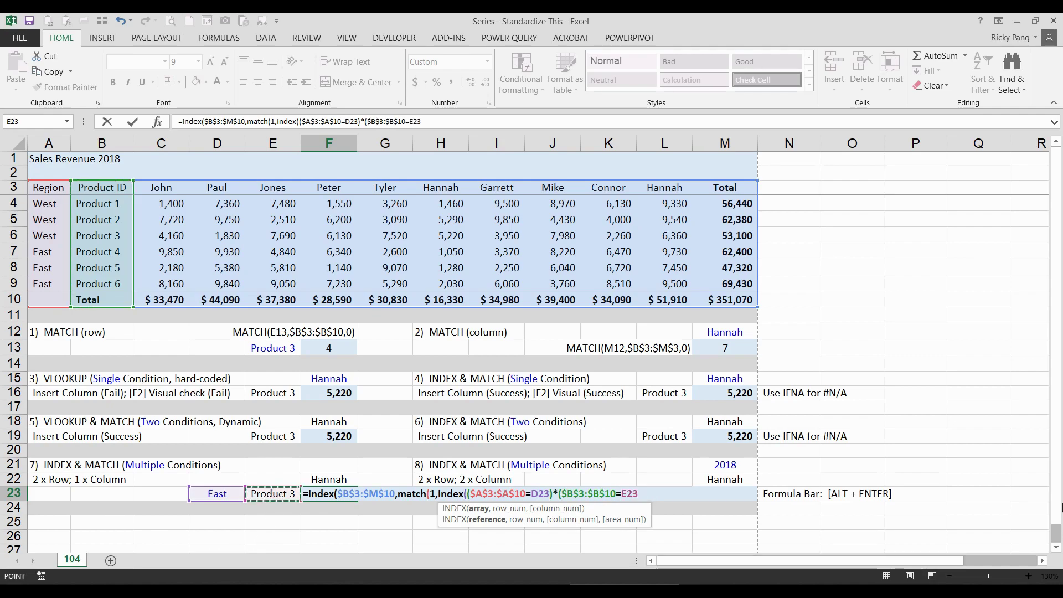
pyautogui.write(')')
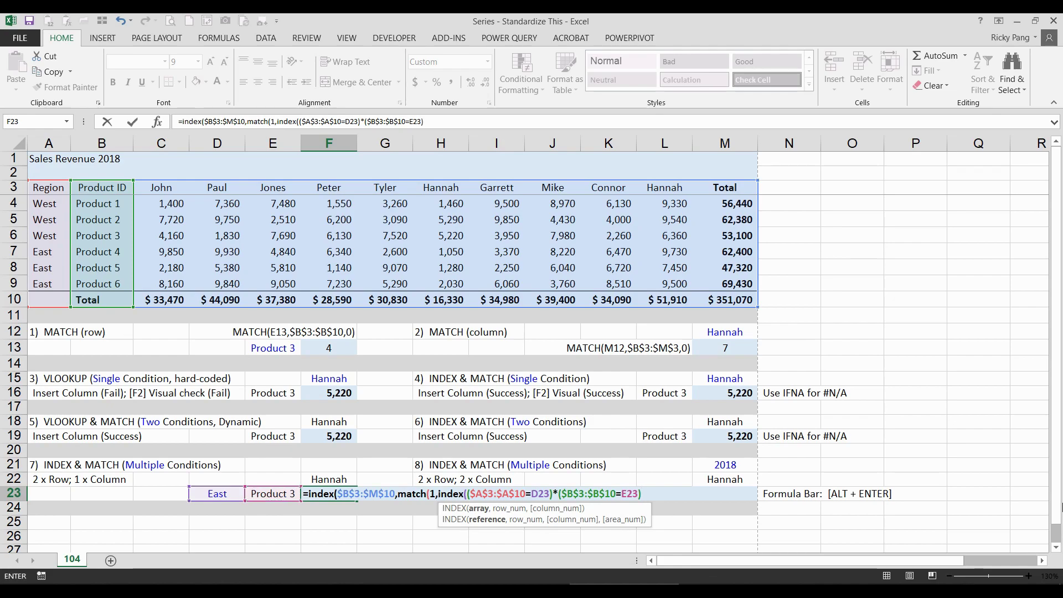
pyautogui.write(',0)')
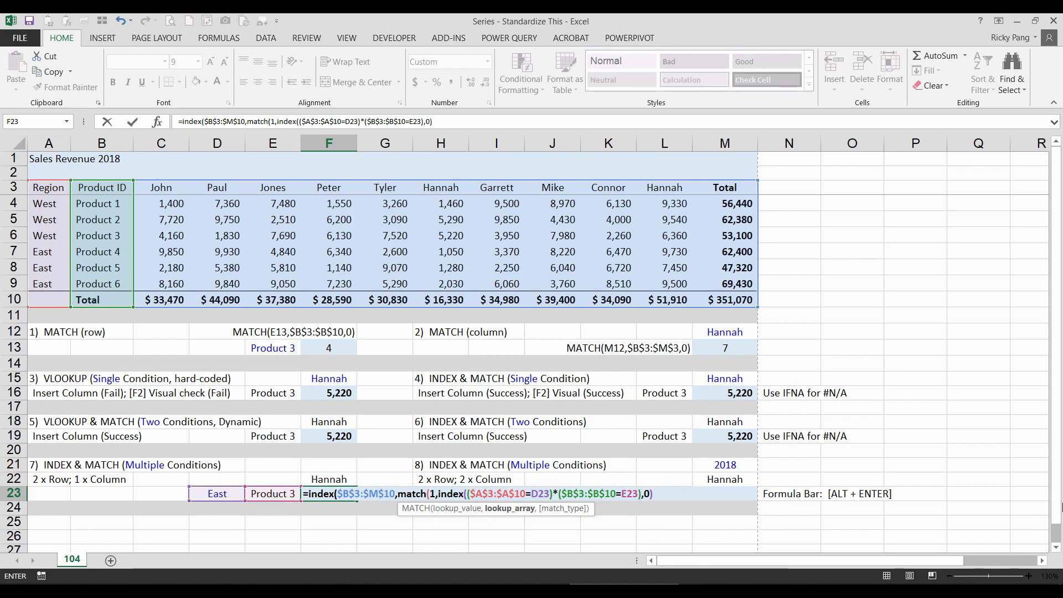
pyautogui.write(',0')
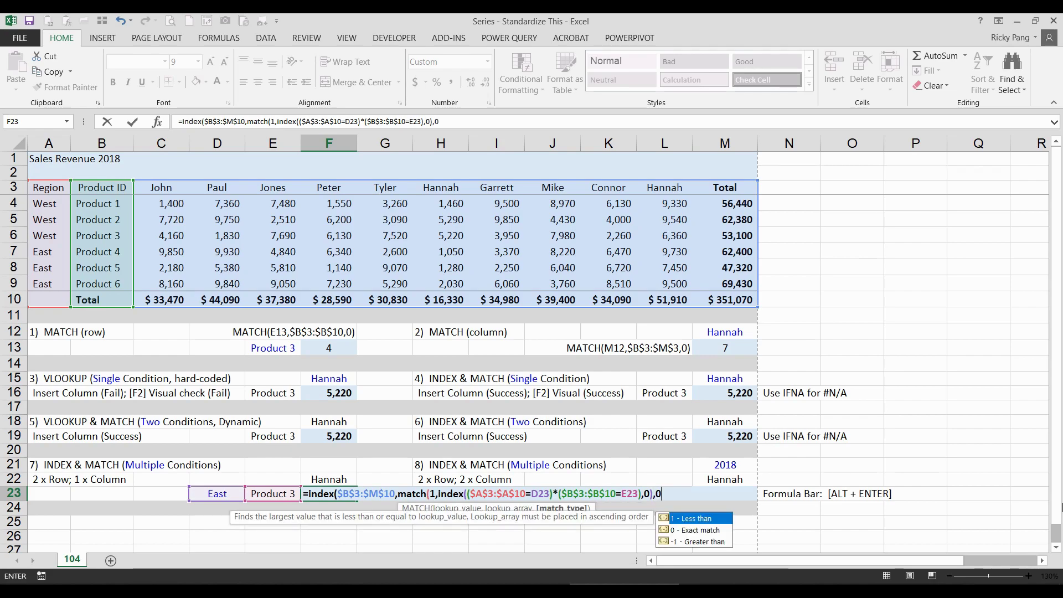
pyautogui.write(')')
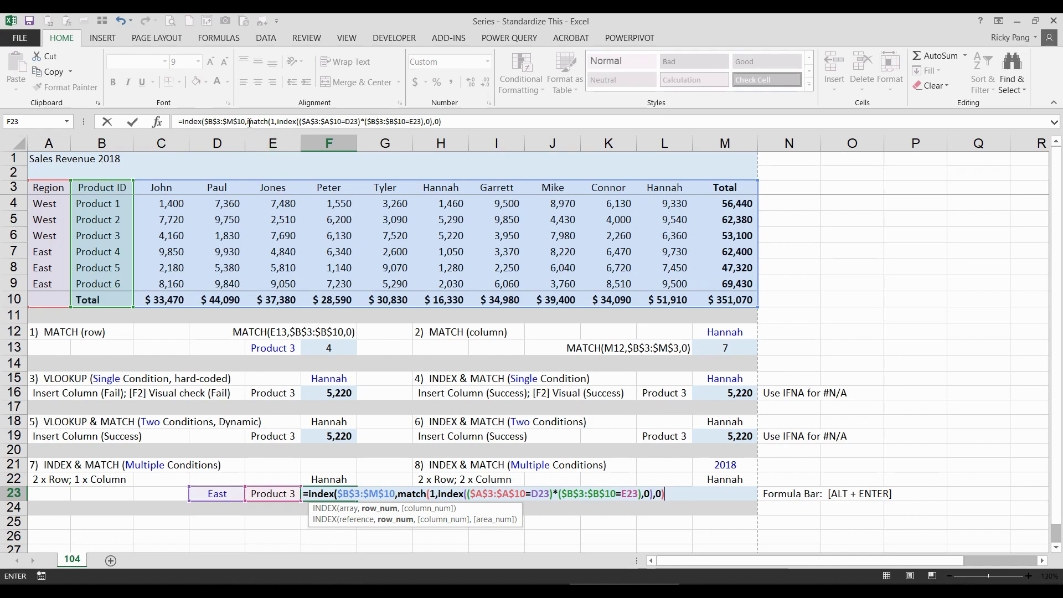
# Step: Evaluate the row MATCH portion of F23's formula in place, and restore its formula text
pyautogui.moveTo(248, 121); pyautogui.dragTo(552, 125)
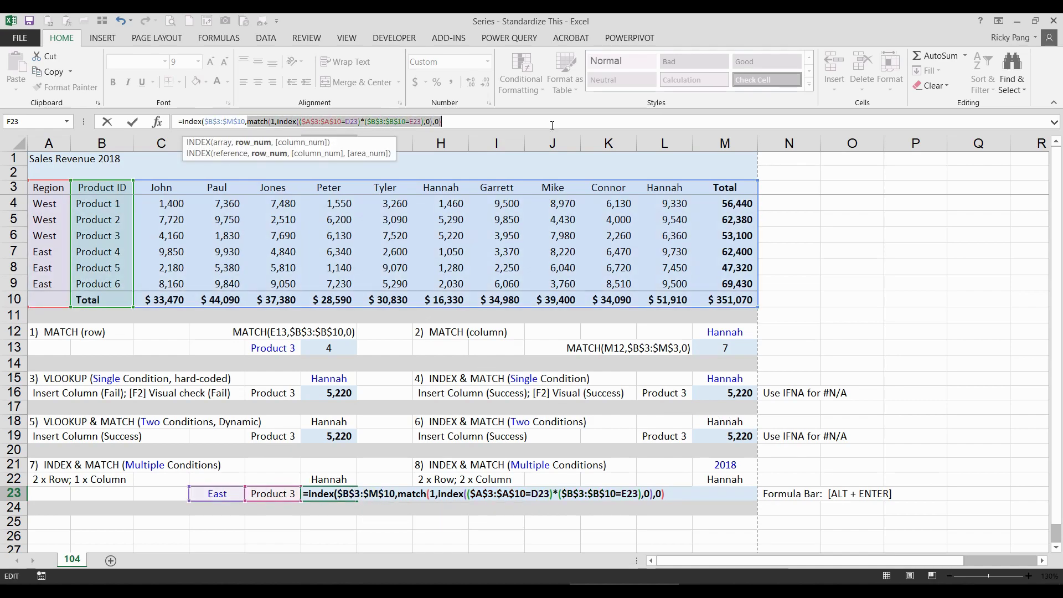
pyautogui.press('F9')
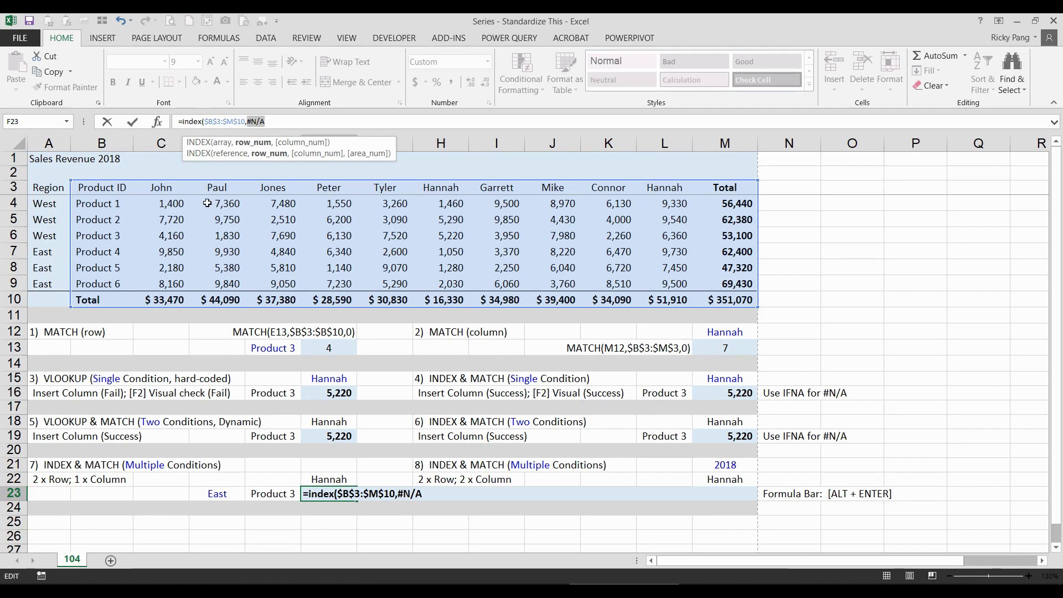
pyautogui.hotkey('ctrl', 'v')
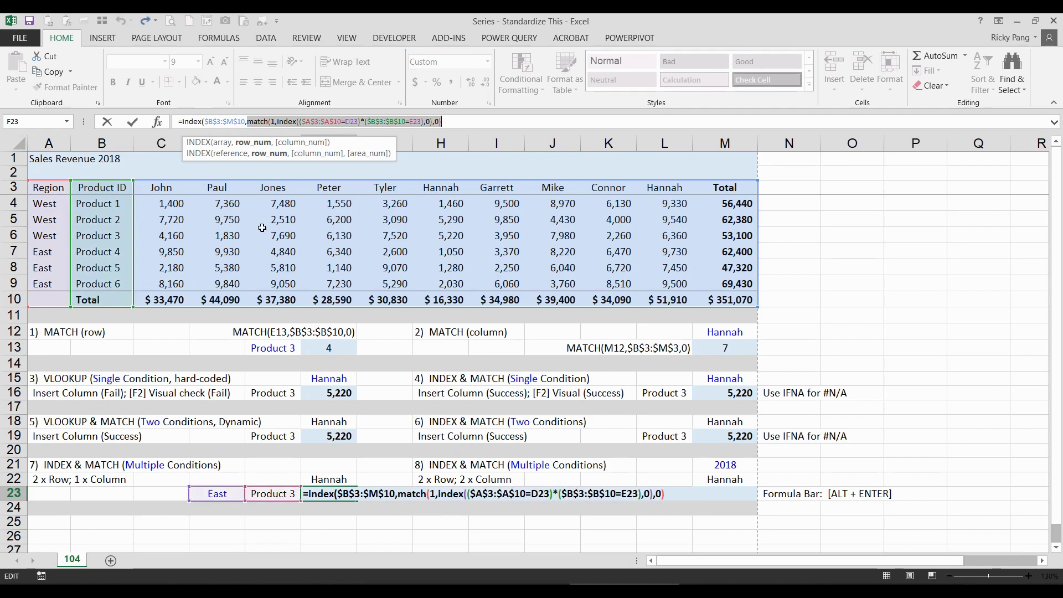
# Step: Add MATCH(F22,$B$3:$M$3,0) as the column argument of F23's INDEX formula and enter the completed formula
pyautogui.click(473, 123)
pyautogui.write(',')
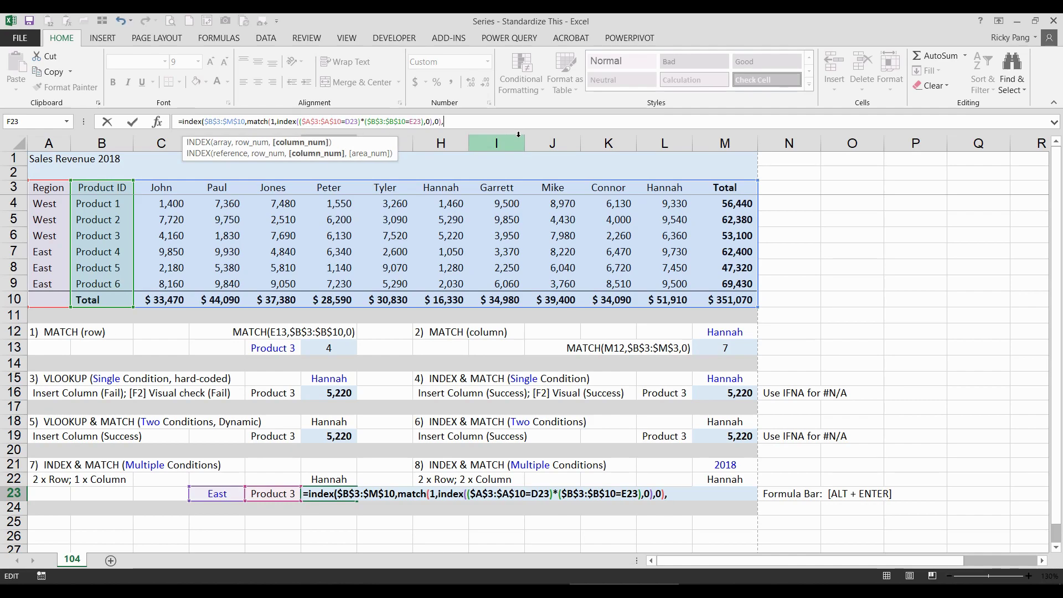
pyautogui.write('match(')
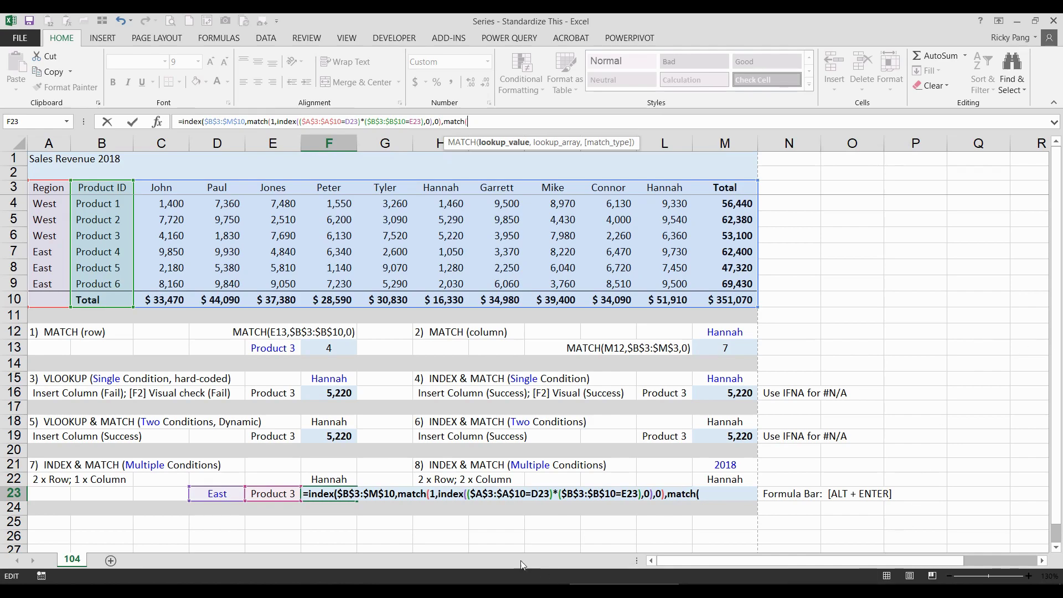
pyautogui.click(332, 480)
pyautogui.write(',')
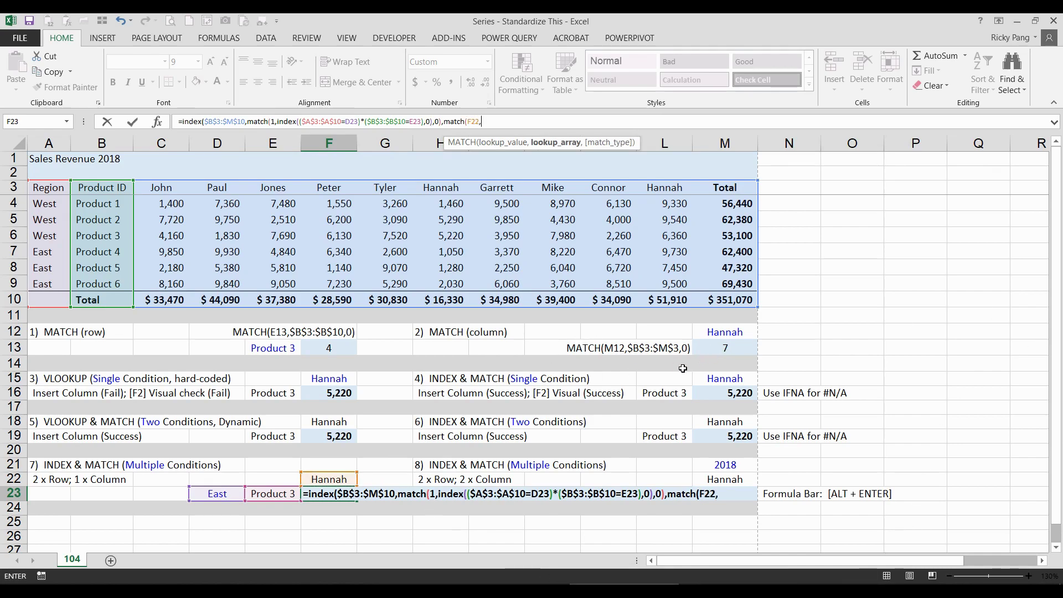
pyautogui.moveTo(109, 191); pyautogui.dragTo(739, 191)
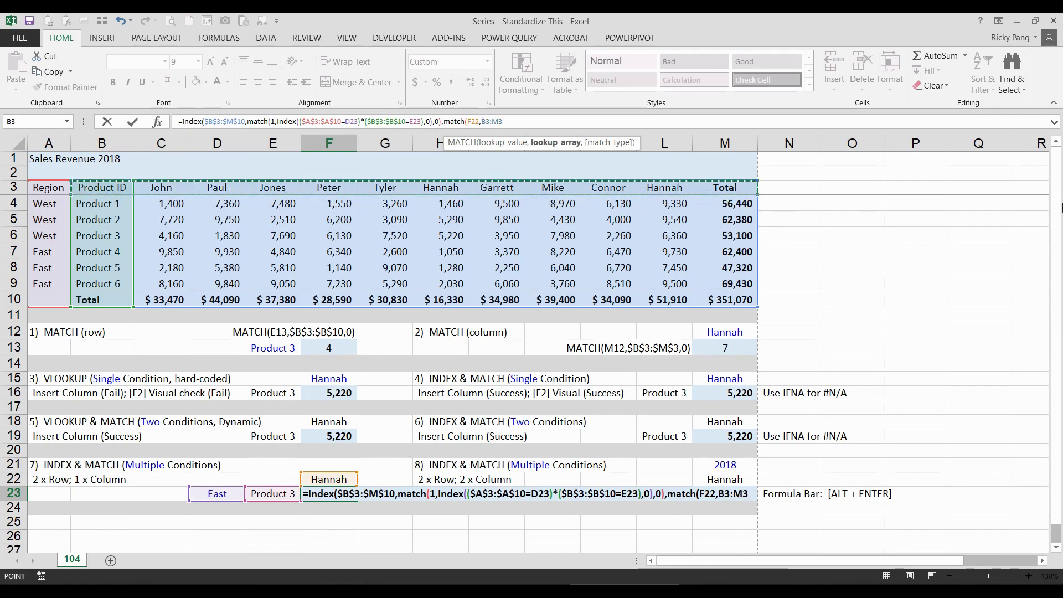
pyautogui.press('F4')
pyautogui.write(',')
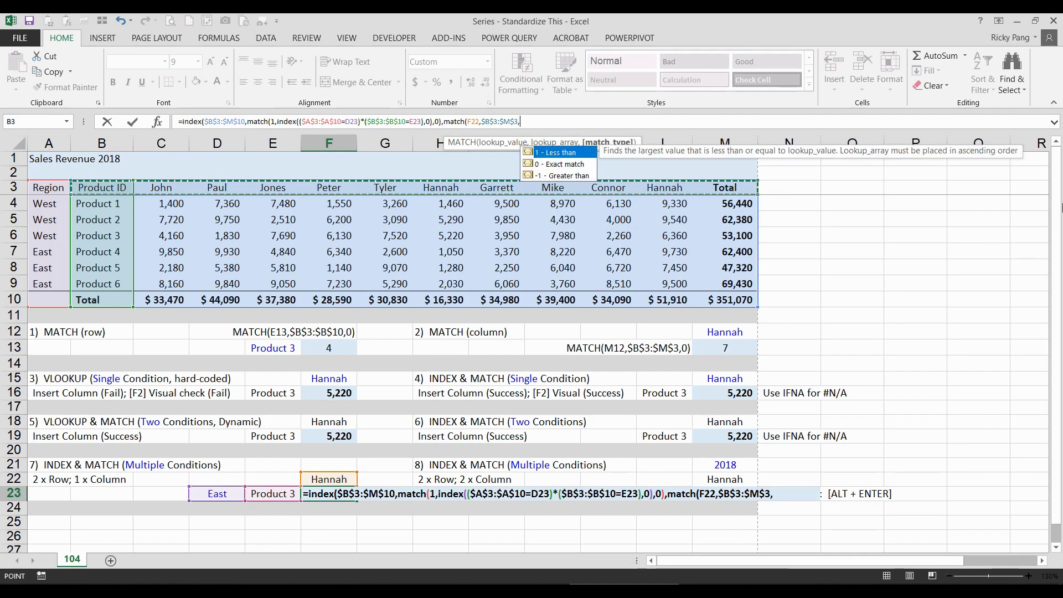
pyautogui.write('0')
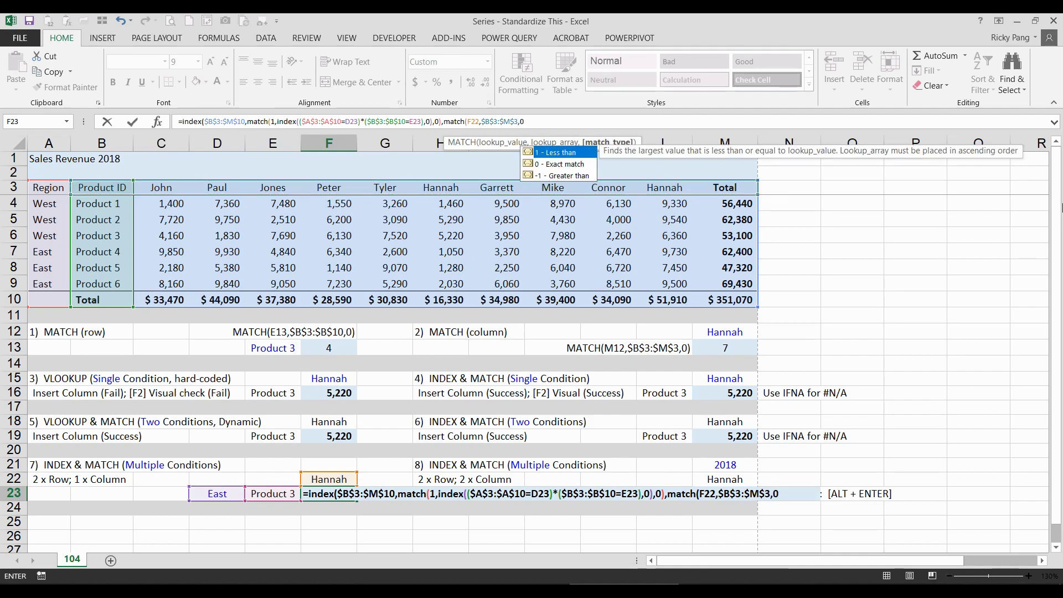
pyautogui.write('))')
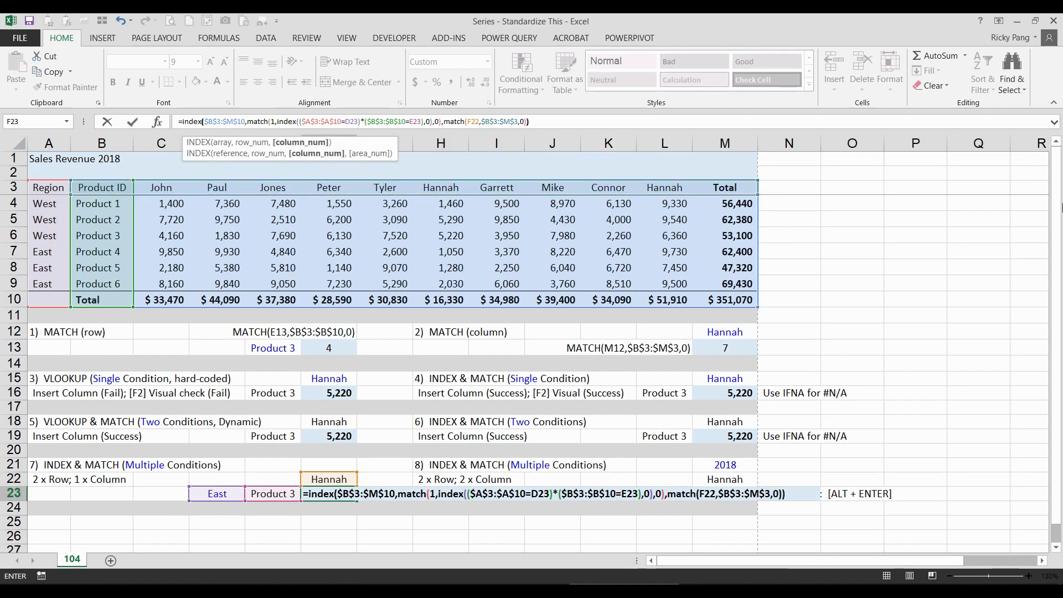
pyautogui.write(')')
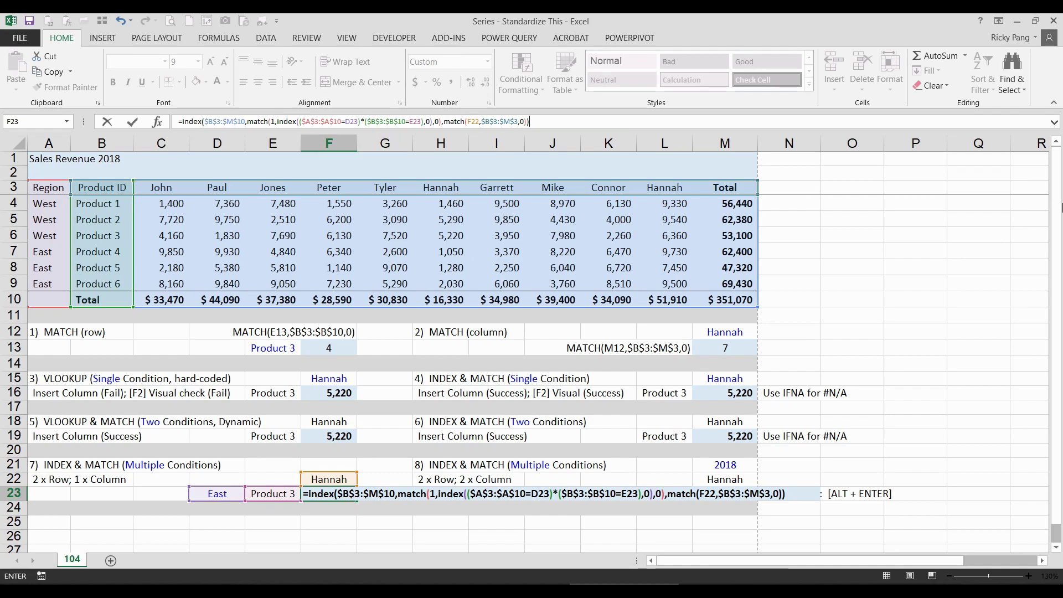
pyautogui.press('Return')
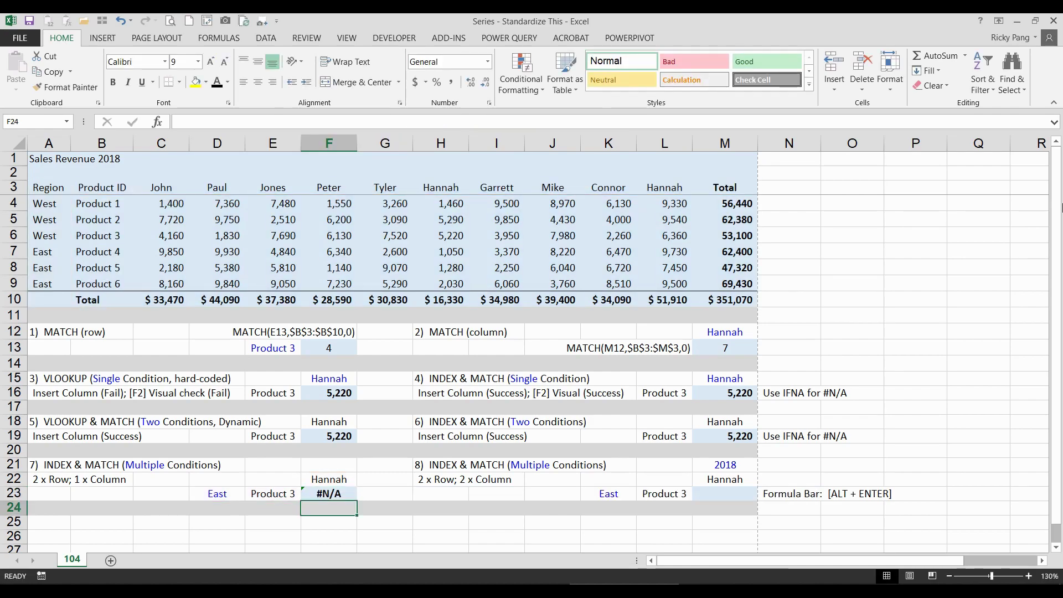
# Step: Check F23's result, and change the product ID in B9 to Product 3
pyautogui.click(354, 497)
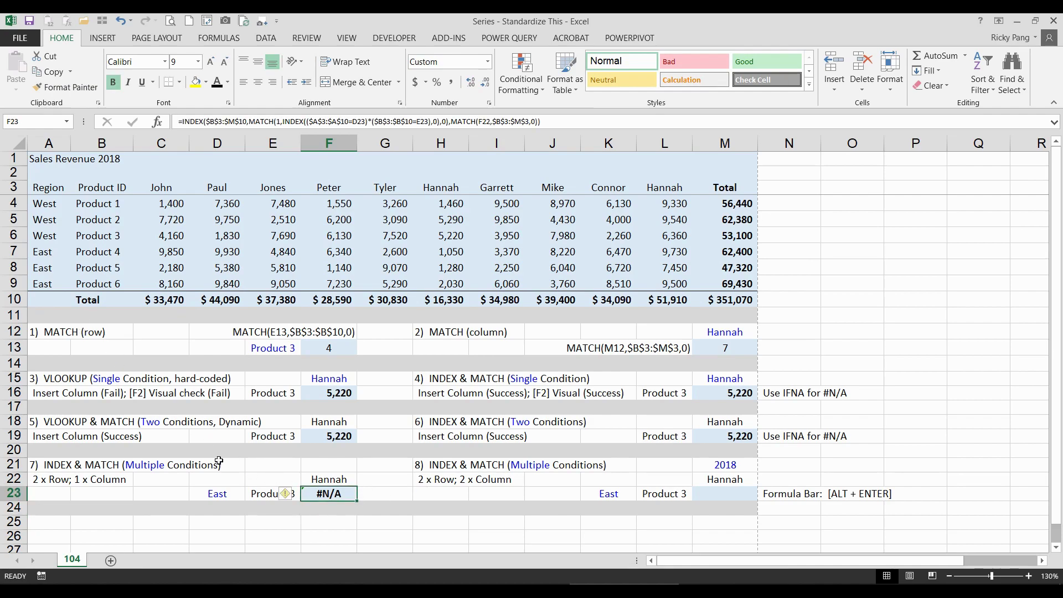
pyautogui.click(277, 520)
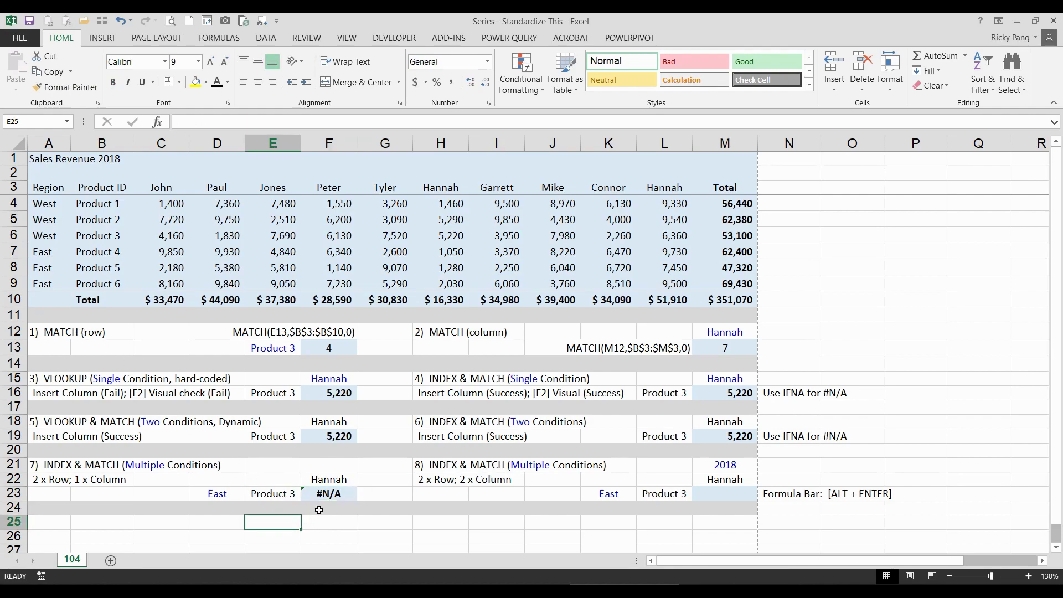
pyautogui.click(122, 287)
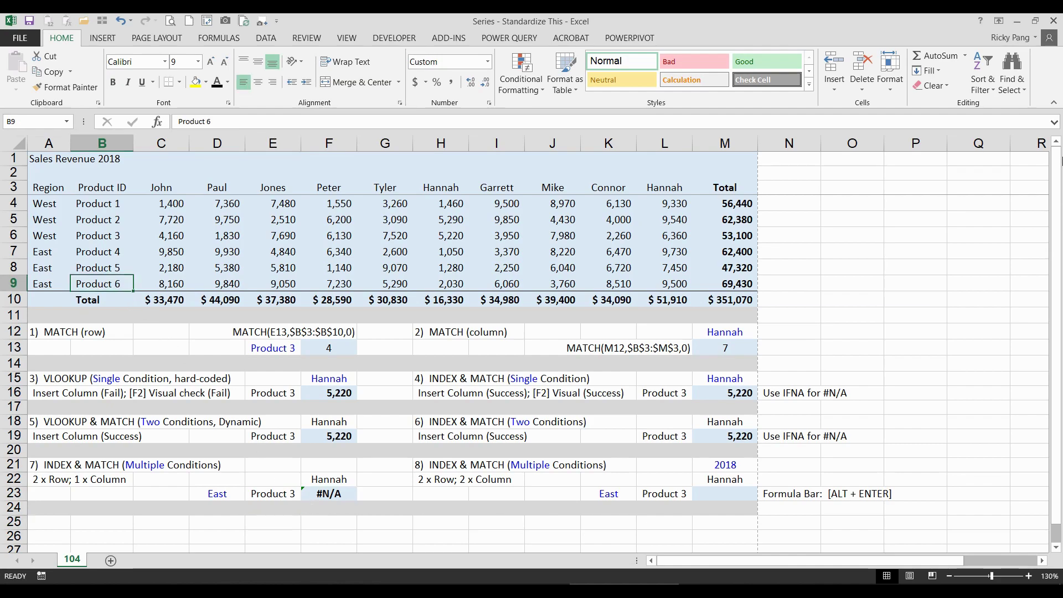
pyautogui.press('F2')
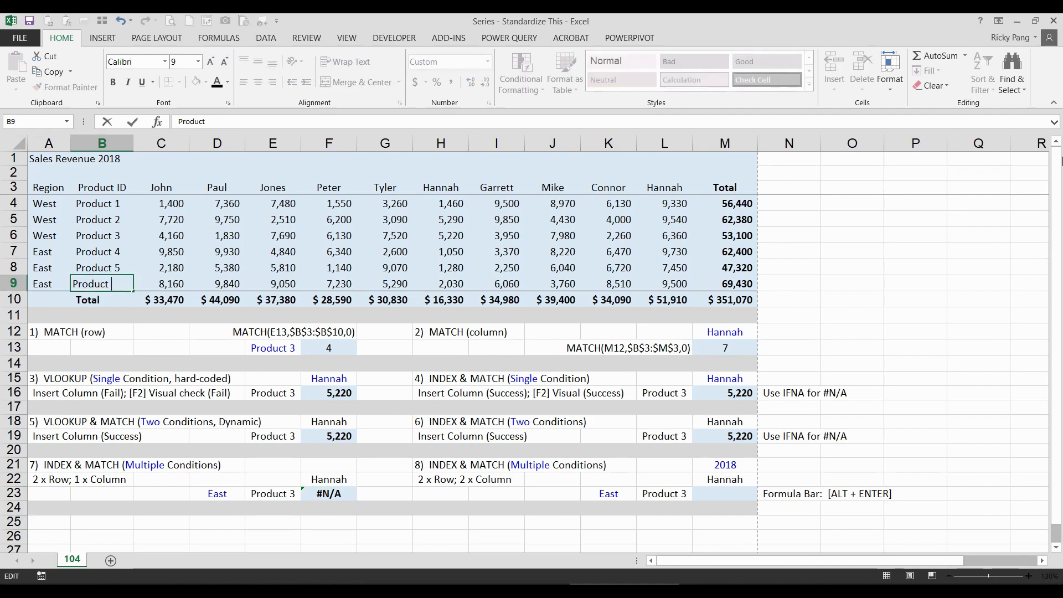
pyautogui.write('3')
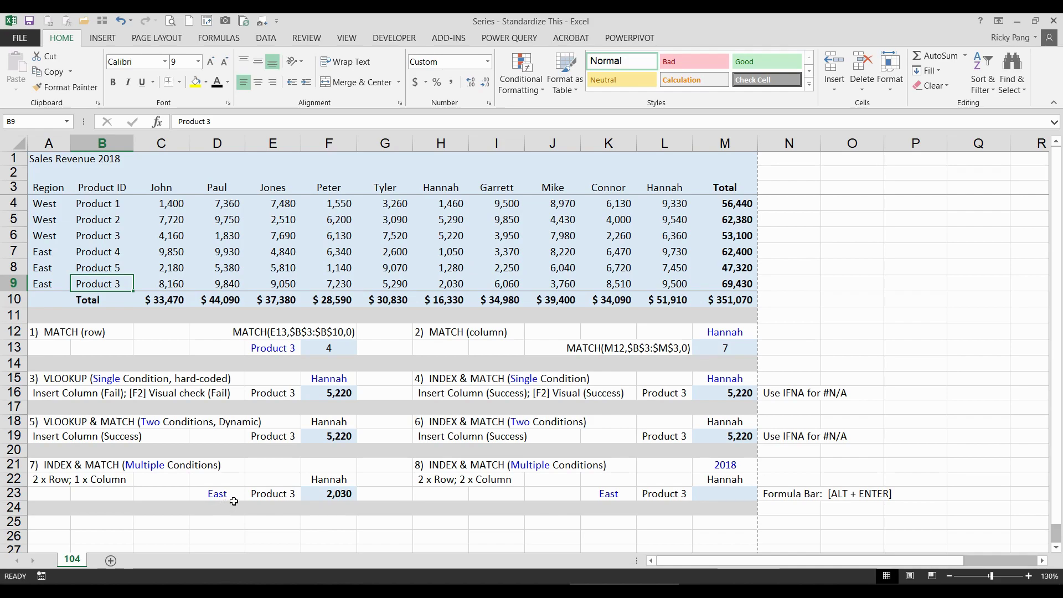
# Step: Compare the region and product conditions in D23 and E23 with A9:B9 and the revenue value in H9
pyautogui.click(236, 497)
pyautogui.click(260, 500)
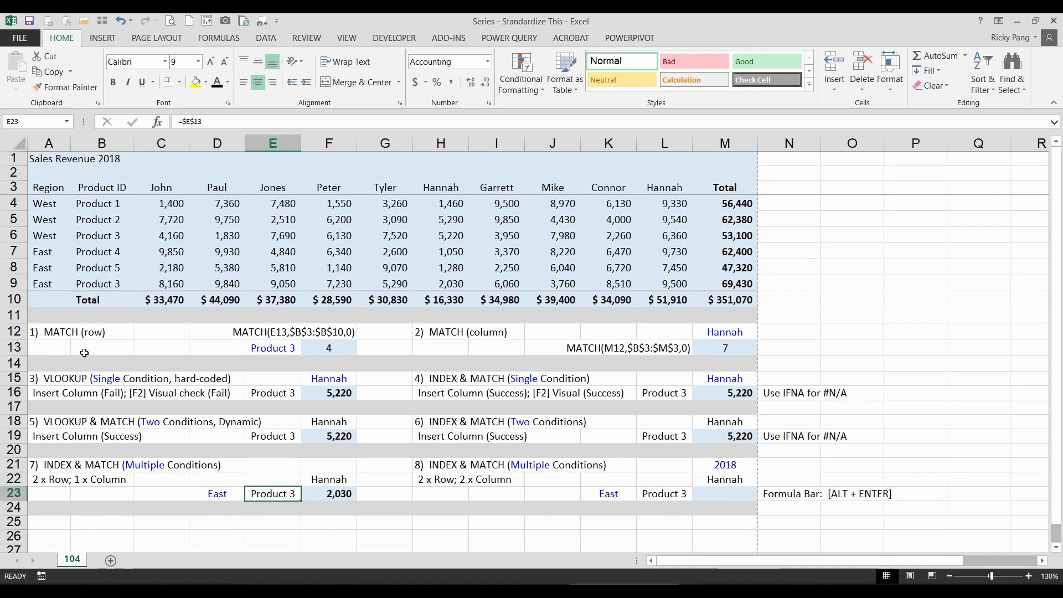
pyautogui.moveTo(36, 284); pyautogui.dragTo(102, 284)
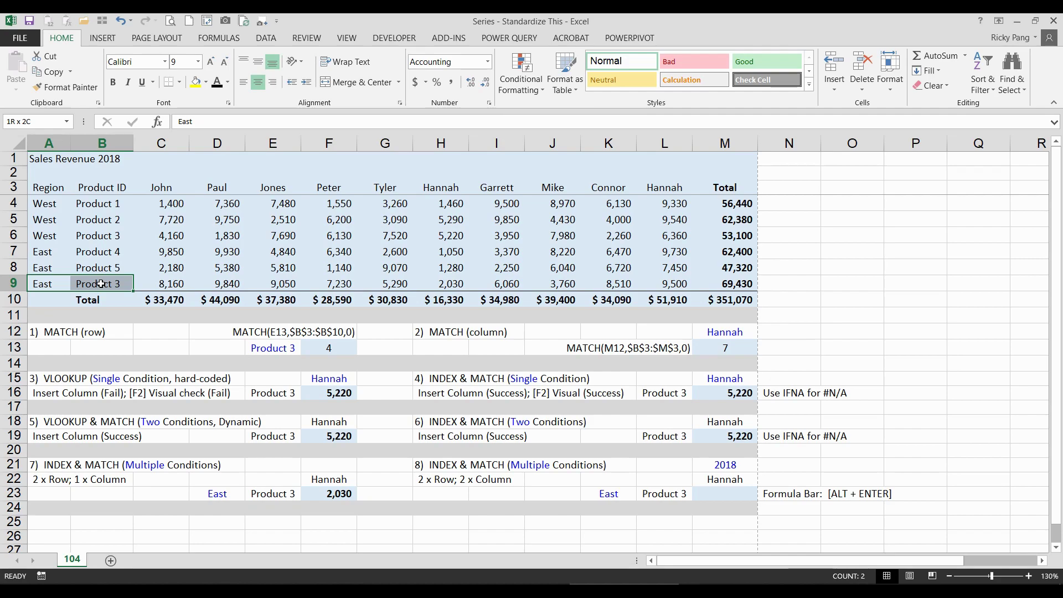
pyautogui.click(456, 286)
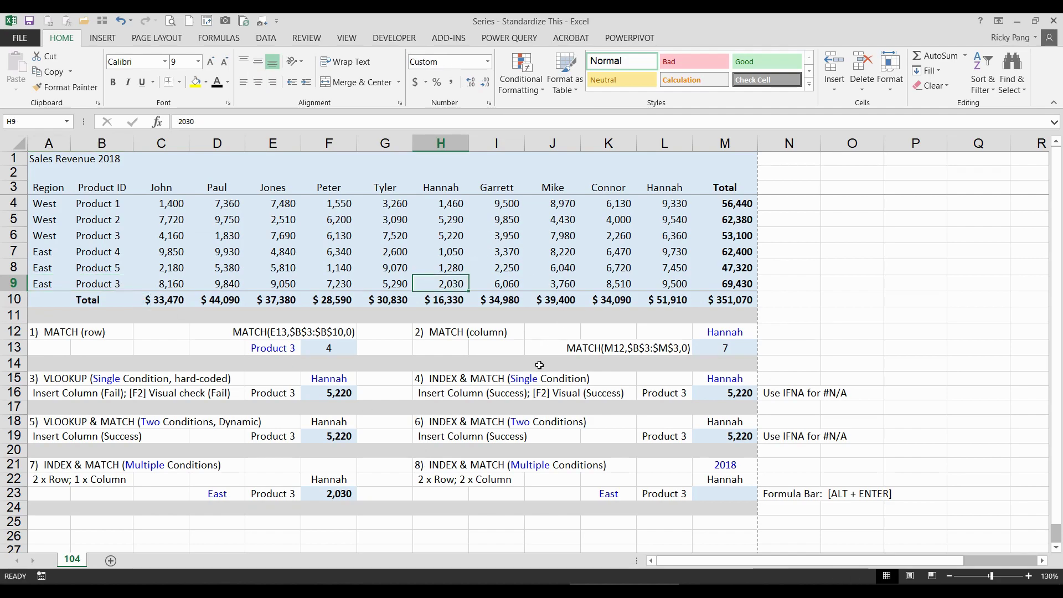
# Step: Set the salesperson in F22 to the one heading column C, and compare F23's result with A9:C9
pyautogui.click(344, 479)
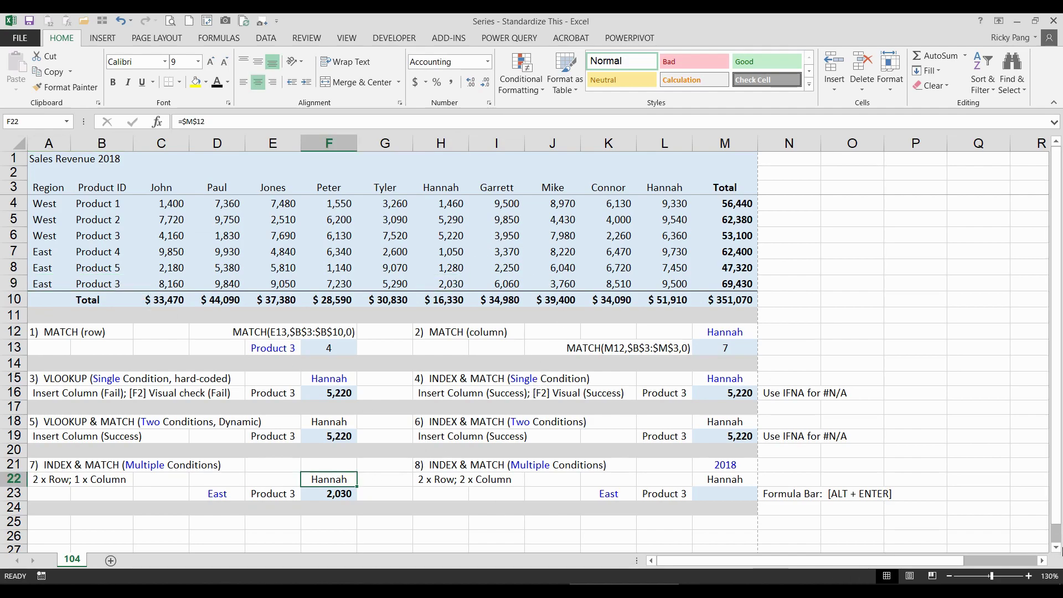
pyautogui.write('John')
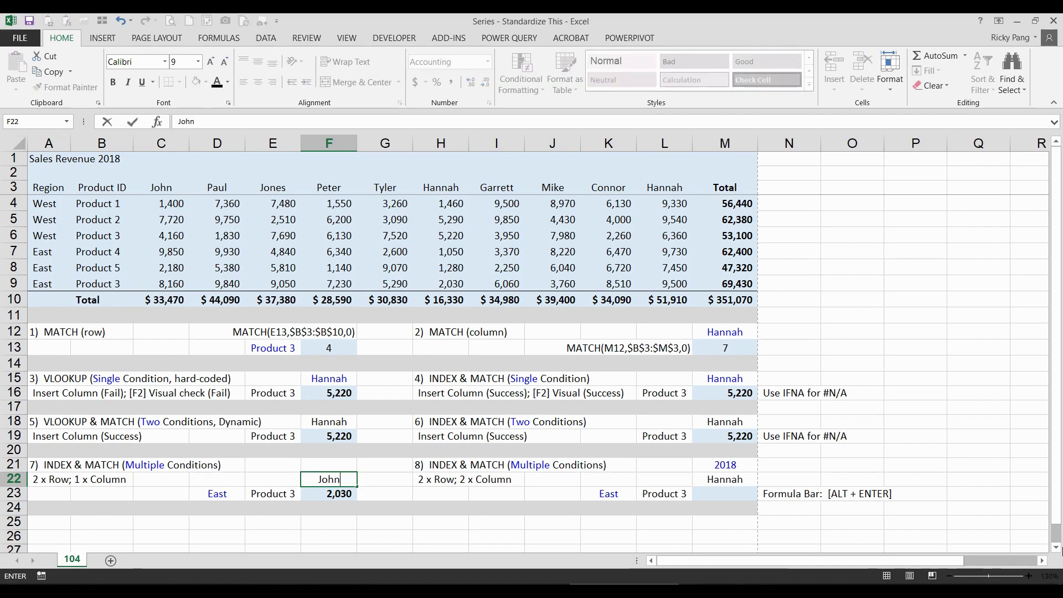
pyautogui.press('Return')
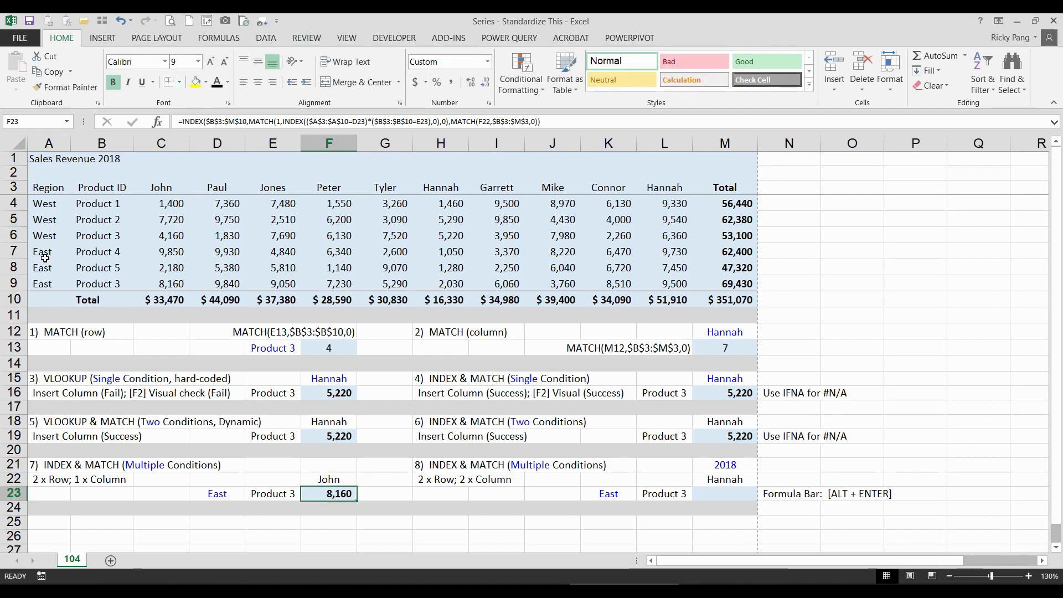
pyautogui.moveTo(55, 284); pyautogui.dragTo(150, 283)
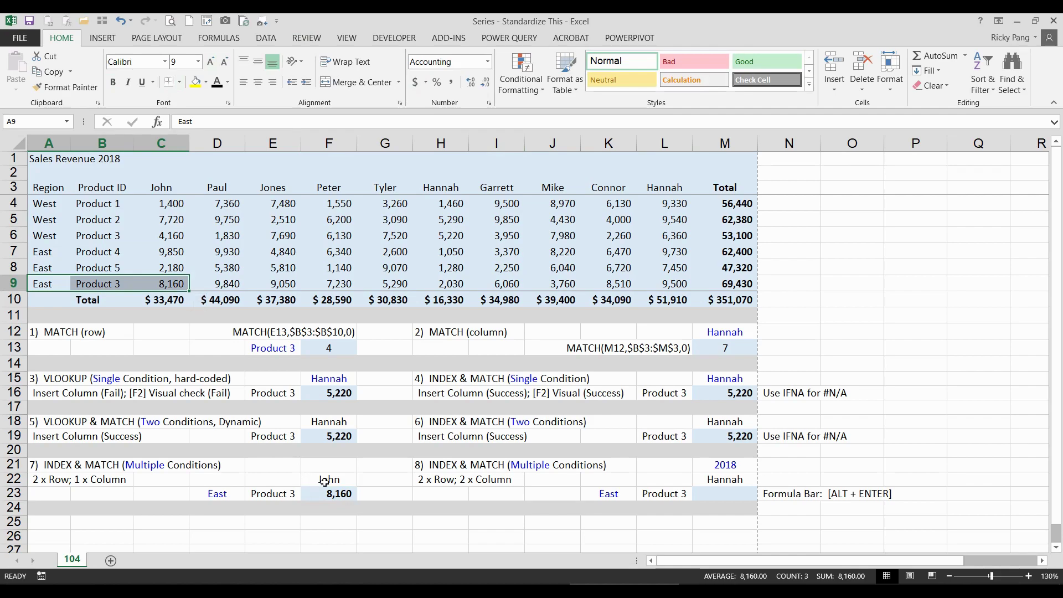
# Step: Set the salesperson in F22 to the one heading column I, and compare F23's result with I9
pyautogui.click(324, 481)
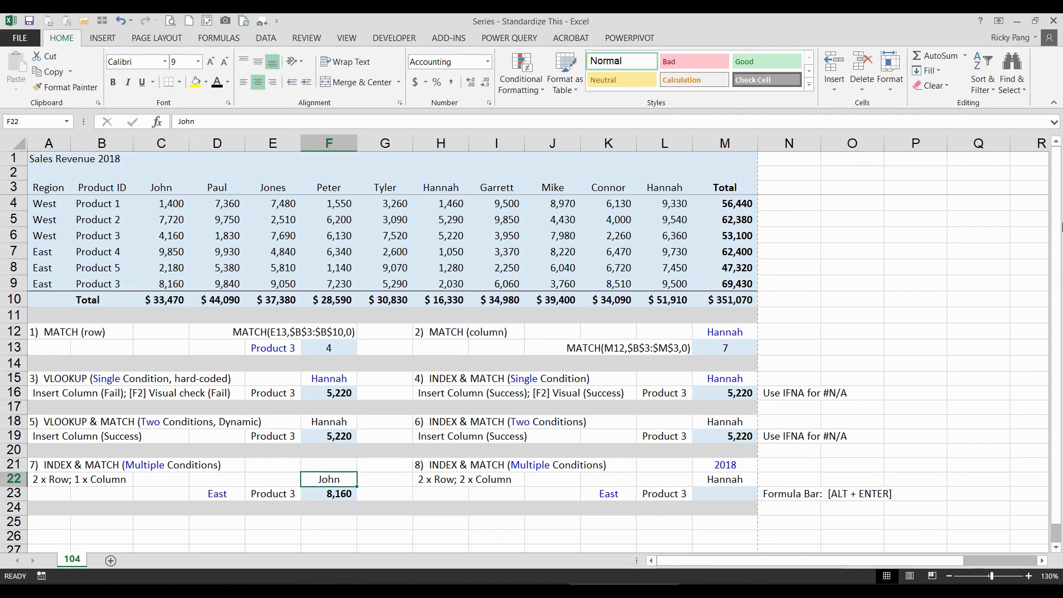
pyautogui.write('Garrett')
pyautogui.press('Return')
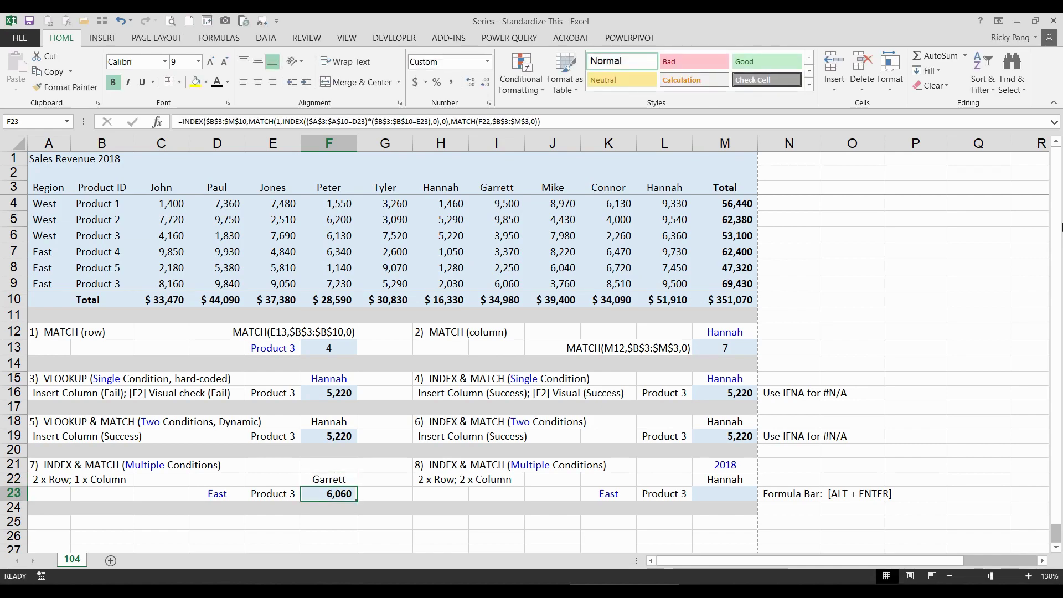
pyautogui.click(507, 286)
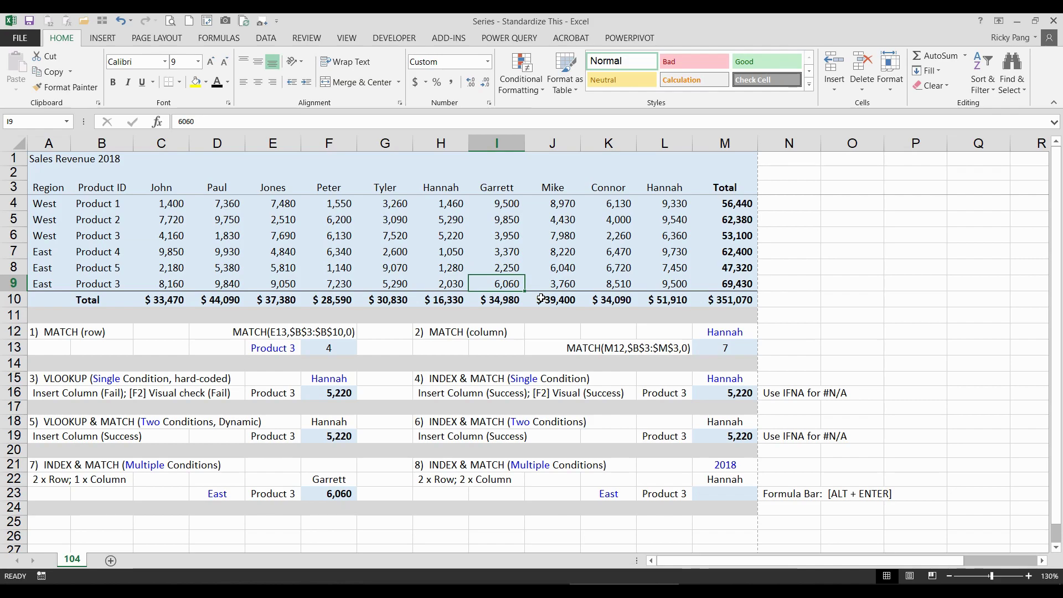
# Step: Examine the duplicate salesperson headings in H3 and L3 and the lookup conditions for M23 in K23:L23 and M21:M22
pyautogui.click(457, 188)
pyautogui.click(662, 189)
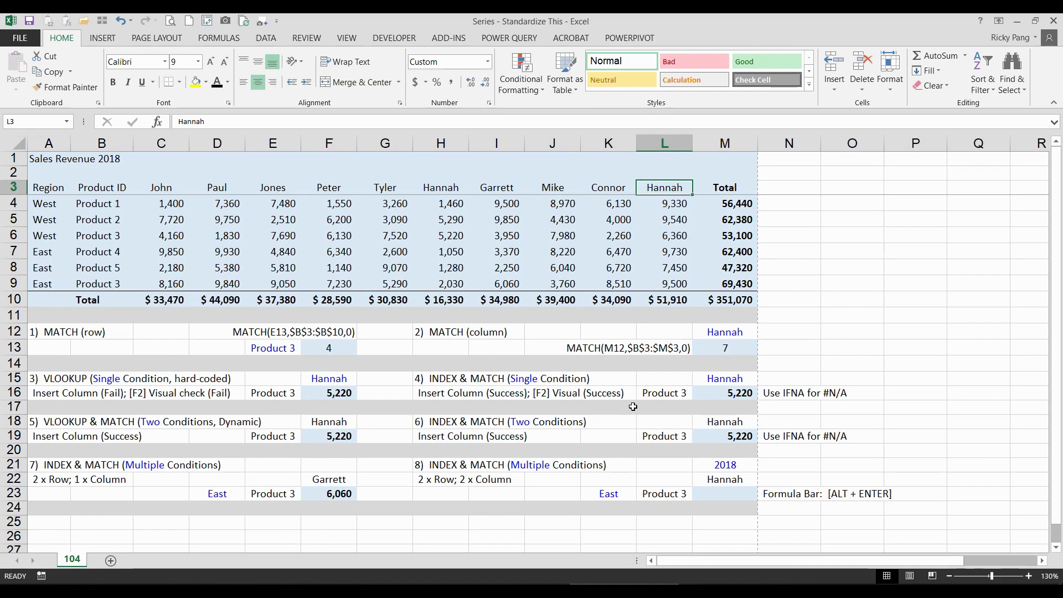
pyautogui.click(443, 186)
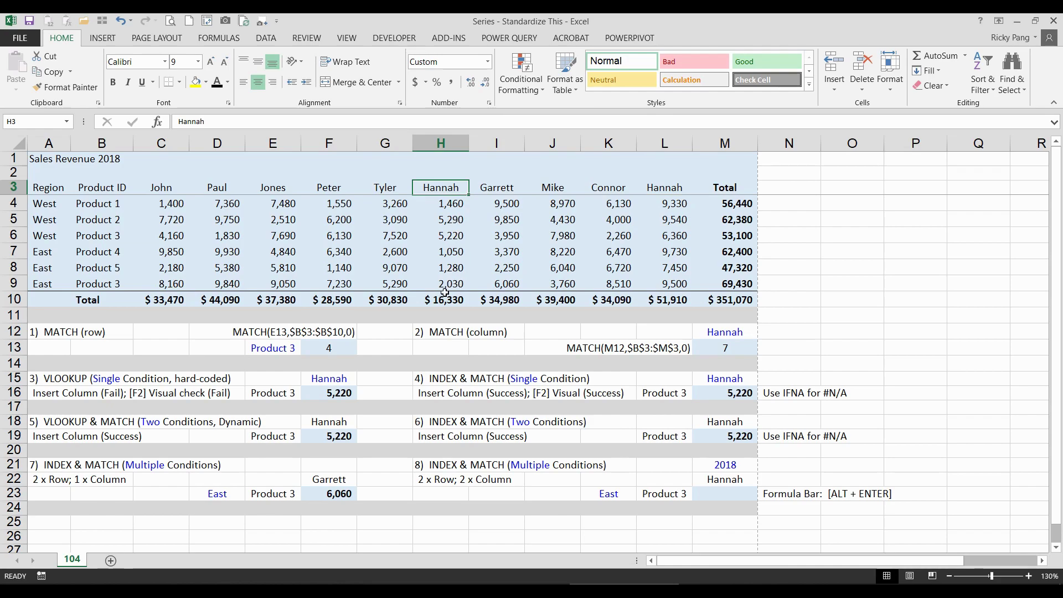
pyautogui.moveTo(670, 190); pyautogui.dragTo(680, 301)
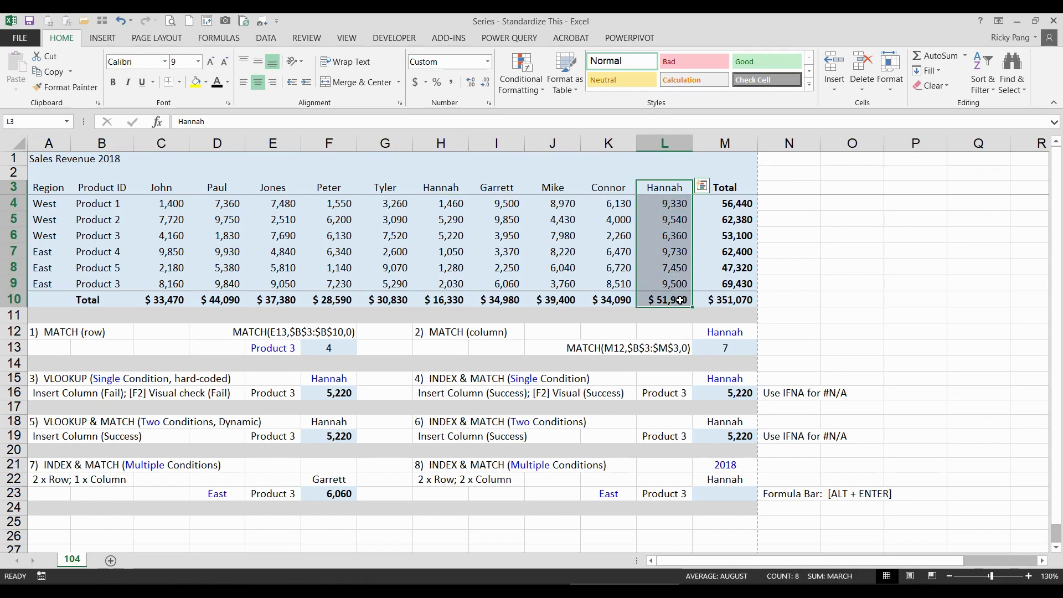
pyautogui.click(725, 493)
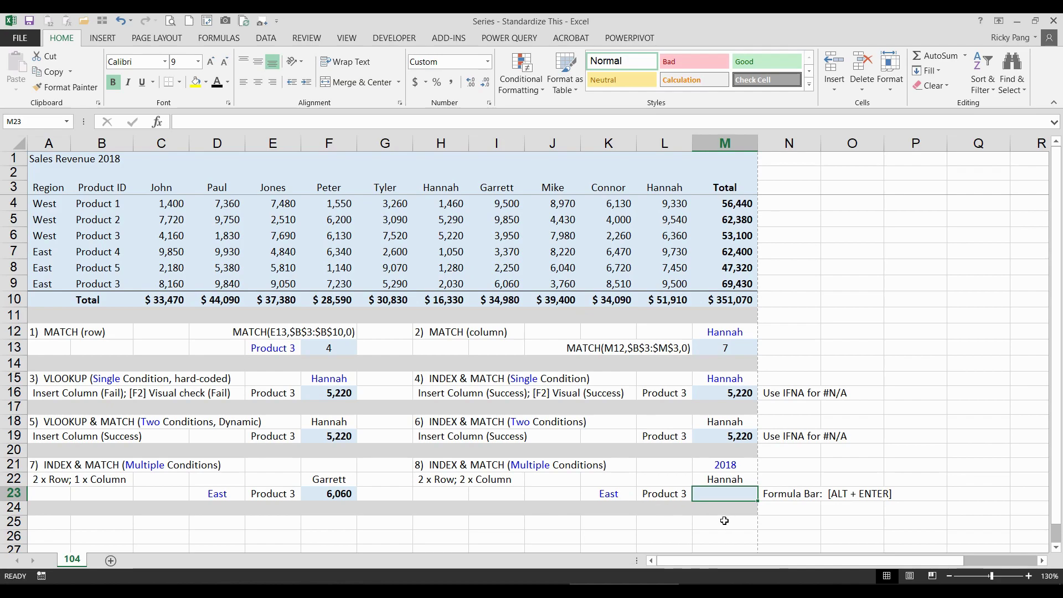
pyautogui.moveTo(621, 494); pyautogui.dragTo(661, 494)
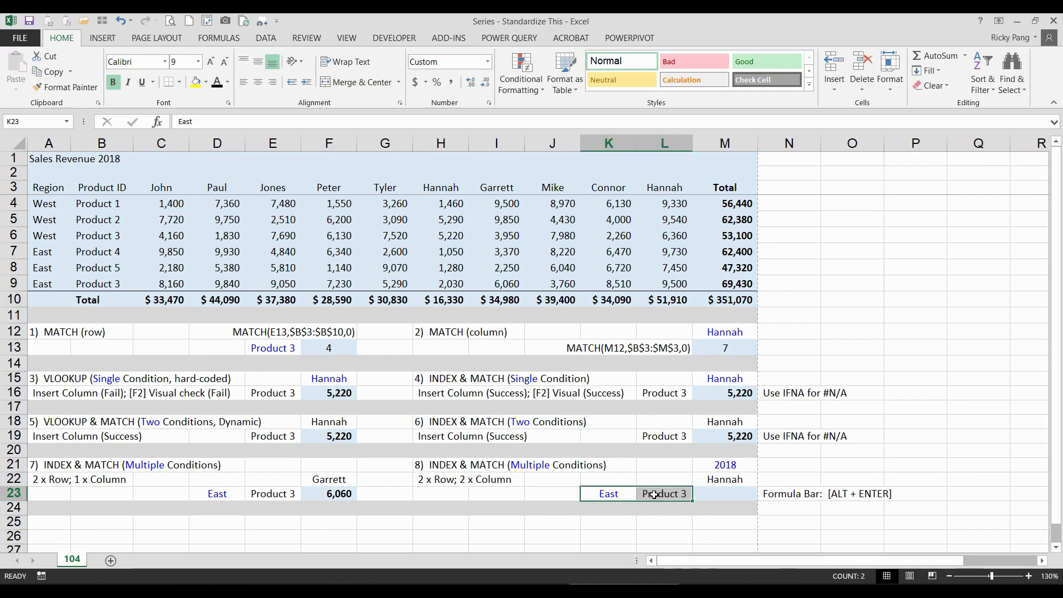
pyautogui.moveTo(752, 465); pyautogui.dragTo(739, 481)
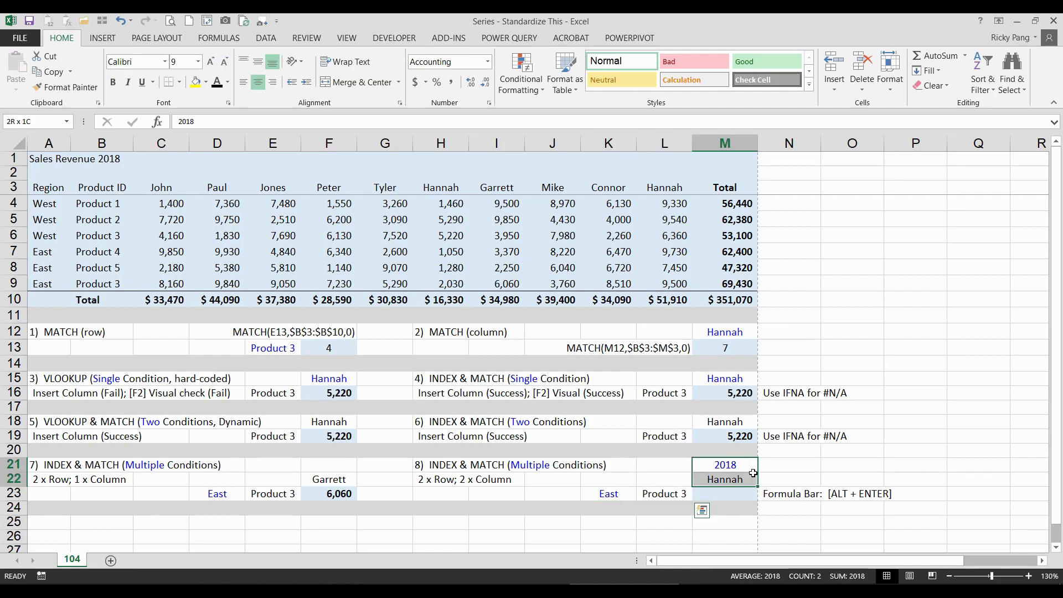
pyautogui.click(726, 497)
# Step: Remove the year from the title in A1 so that it reads Sales Revenue
pyautogui.click(104, 165)
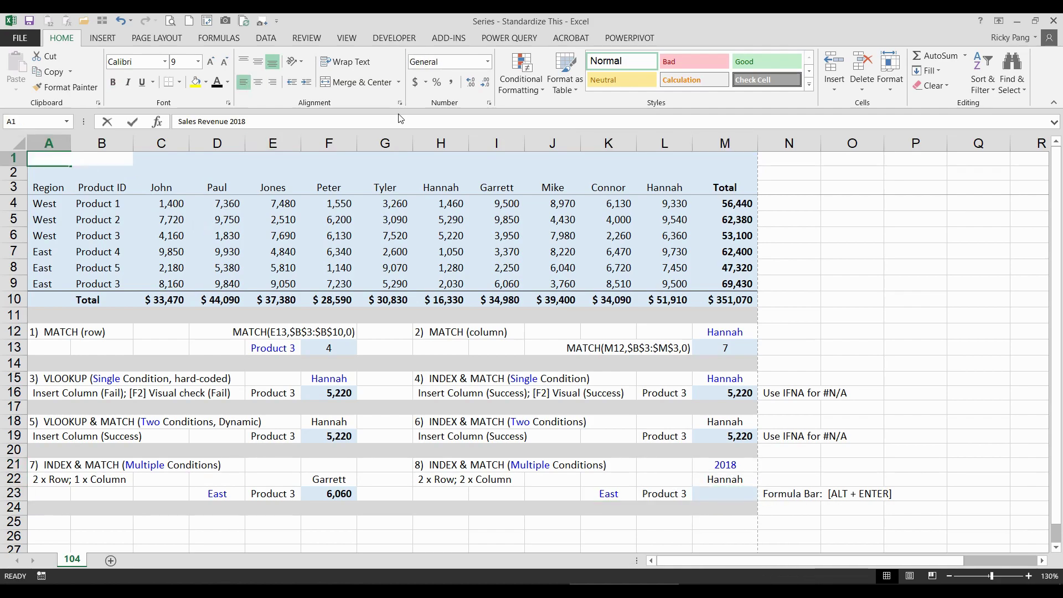
pyautogui.press('F2')
pyautogui.press('BackSpace')
pyautogui.press('BackSpace')
pyautogui.press('BackSpace')
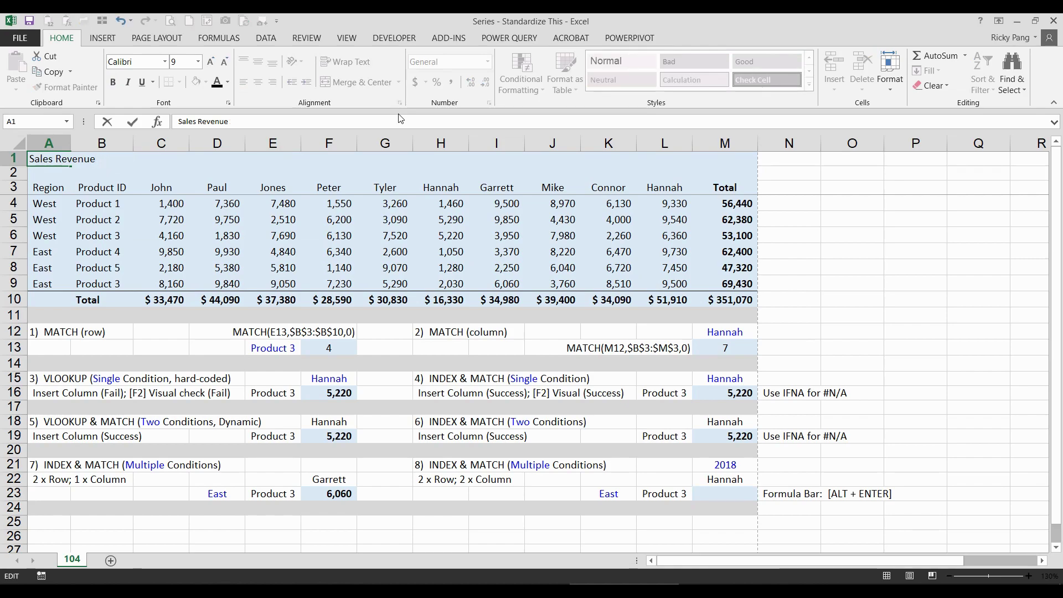
pyautogui.press('Return')
# Step: Enter 2018 in C2 as the year heading above the first salesperson column
pyautogui.press('Right')
pyautogui.press('Right')
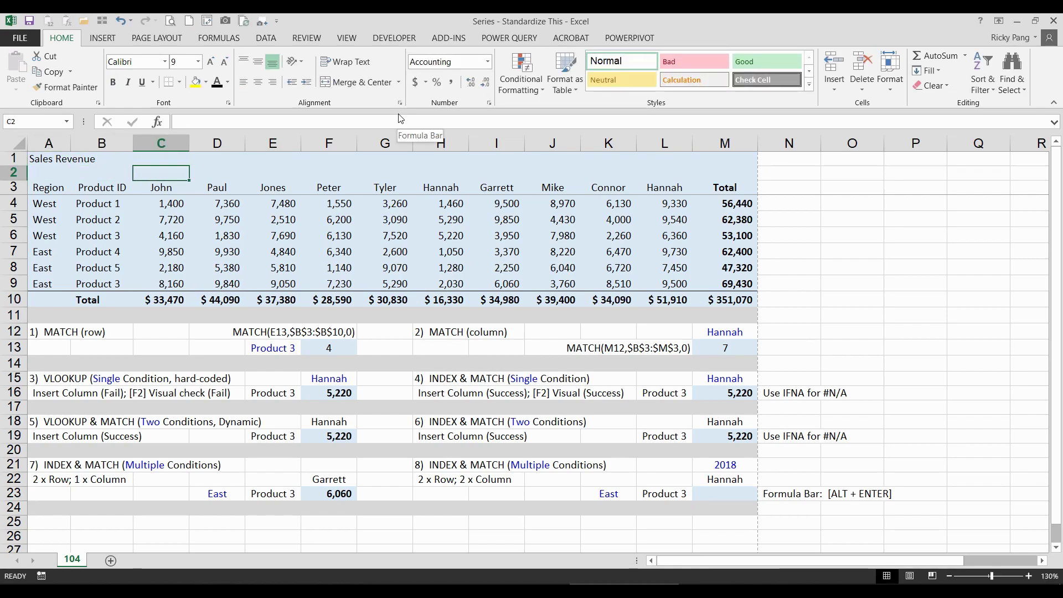
pyautogui.write('2018')
pyautogui.press('Return')
# Step: Copy the year heading from C2 across D2:M2
pyautogui.press('Up')
pyautogui.hotkey('ctrl', 'c')
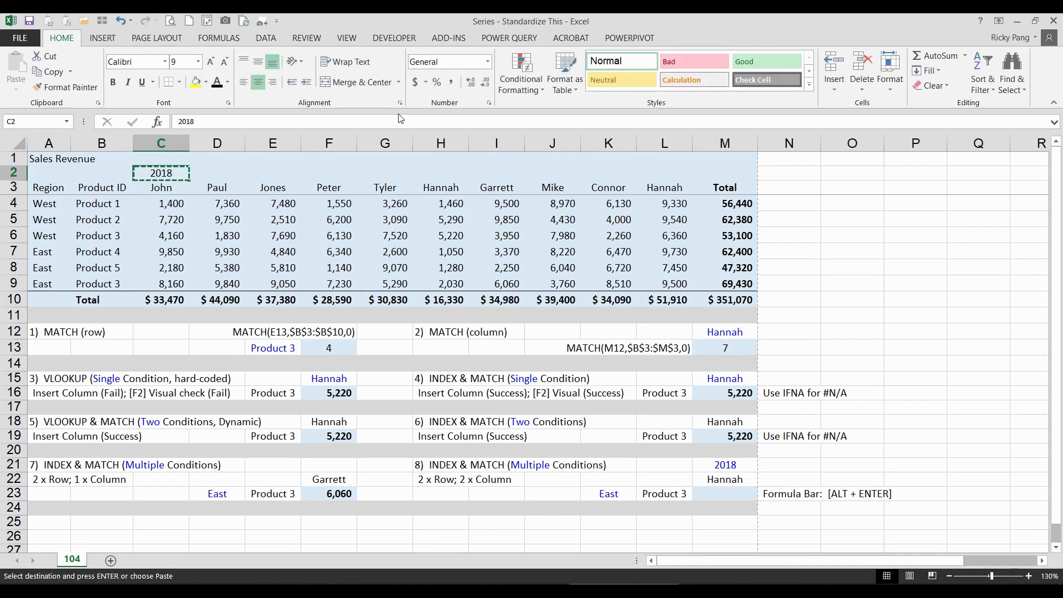
pyautogui.press('Right')
pyautogui.hotkey('shift', 'Right')
pyautogui.hotkey('shift', 'Right')
pyautogui.hotkey('shift', 'Right')
pyautogui.hotkey('shift', 'Right')
pyautogui.hotkey('shift', 'Right')
pyautogui.hotkey('shift', 'Right')
pyautogui.hotkey('shift', 'Right')
pyautogui.hotkey('shift', 'Right')
pyautogui.hotkey('shift', 'Right')
pyautogui.hotkey('shift', 'Right')
pyautogui.hotkey('shift', 'Left')
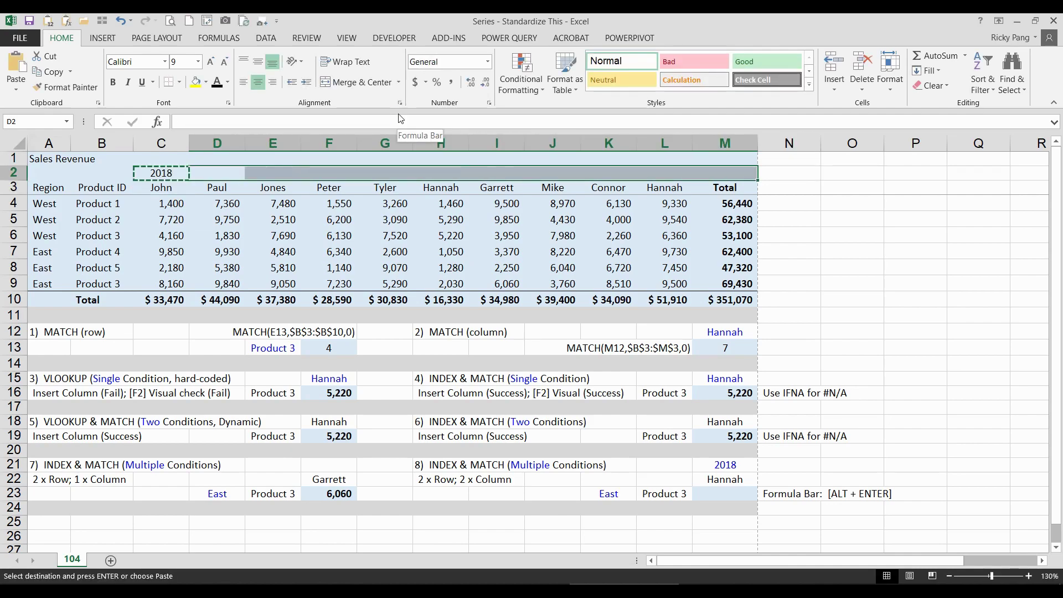
pyautogui.press('Return')
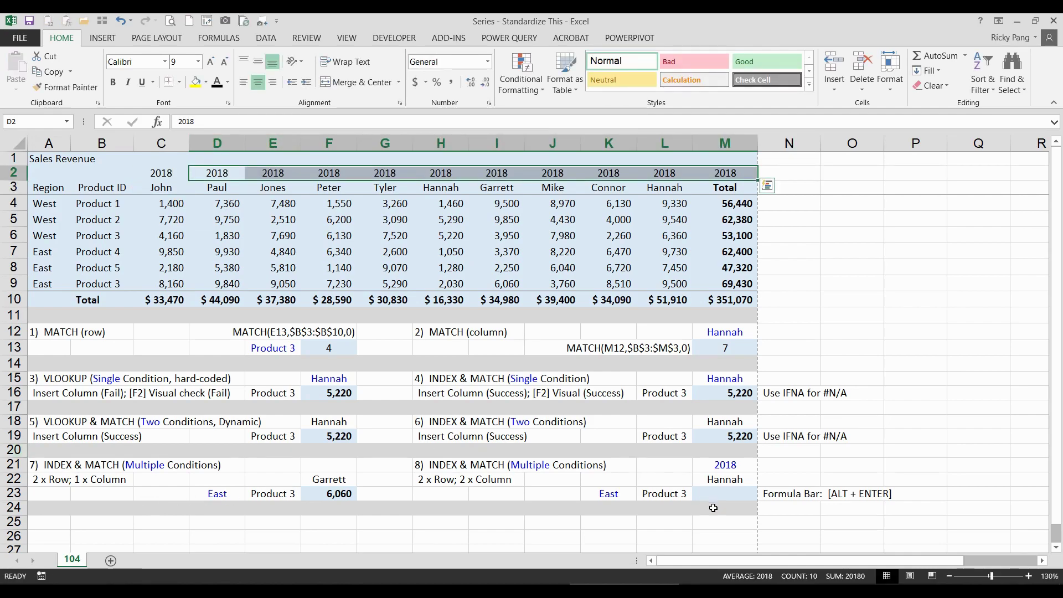
# Step: Start an INDEX formula in M23 with the absolute range $B$3:$M$10 as its array
pyautogui.click(720, 491)
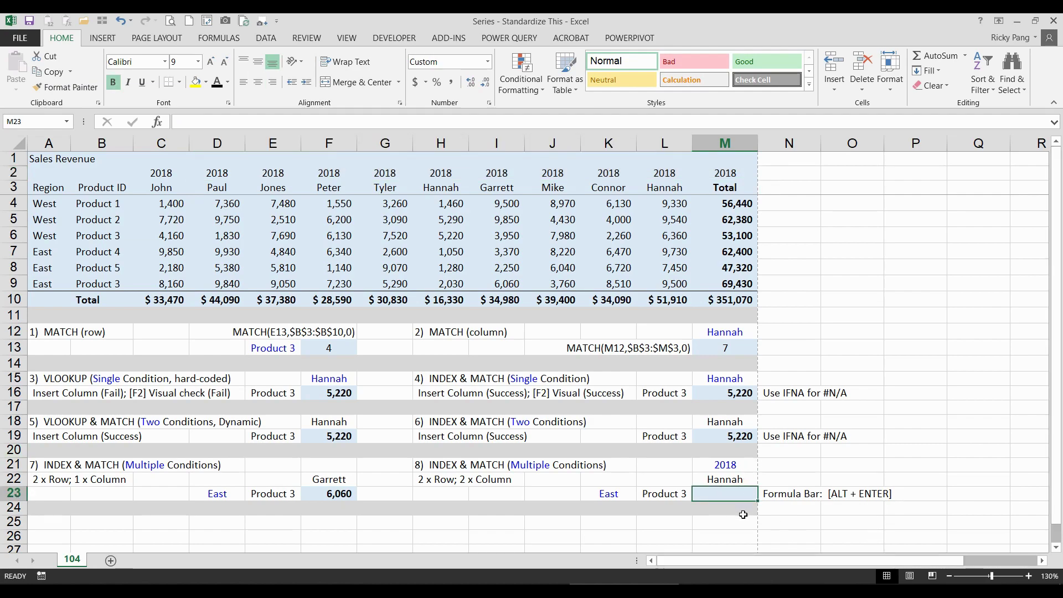
pyautogui.write('=index(')
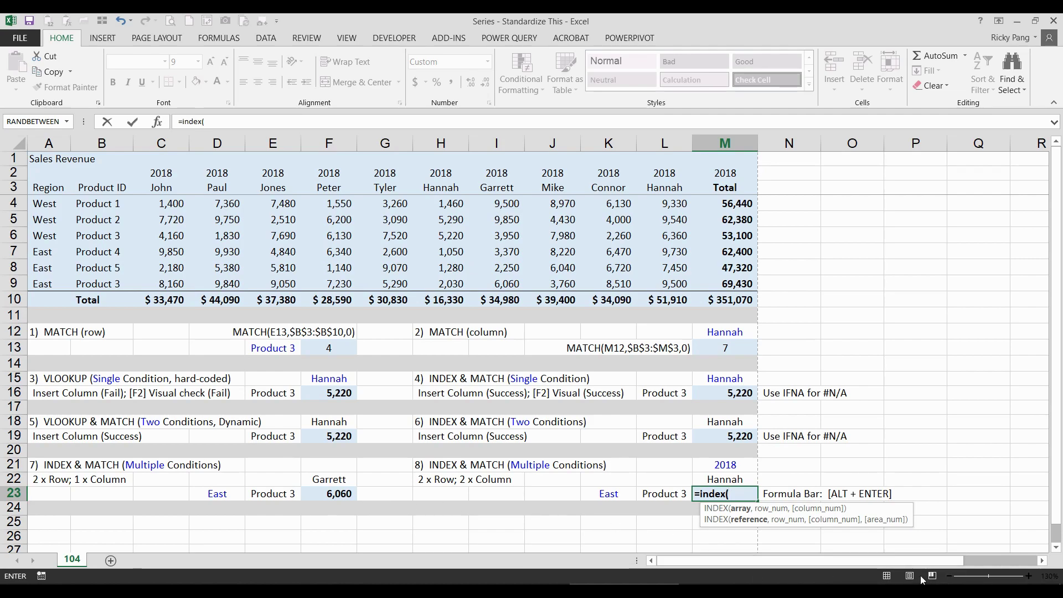
pyautogui.moveTo(83, 186); pyautogui.dragTo(726, 300)
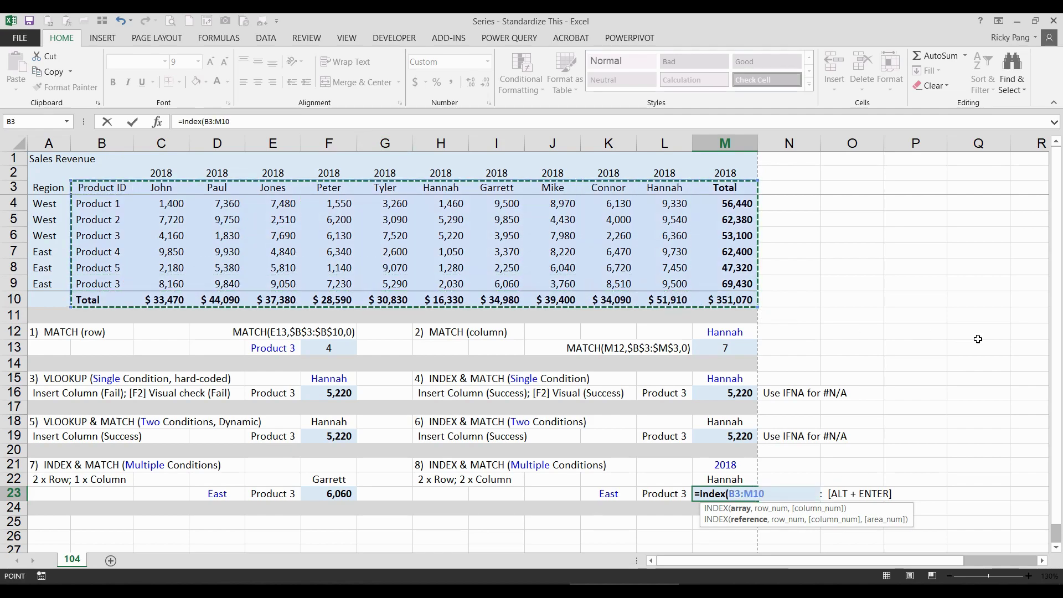
pyautogui.press('F4')
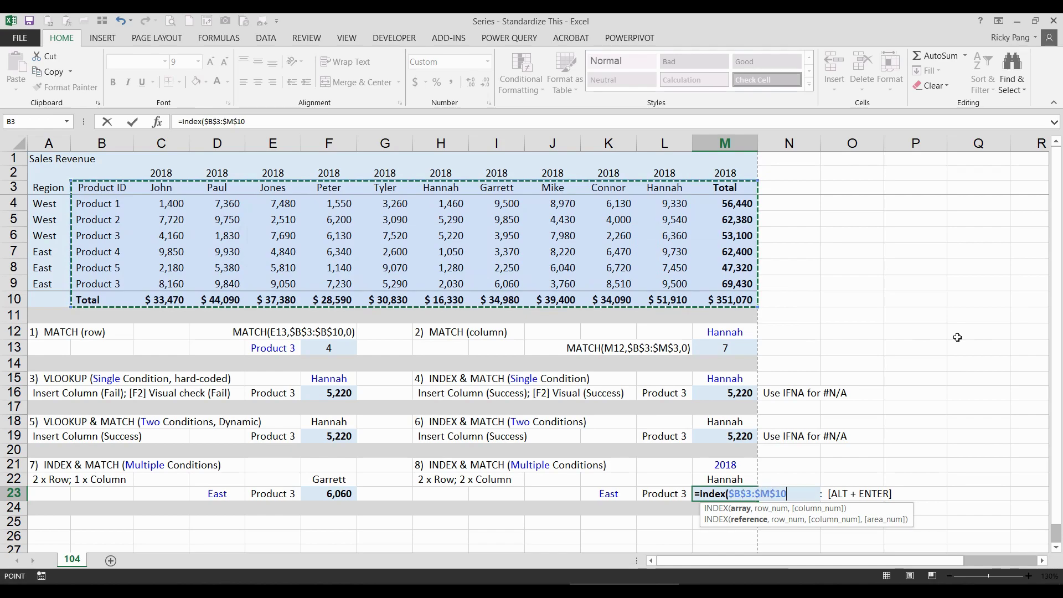
# Step: Begin M23's row argument with MATCH(1,INDEX( and the region condition ($A$3:$A$10=K23
pyautogui.write(',i')
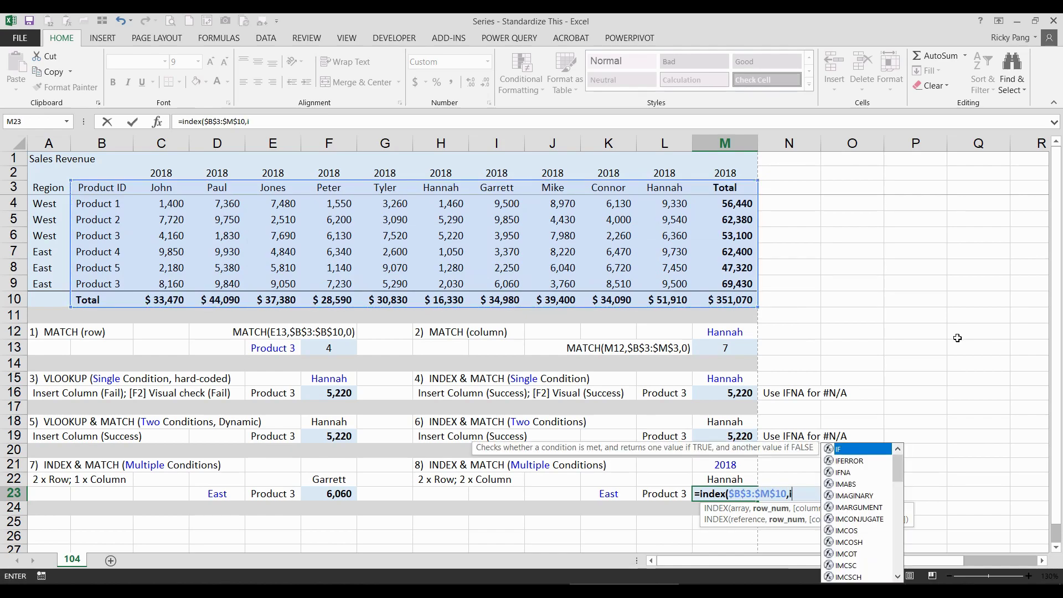
pyautogui.press('BackSpace')
pyautogui.write('match(')
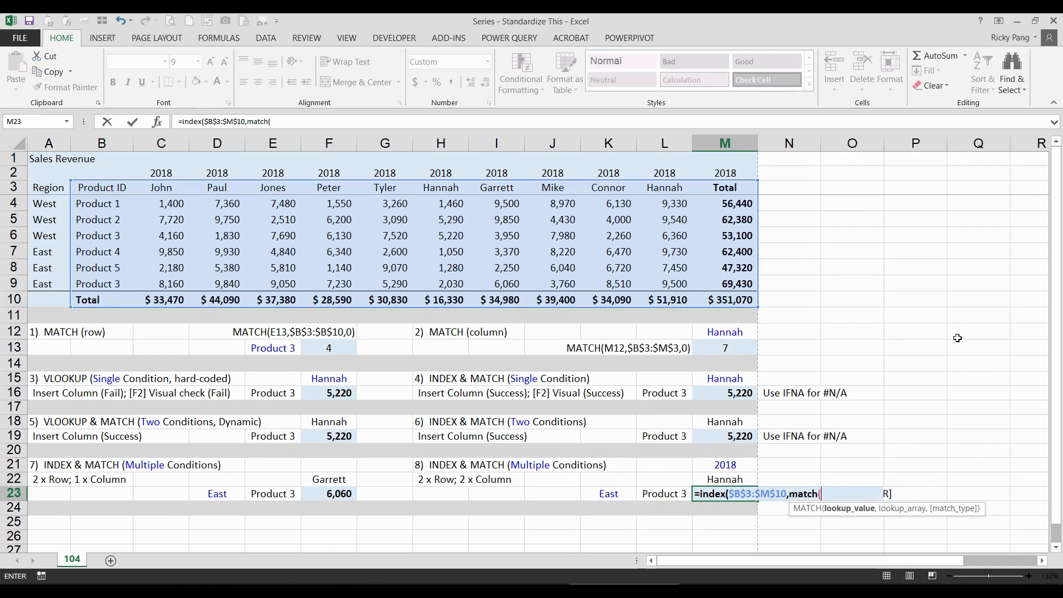
pyautogui.write('1,index((')
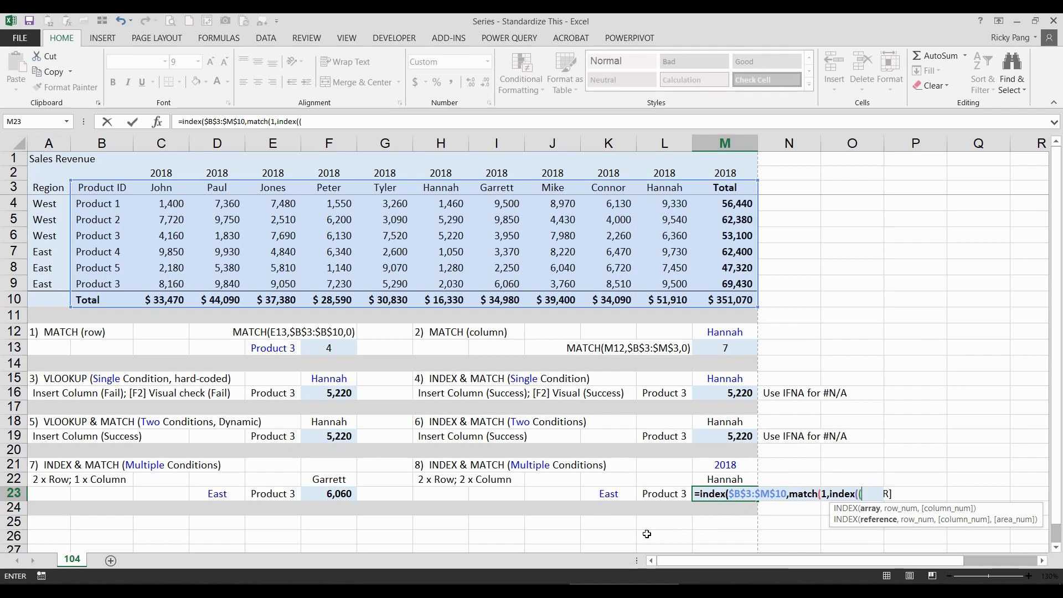
pyautogui.moveTo(49, 188); pyautogui.dragTo(52, 298)
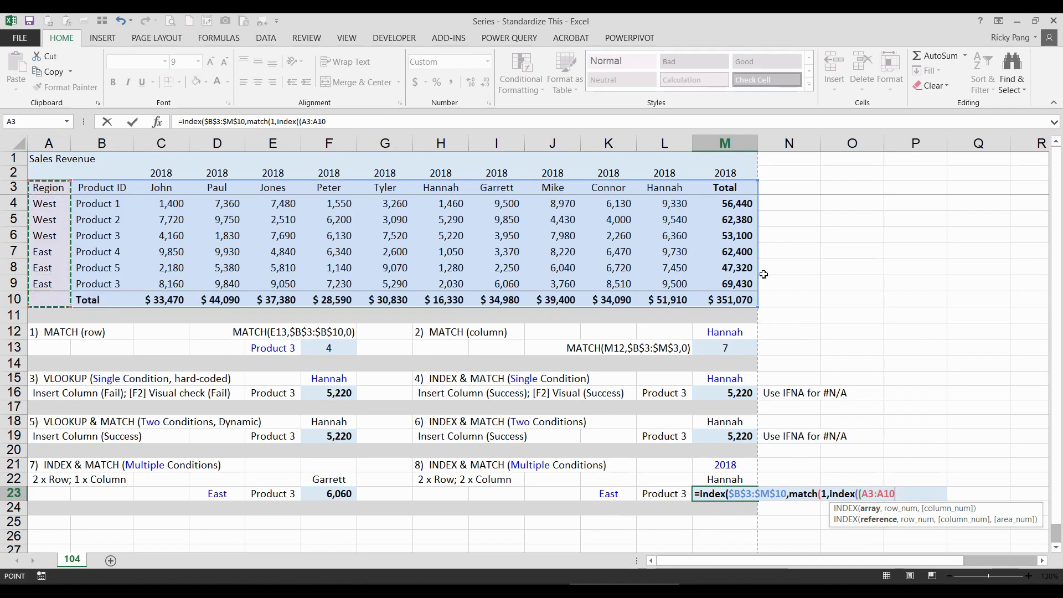
pyautogui.press('F4')
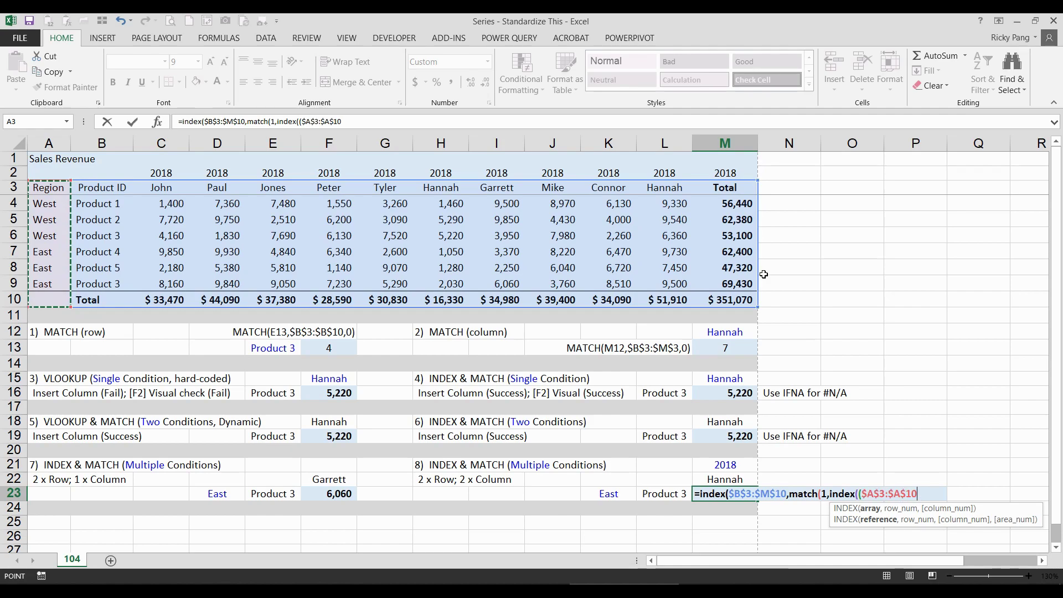
pyautogui.write('=')
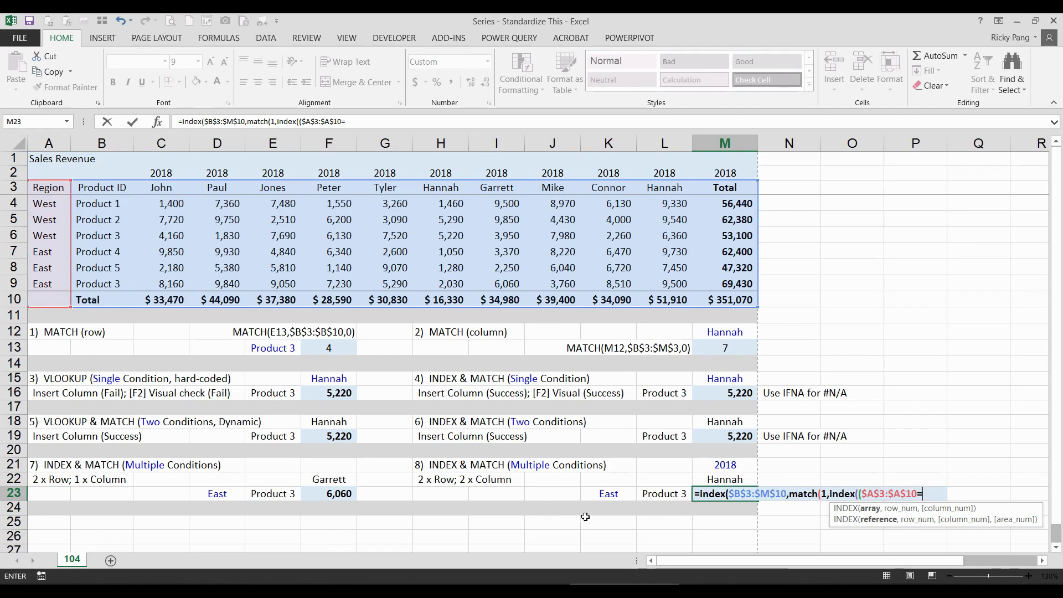
pyautogui.click(600, 496)
# Step: Multiply the region condition in M23's formula by the product condition ($B$3:$B$10=L23)
pyautogui.write(')*')
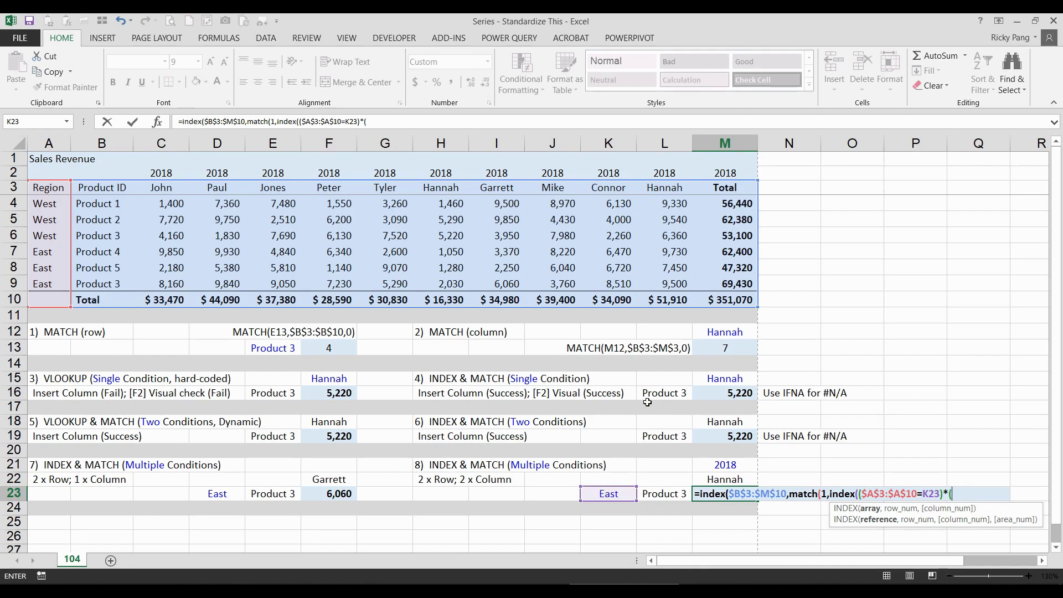
pyautogui.write('(')
pyautogui.moveTo(119, 191); pyautogui.dragTo(119, 301)
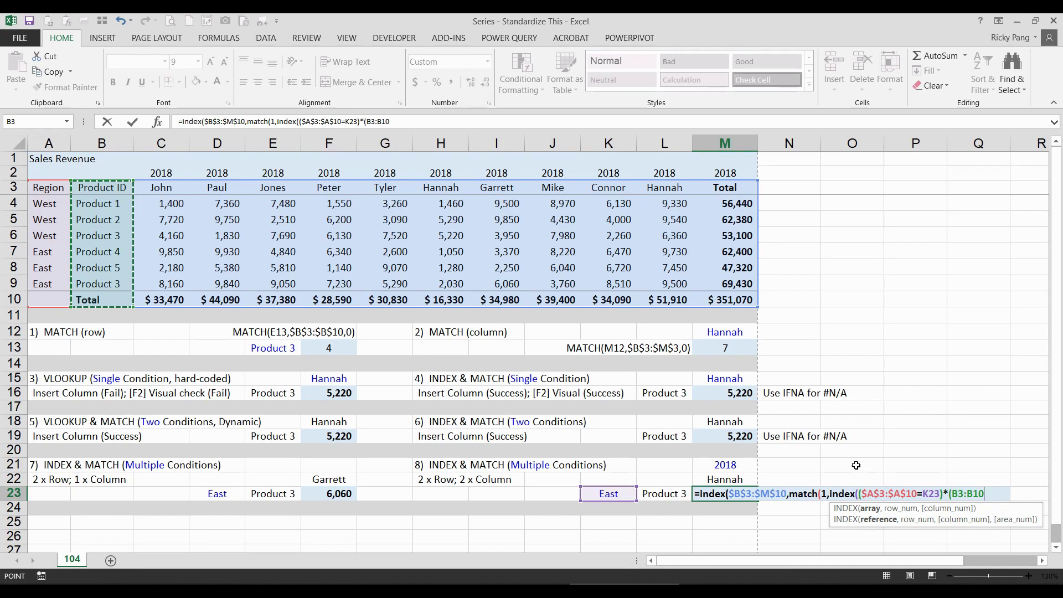
pyautogui.press('F4')
pyautogui.write('=')
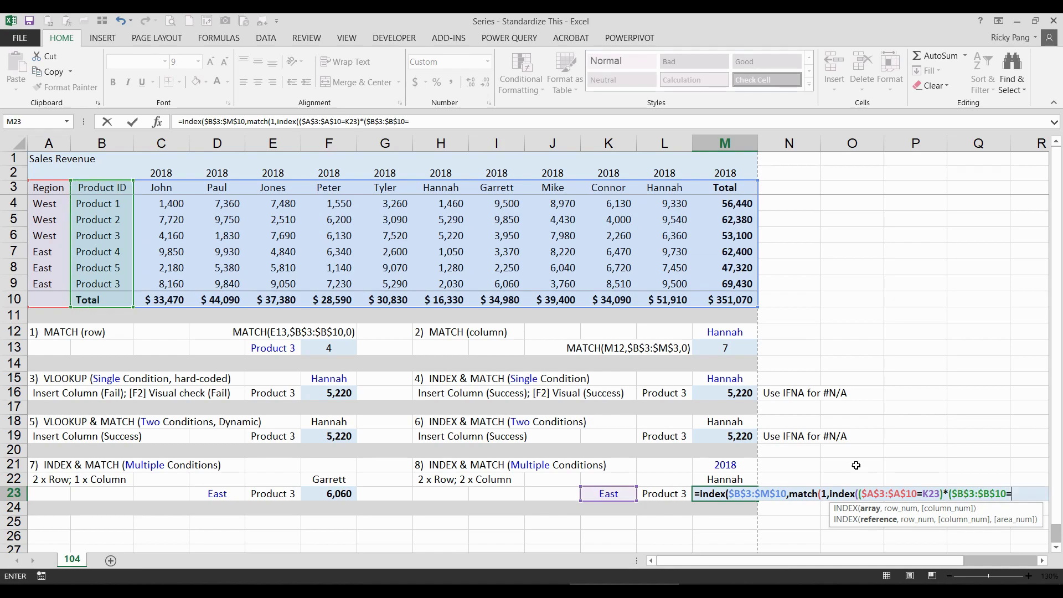
pyautogui.click(662, 495)
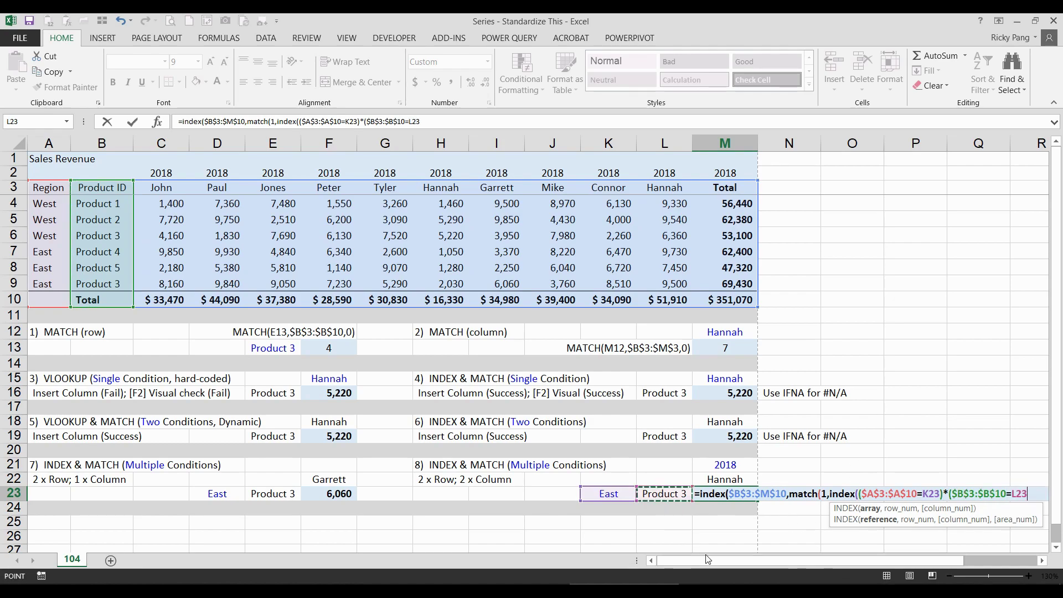
pyautogui.write(')')
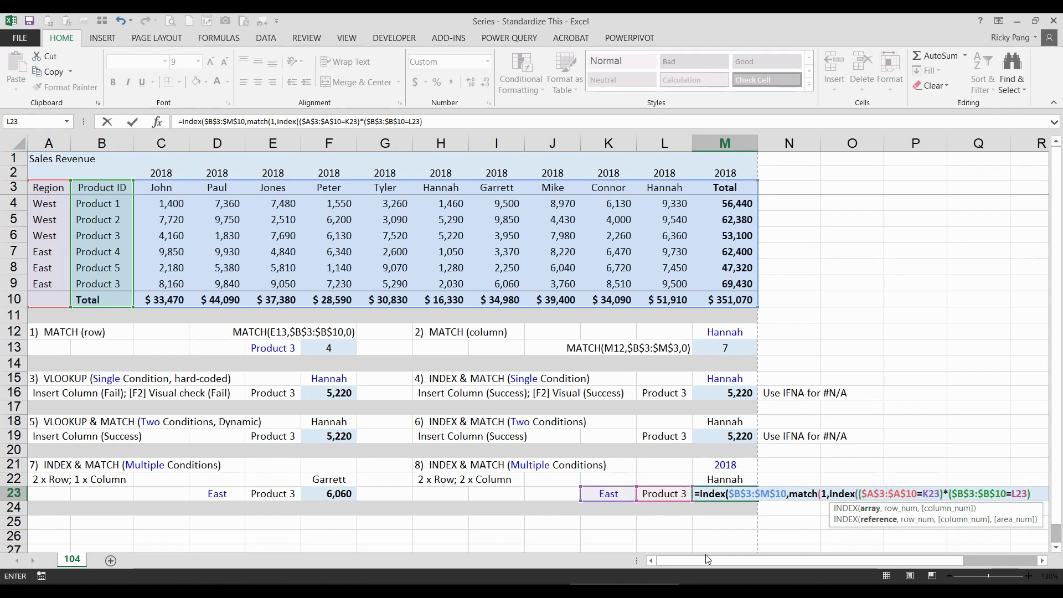
# Step: Close the nested INDEX in M23 with row number 0 and the row MATCH with exact match type 0
pyautogui.write(',')
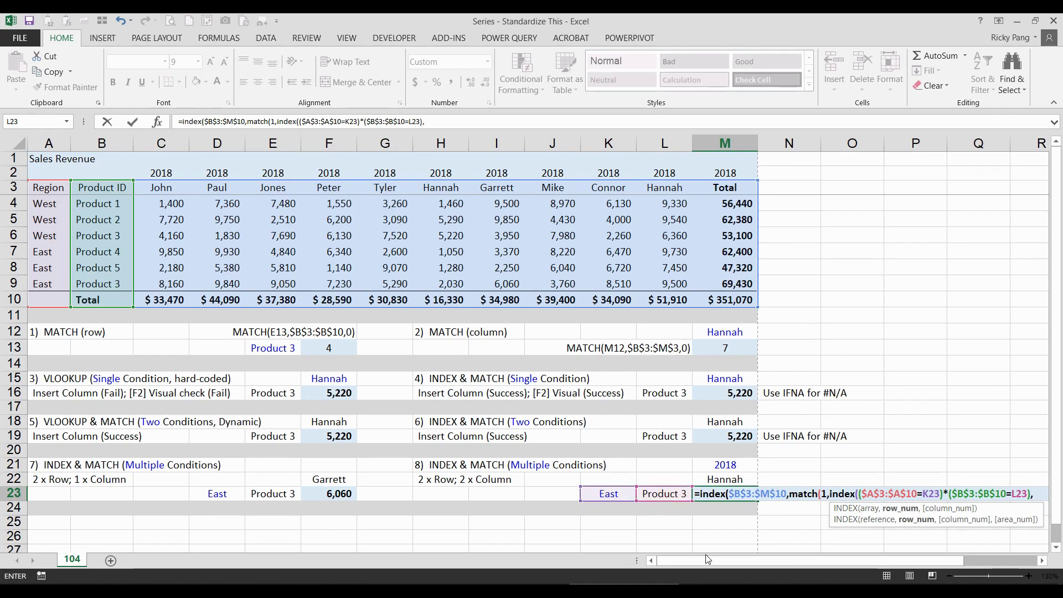
pyautogui.write('0')
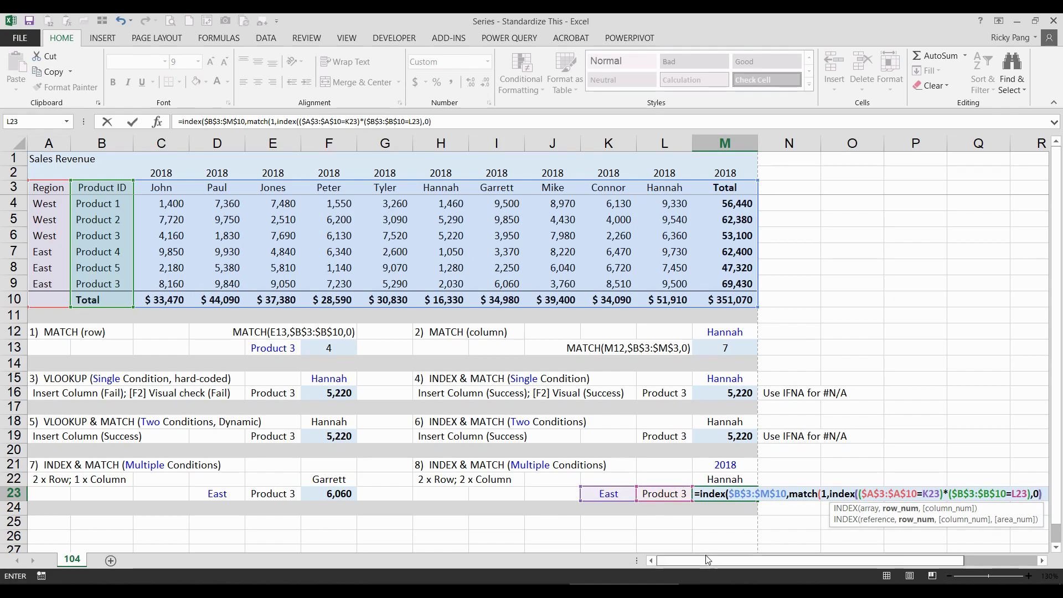
pyautogui.write(')')
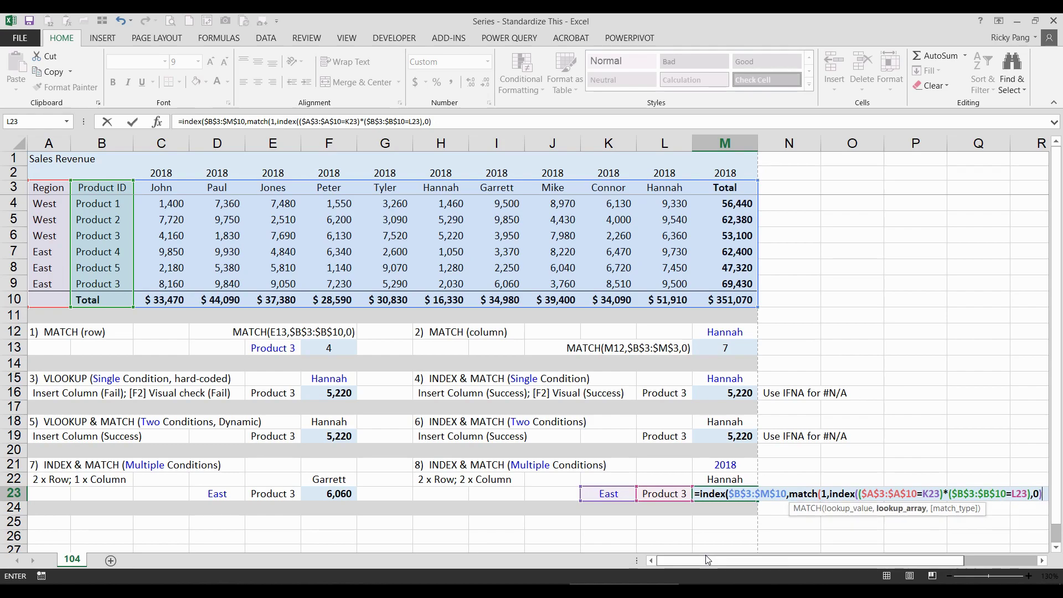
pyautogui.write(',0')
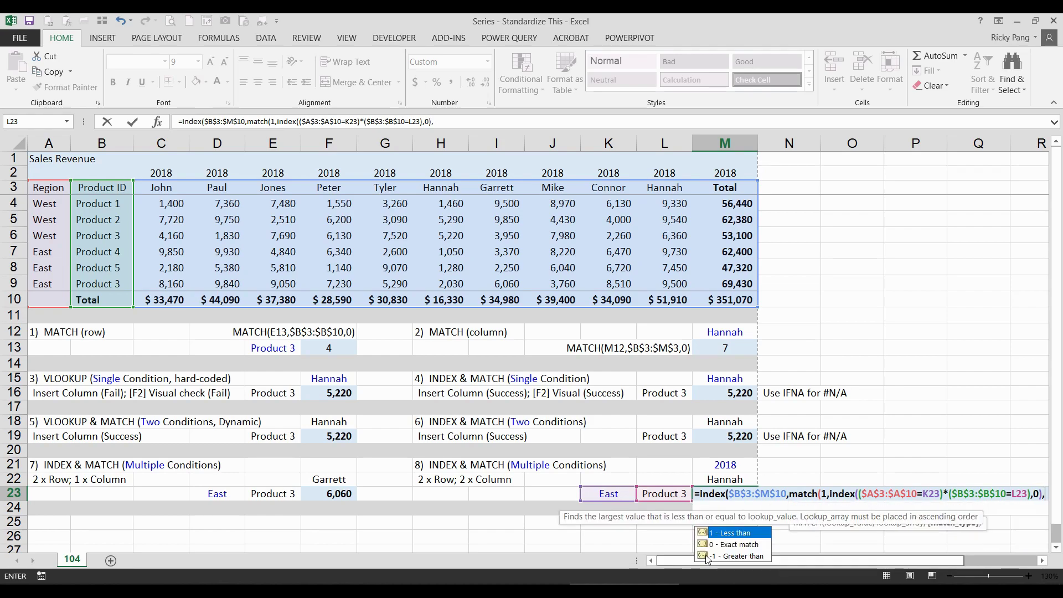
pyautogui.write(')')
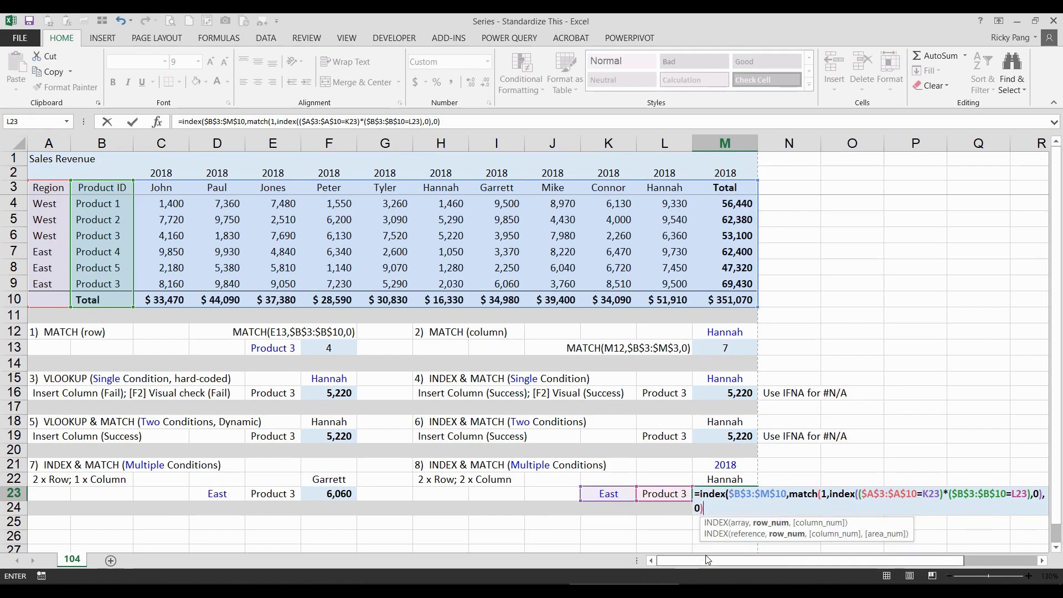
# Step: Try replacing the whole row MATCH expression in M23's formula with 7, and undo the replacement
pyautogui.moveTo(248, 122); pyautogui.dragTo(623, 168)
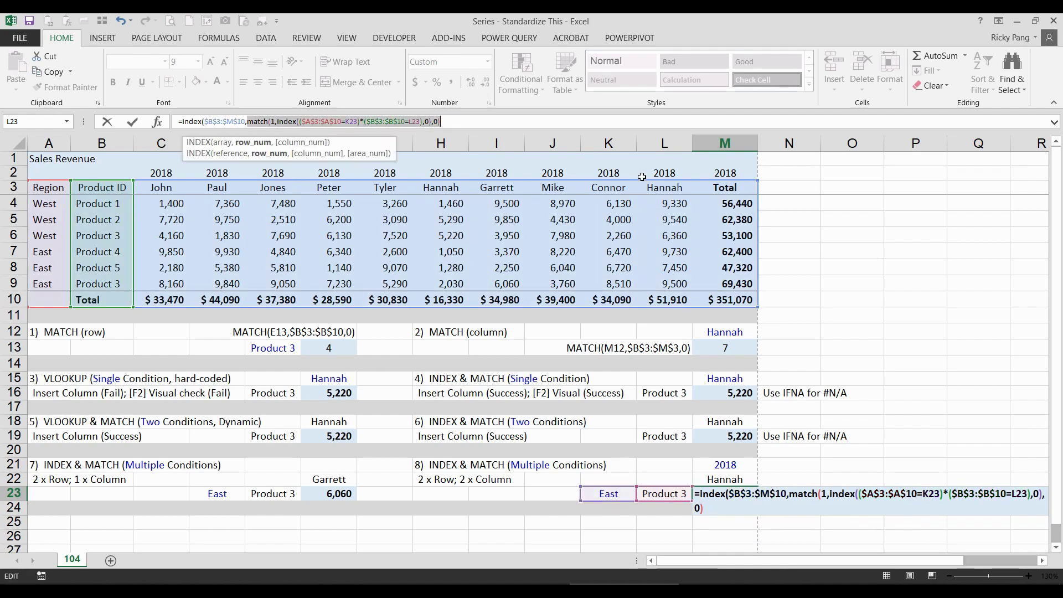
pyautogui.write('7')
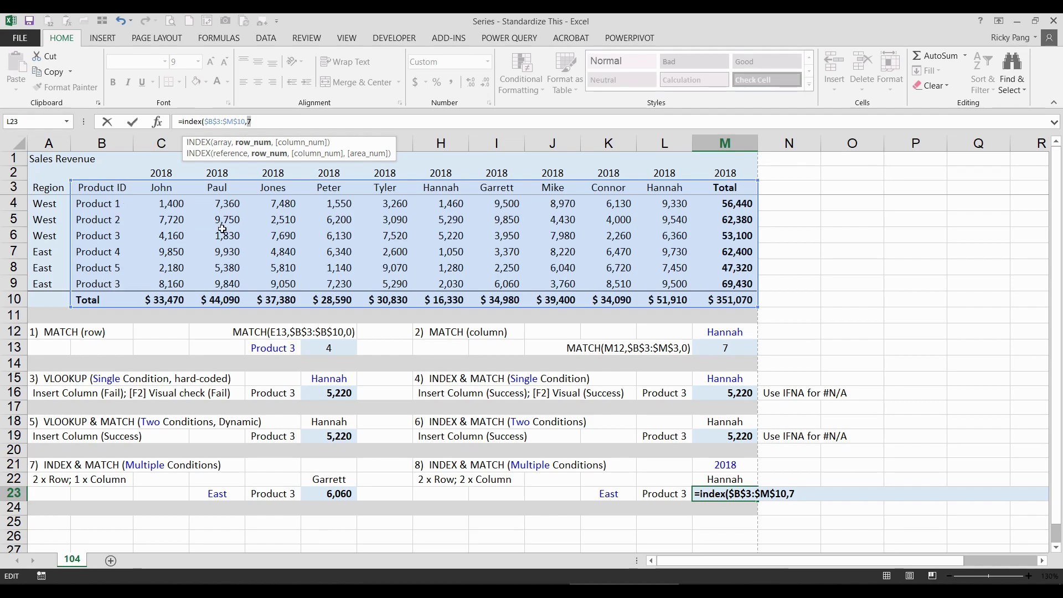
pyautogui.hotkey('ctrl', 'z')
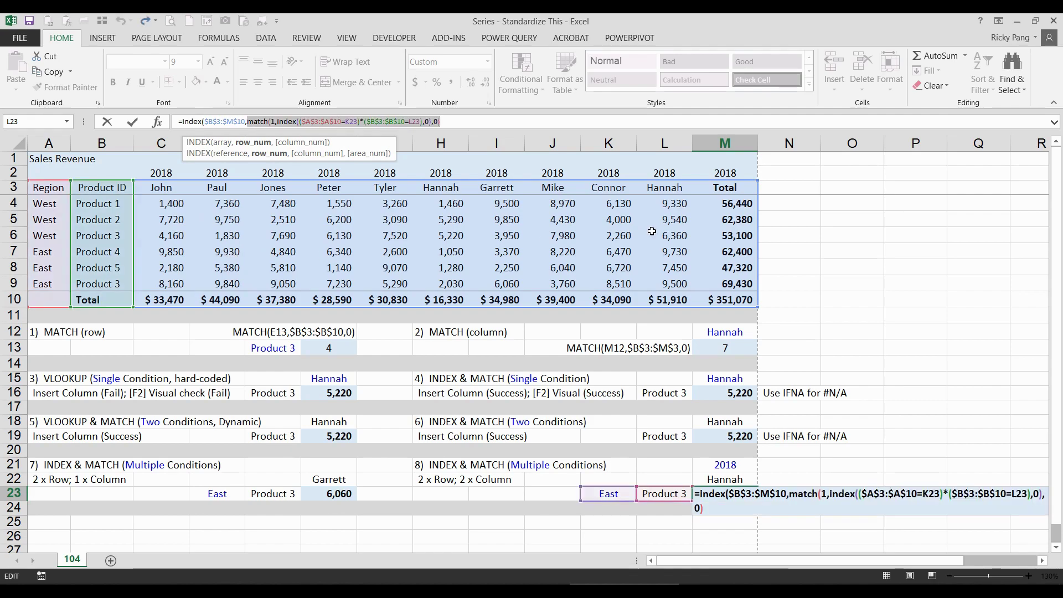
# Step: Begin the column argument of M23's formula with MATCH(1,INDEX(
pyautogui.press('Right')
pyautogui.write(',')
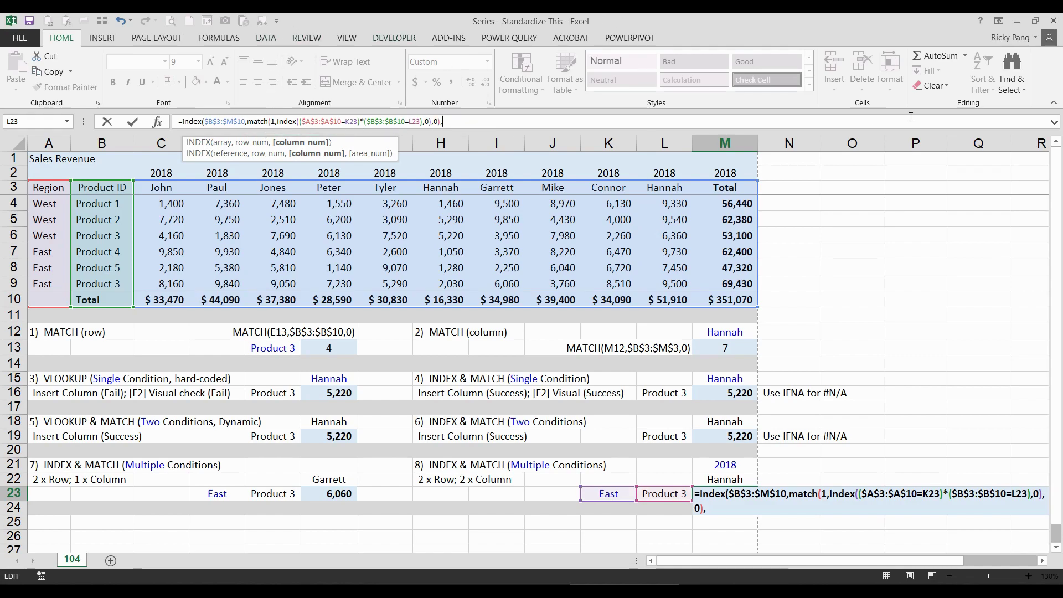
pyautogui.write('match(')
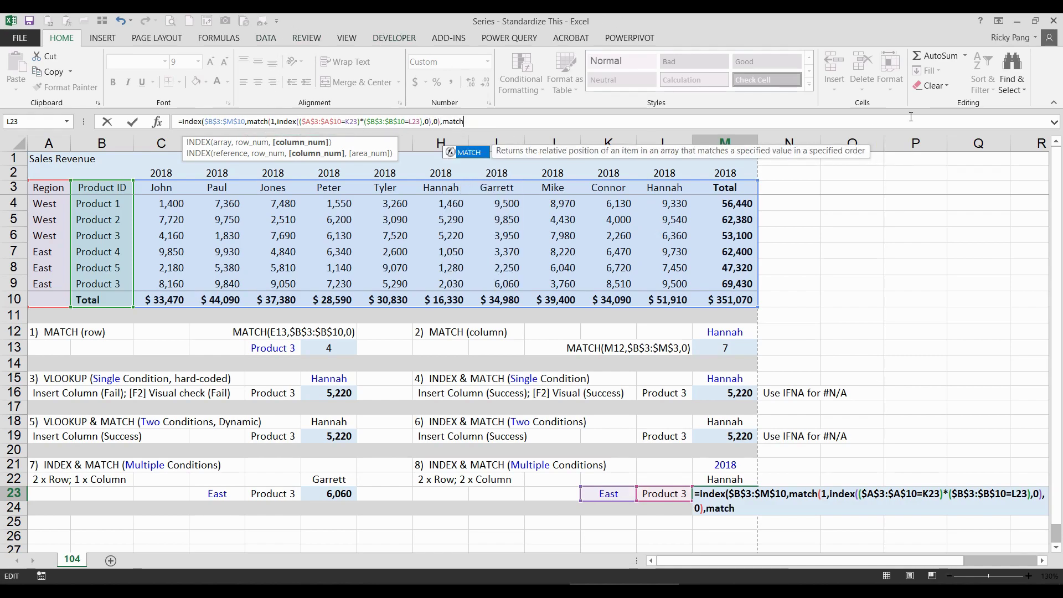
pyautogui.write('1')
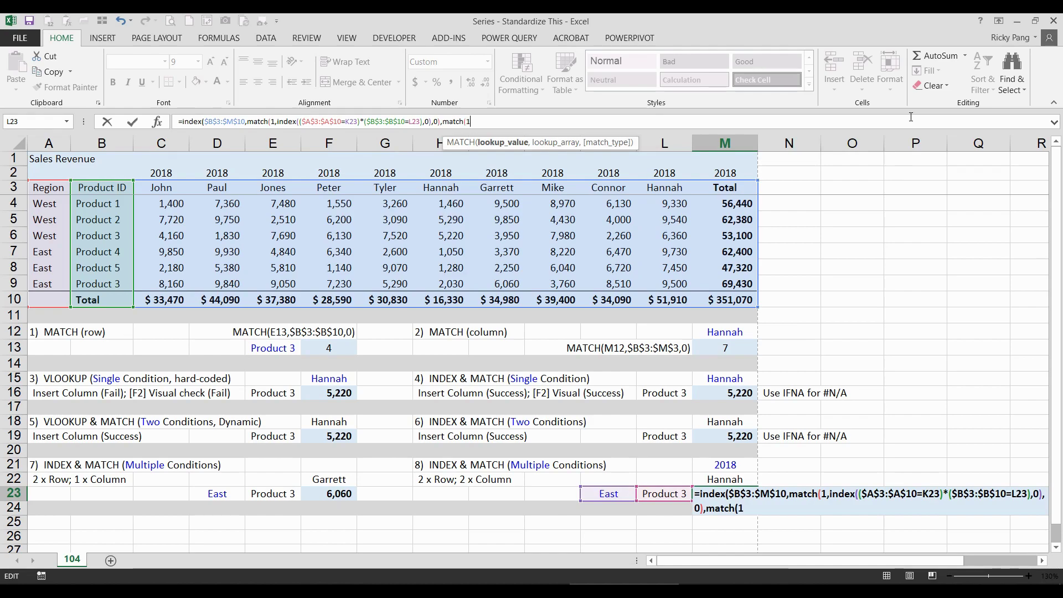
pyautogui.write(',')
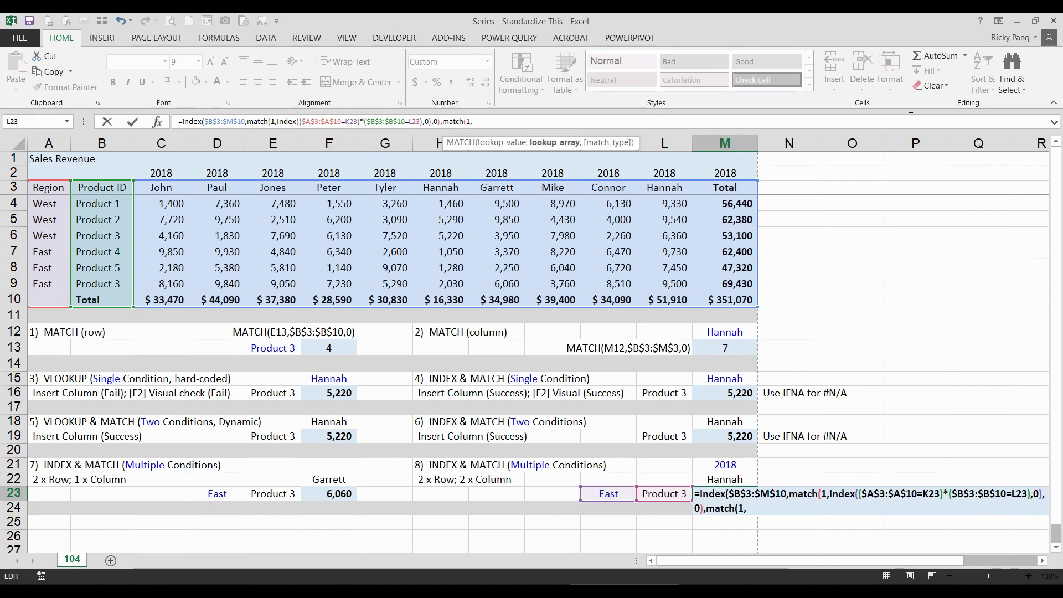
pyautogui.write('index(')
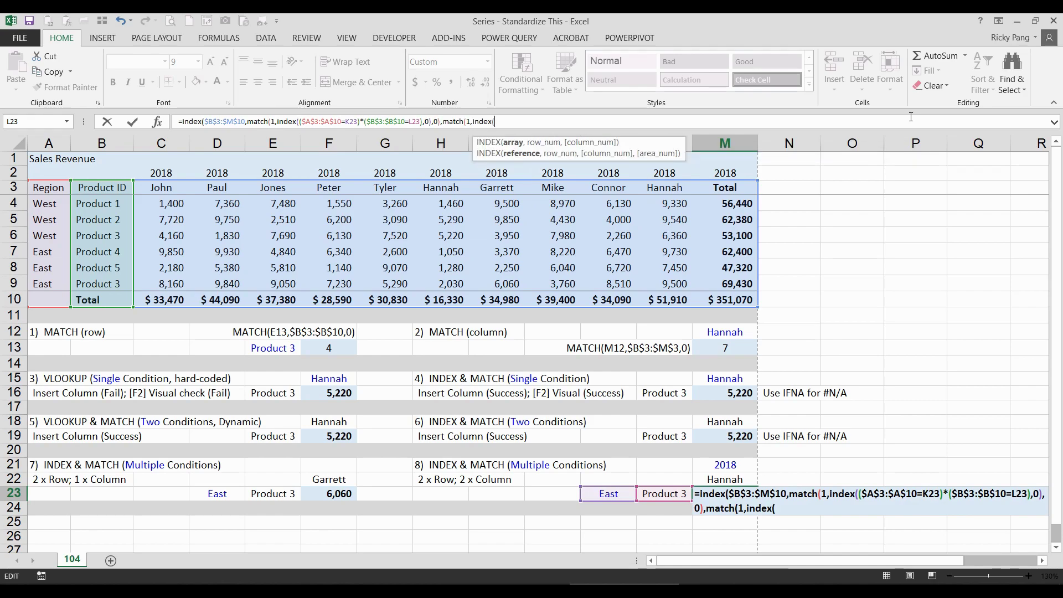
# Step: Add the year condition ($B$2:$M$2=M21) to the column MATCH and open a second condition multiplied by it
pyautogui.write('(')
pyautogui.moveTo(102, 173); pyautogui.dragTo(715, 173)
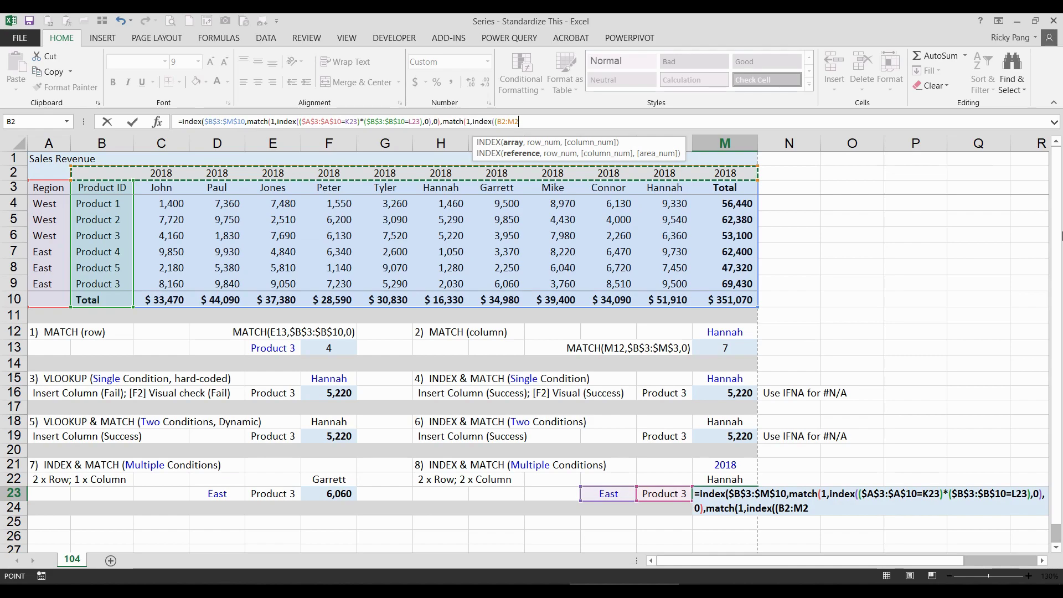
pyautogui.press('F4')
pyautogui.write('=')
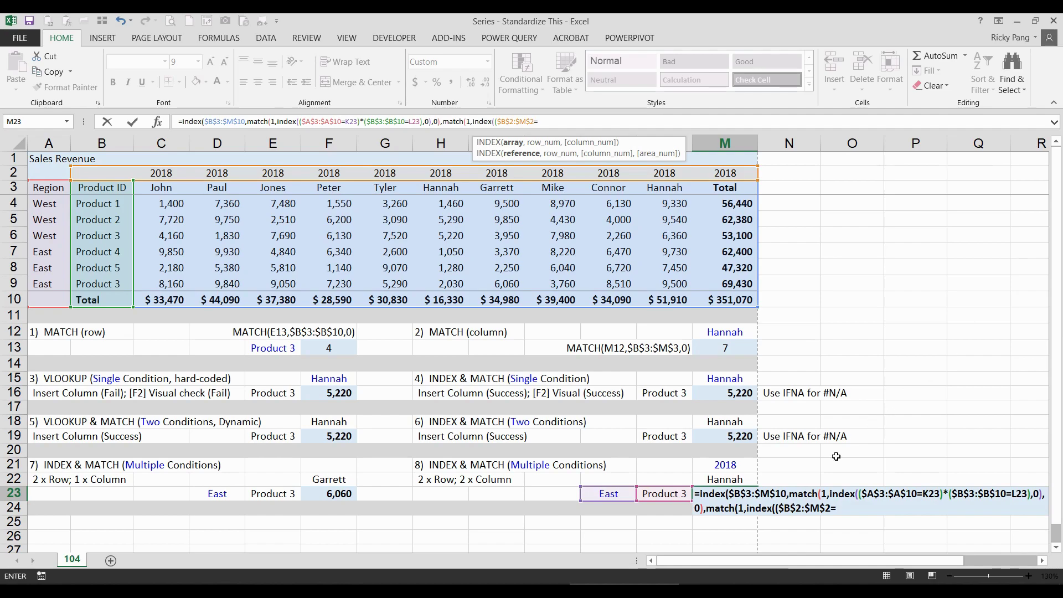
pyautogui.click(751, 464)
pyautogui.write(')*(')
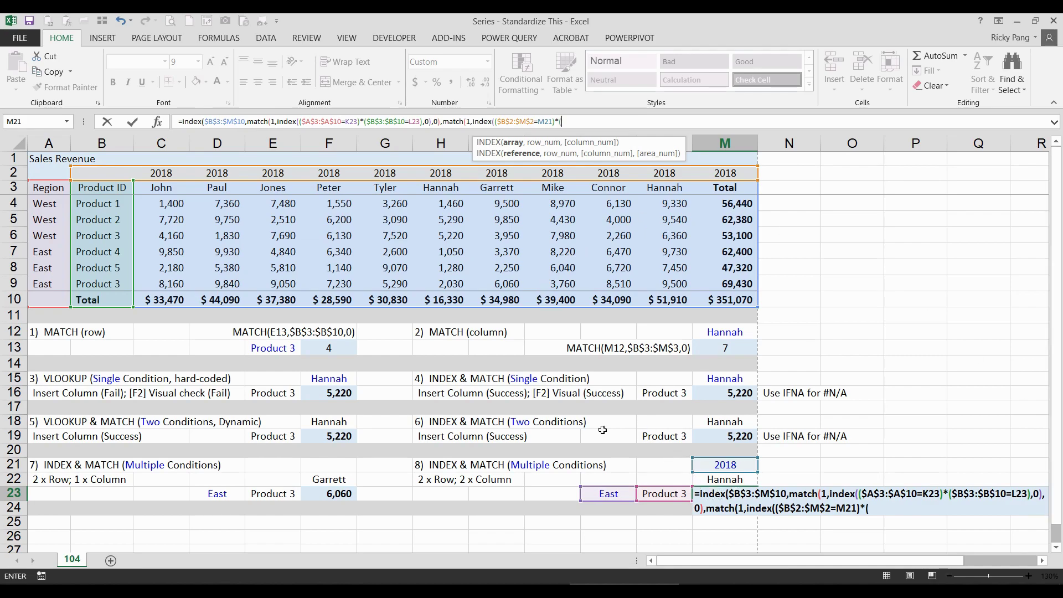
# Step: Complete the second column condition in M23 as ($B$3:$M$3=M22), matching the salesperson header row
pyautogui.moveTo(91, 187); pyautogui.dragTo(736, 189)
pyautogui.press('F4')
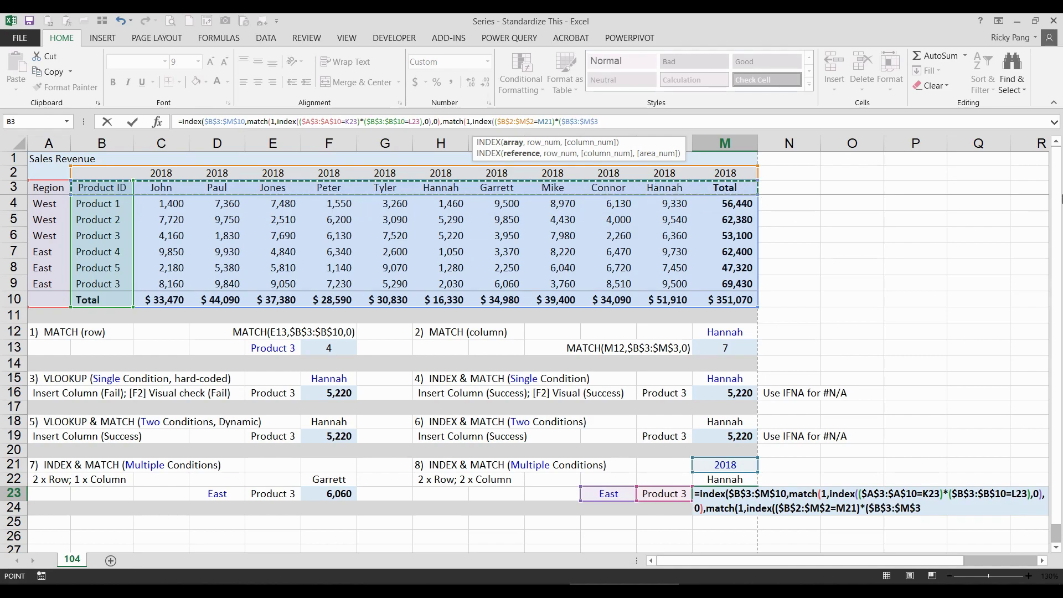
pyautogui.write('=')
pyautogui.press('Up')
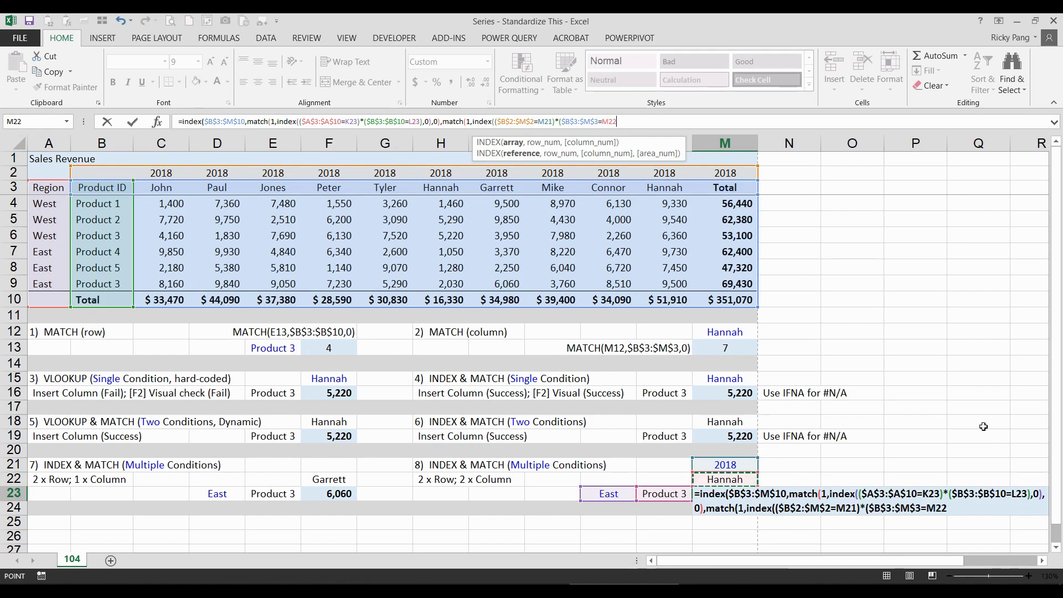
pyautogui.write('),')
# Step: Finish M23's formula with 0 for the nested INDEX and exact match type 0 for the column MATCH, and enter it
pyautogui.write('0')
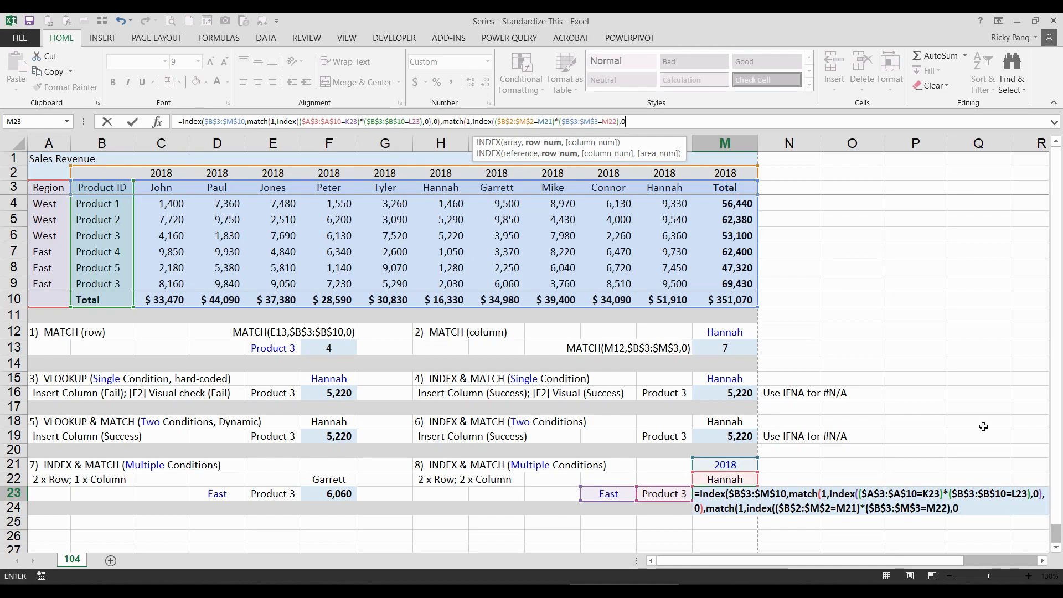
pyautogui.write(')')
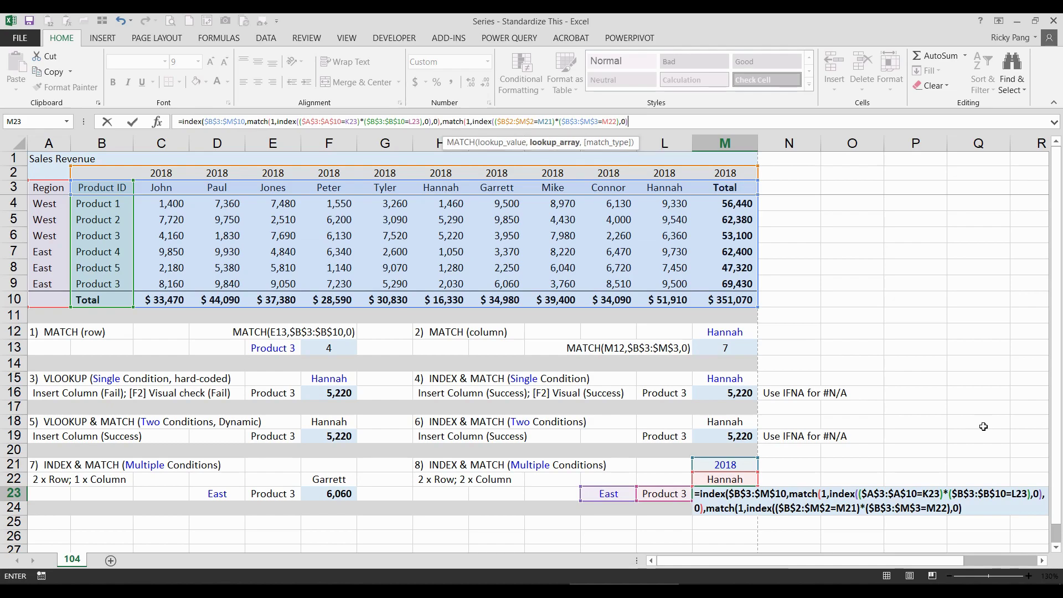
pyautogui.write(',')
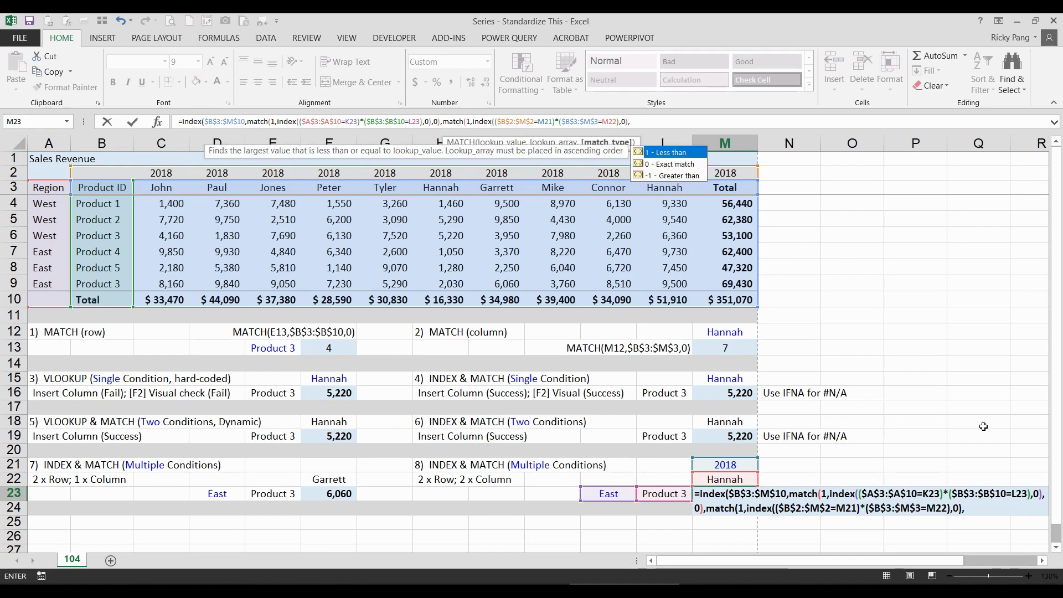
pyautogui.write('0)')
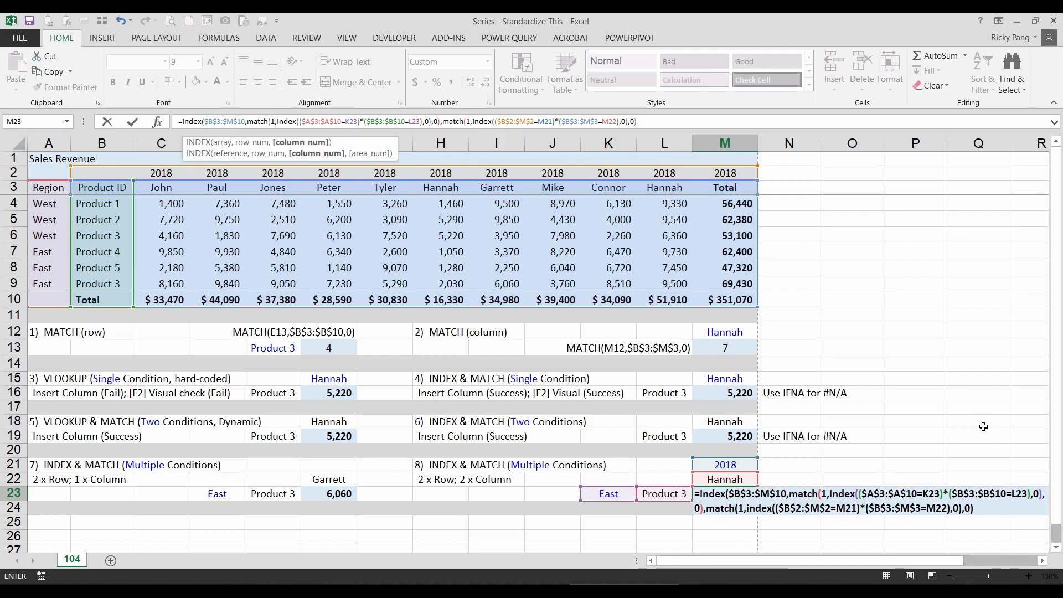
pyautogui.write(')')
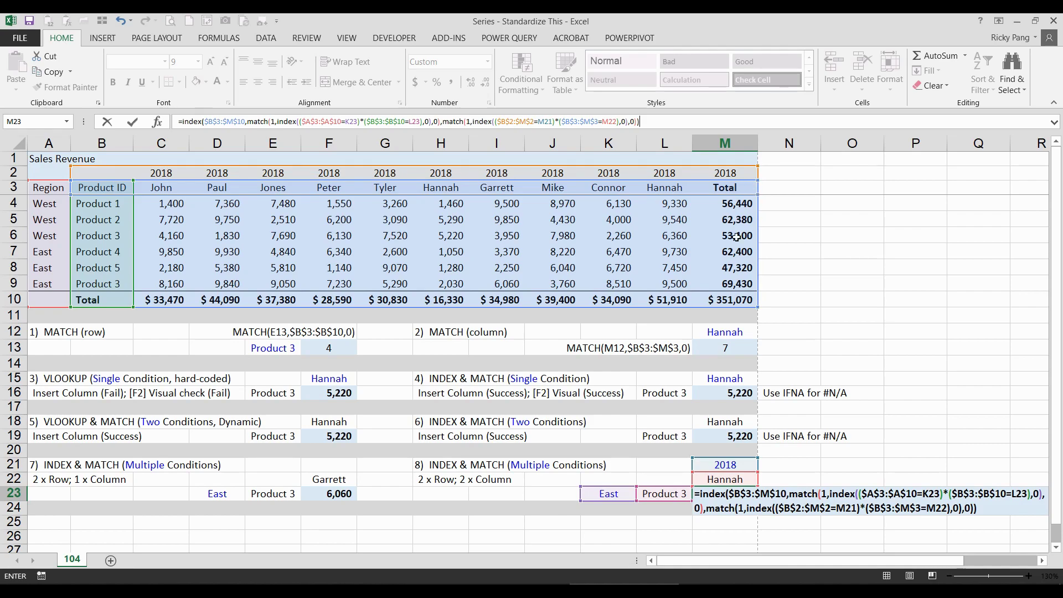
pyautogui.press('Return')
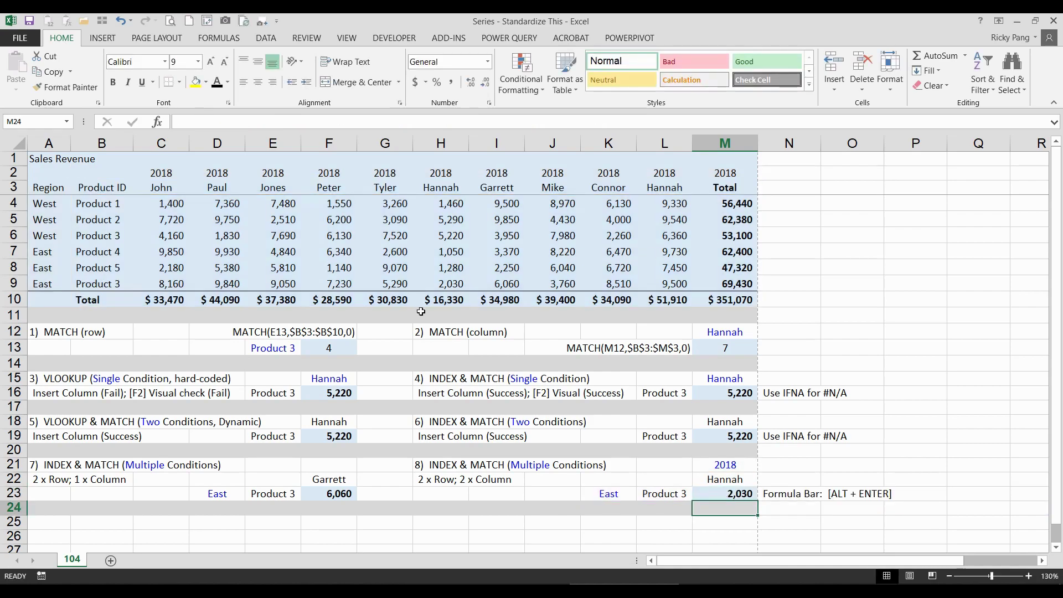
# Step: Check M23's result against the East, Product 3 row of the table, from A9 across to H9
pyautogui.click(51, 285)
pyautogui.moveTo(76, 284); pyautogui.dragTo(83, 285)
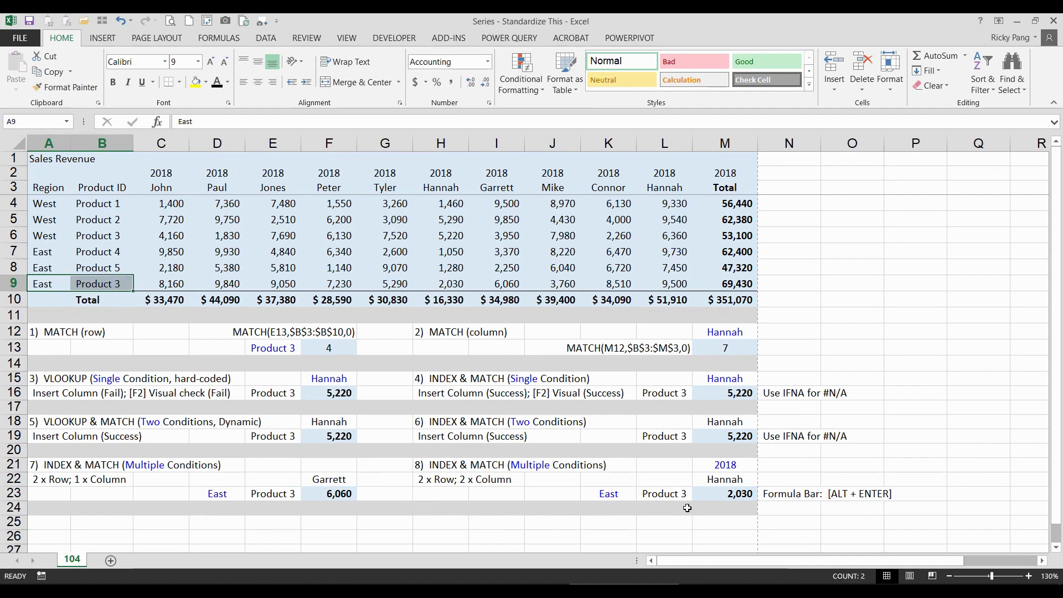
pyautogui.moveTo(54, 282); pyautogui.dragTo(432, 285)
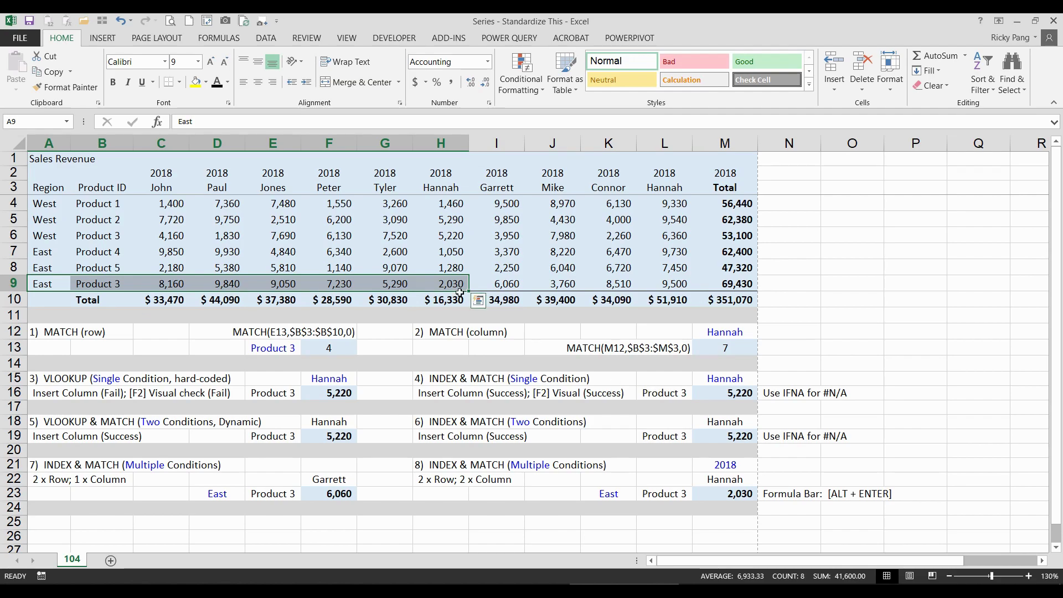
pyautogui.click(701, 494)
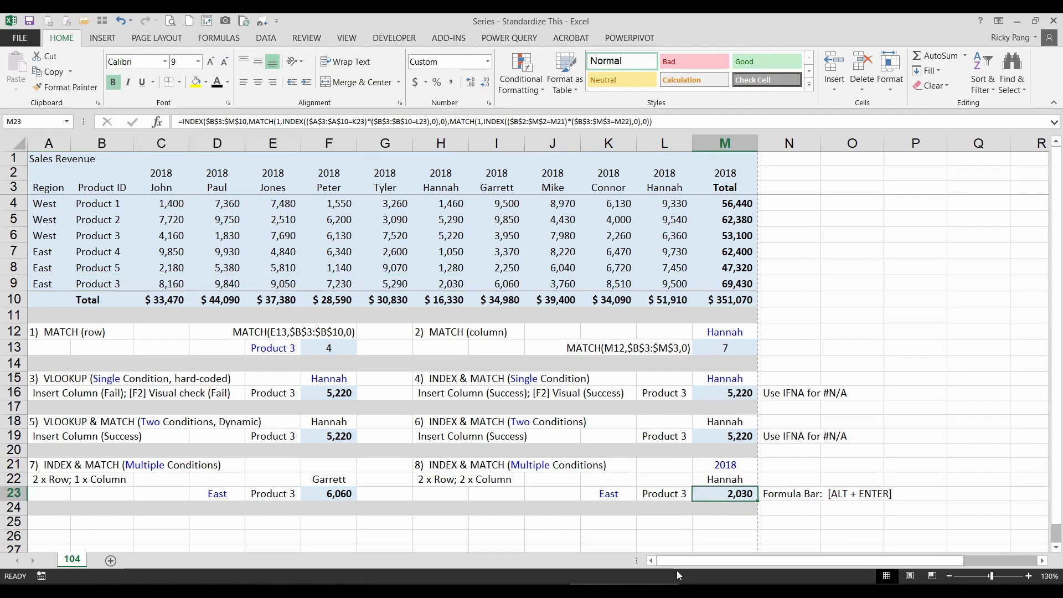
# Step: Change the year heading in L2 to 2019
pyautogui.click(665, 175)
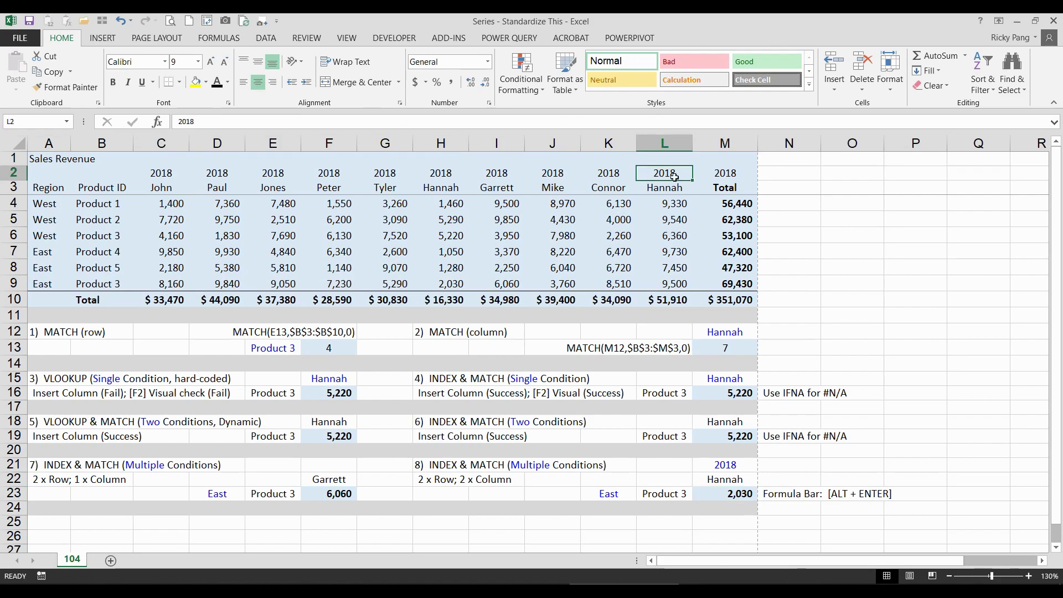
pyautogui.press('F2')
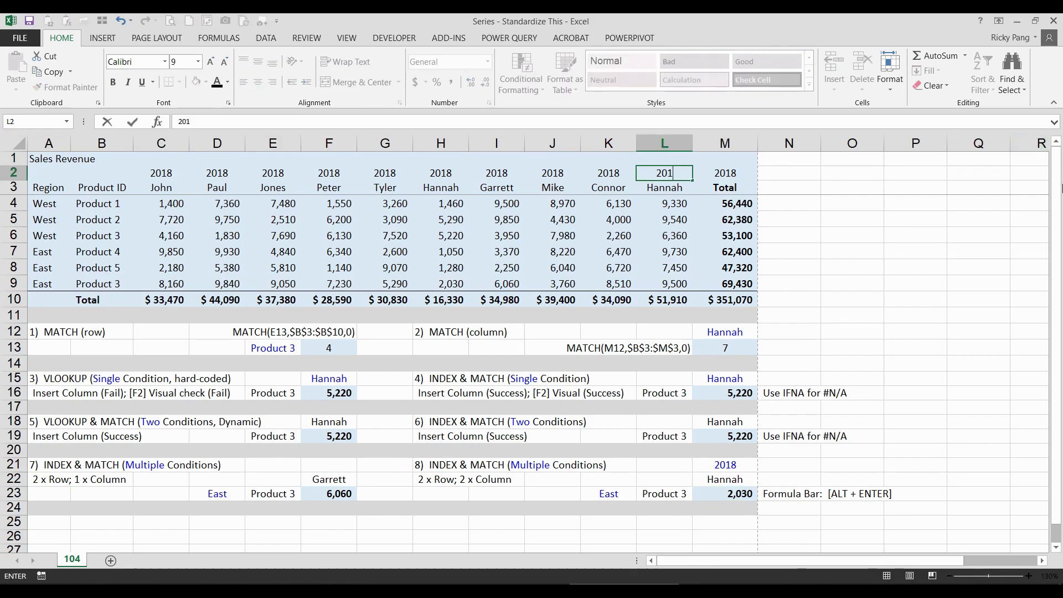
pyautogui.press('BackSpace')
pyautogui.write('9')
pyautogui.press('Return')
# Step: Set the year condition in M21 to 2019 and check M23's result against L9
pyautogui.click(725, 465)
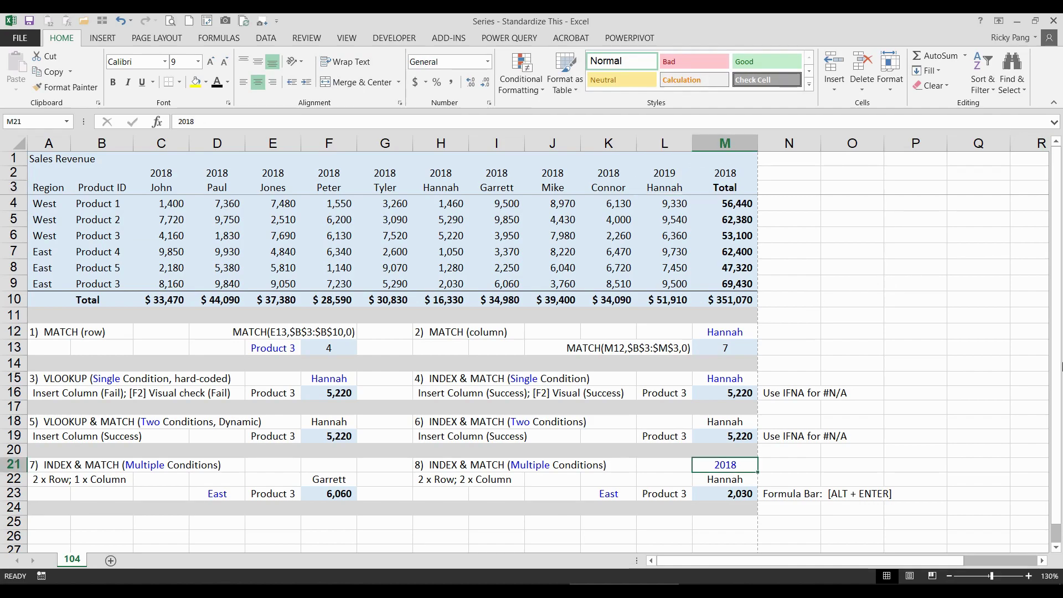
pyautogui.press('F2')
pyautogui.press('BackSpace')
pyautogui.write('9')
pyautogui.press('Return')
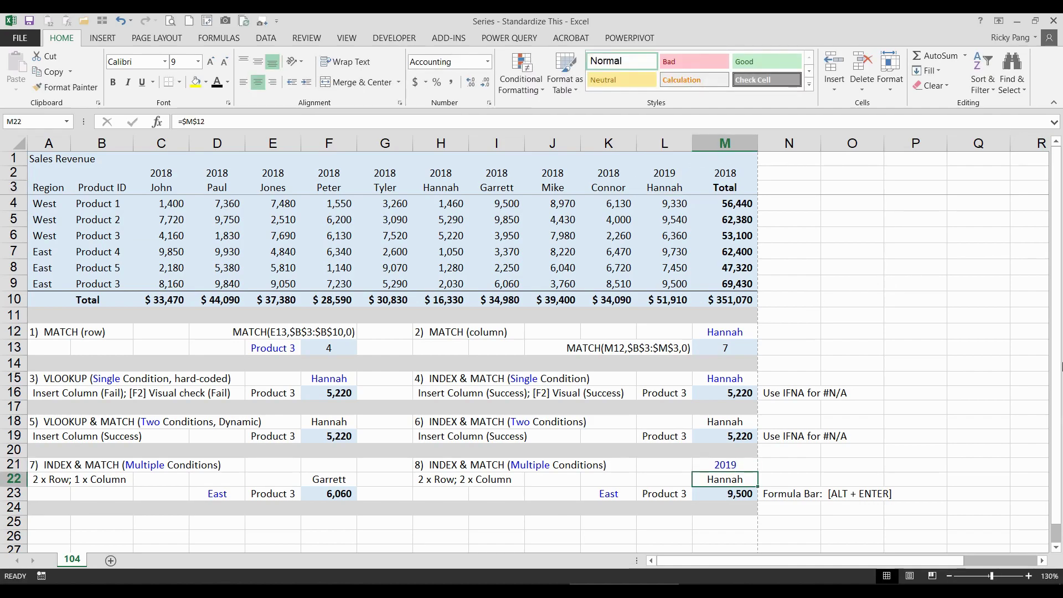
pyautogui.click(675, 281)
# Step: Change the salesperson condition in M22 to the name that heads column K
pyautogui.click(740, 475)
pyautogui.write('Connor')
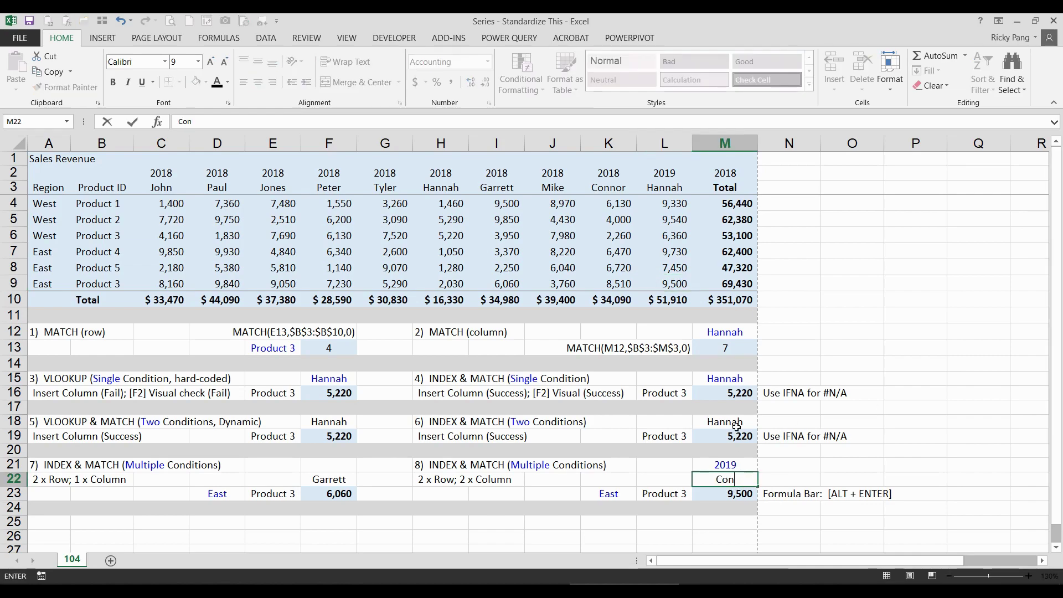
pyautogui.press('Return')
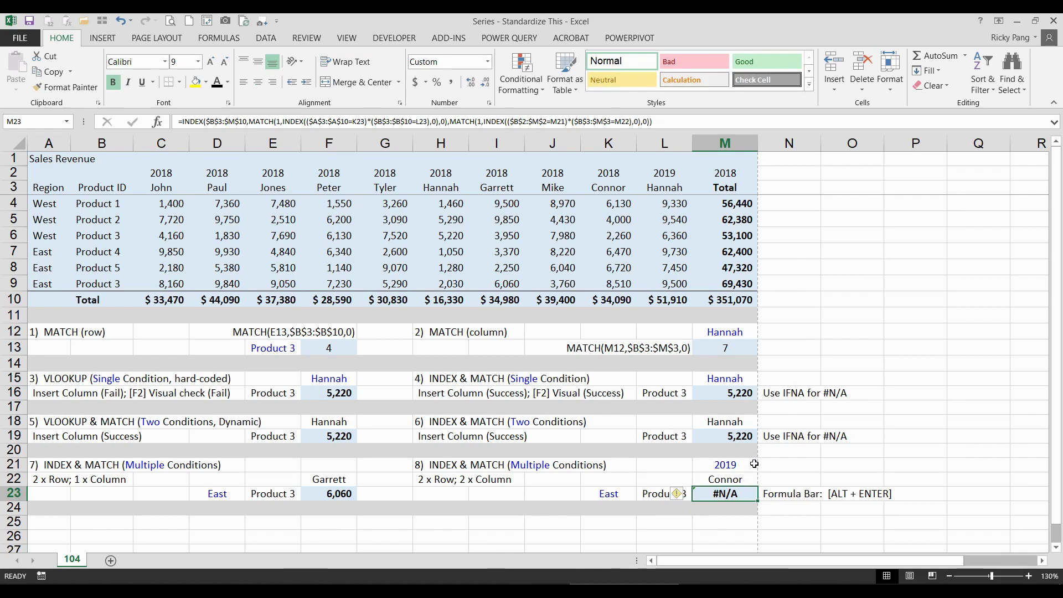
# Step: Change the year heading in K2 to 2019
pyautogui.click(622, 173)
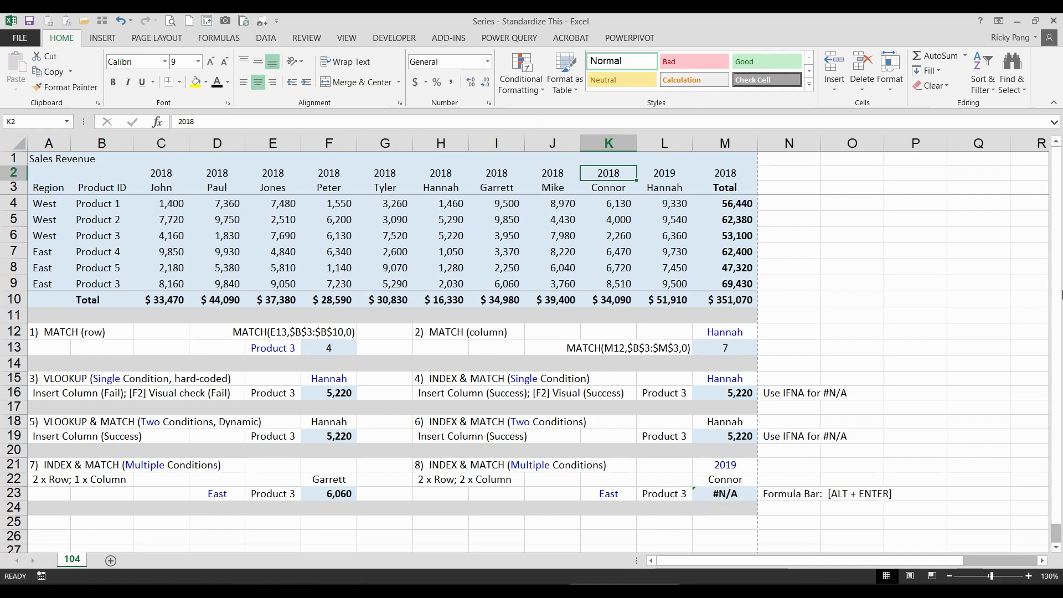
pyautogui.write('2019')
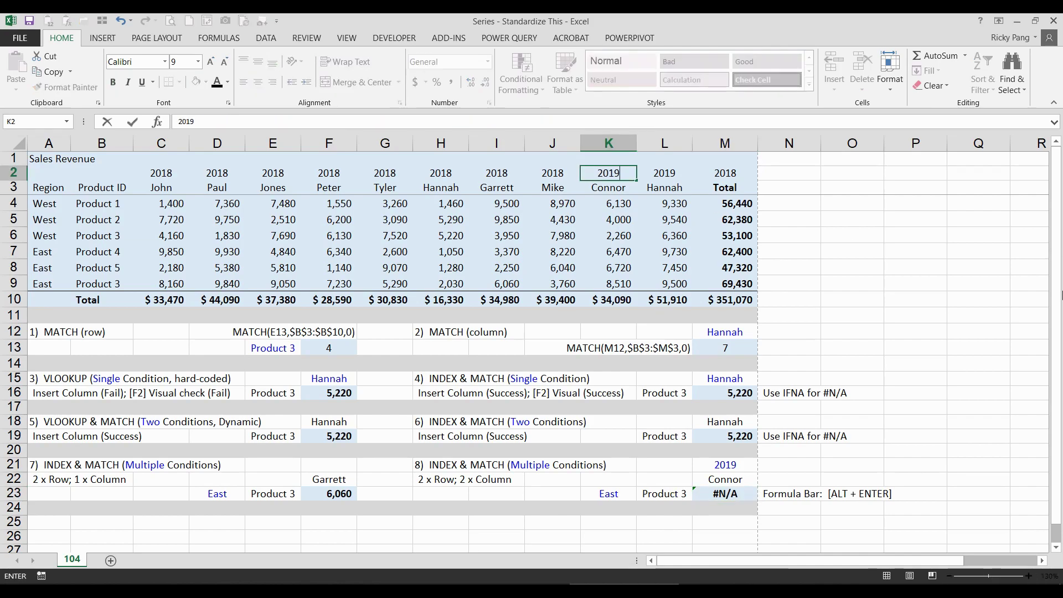
pyautogui.press('Return')
# Step: Check M23's result against K9 and the year and salesperson headings in K2:K3
pyautogui.click(627, 288)
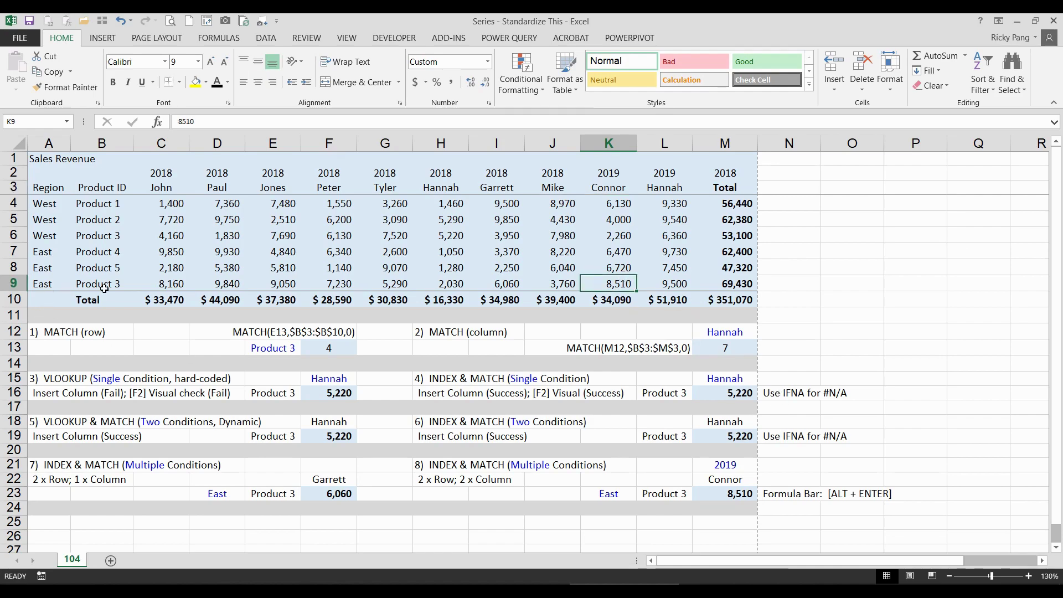
pyautogui.click(599, 176)
pyautogui.moveTo(599, 176); pyautogui.dragTo(600, 187)
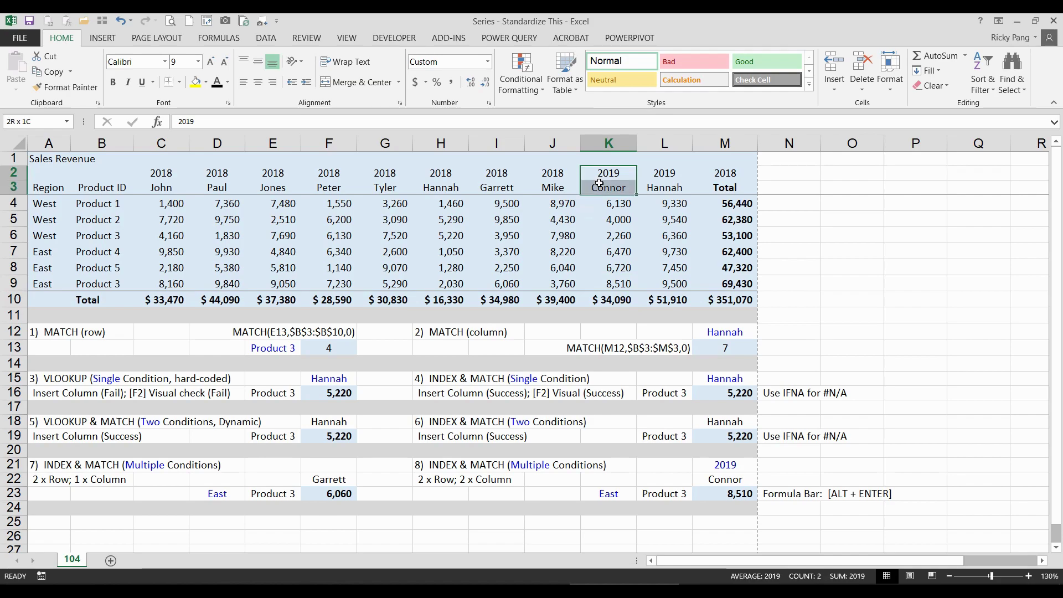
pyautogui.click(682, 514)
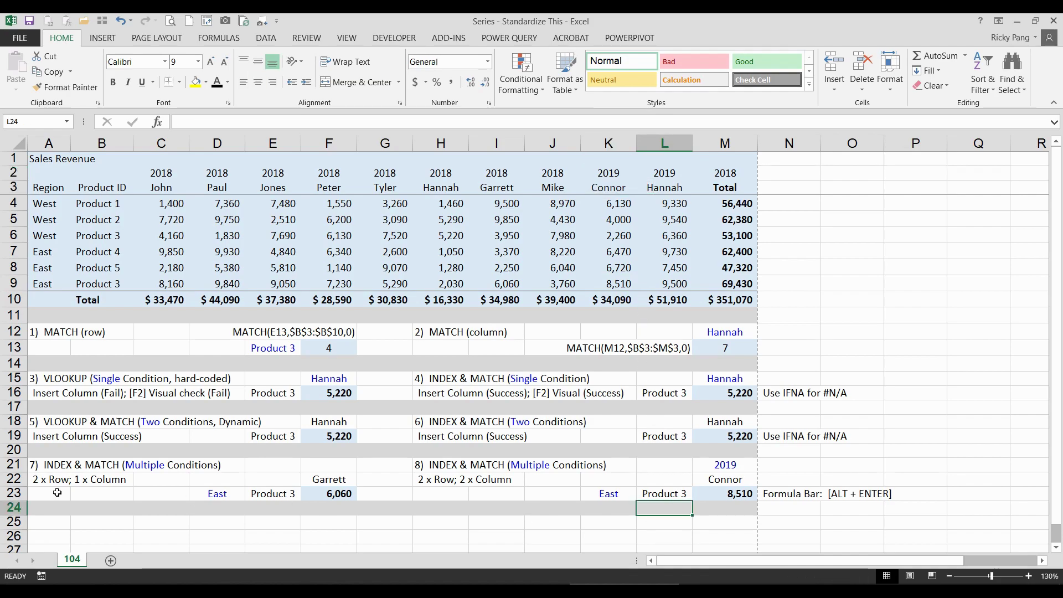
# Step: Enlarge the formula bar and insert line breaks before the row MATCH and the column MATCH in M23's formula
pyautogui.click(738, 495)
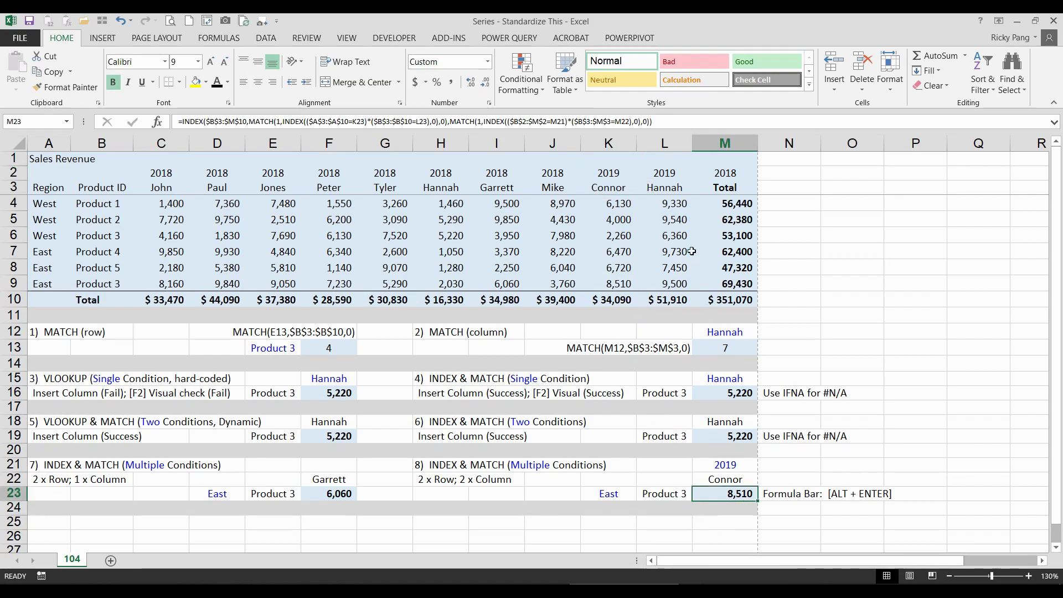
pyautogui.moveTo(675, 129); pyautogui.dragTo(676, 163)
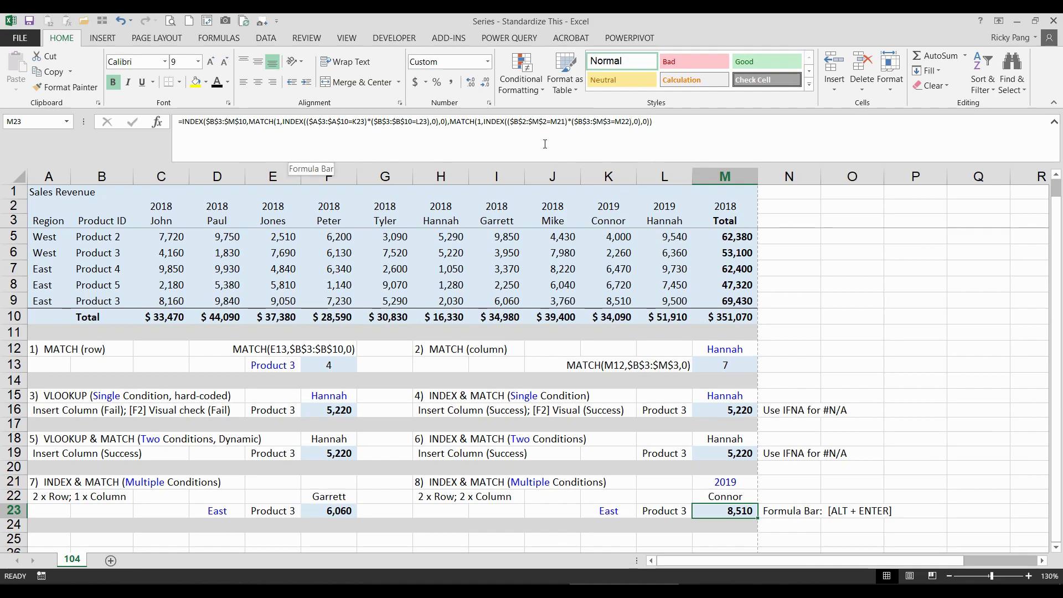
pyautogui.click(249, 121)
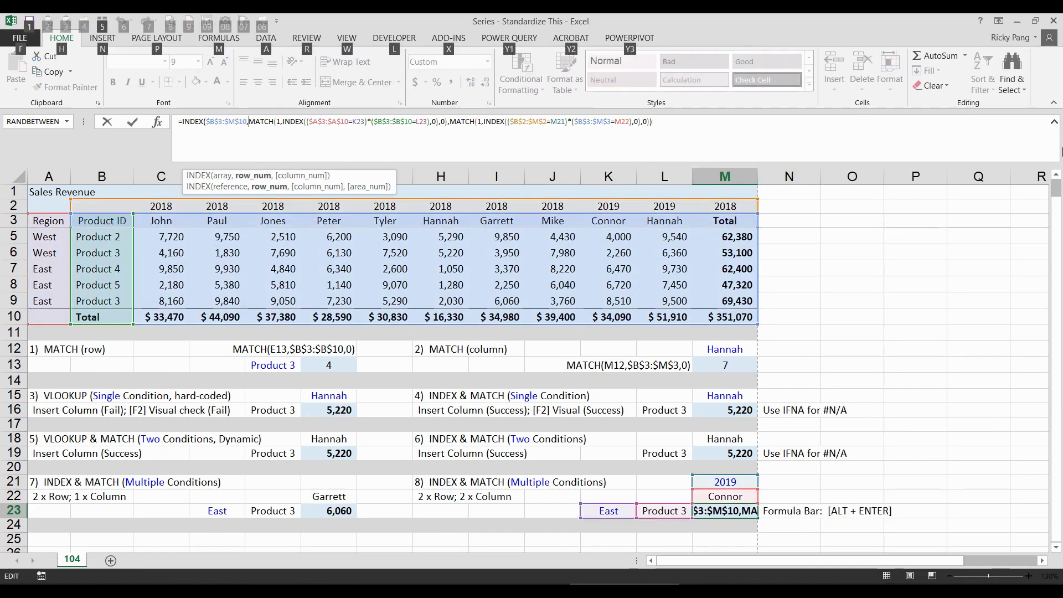
pyautogui.hotkey('alt', 'Return')
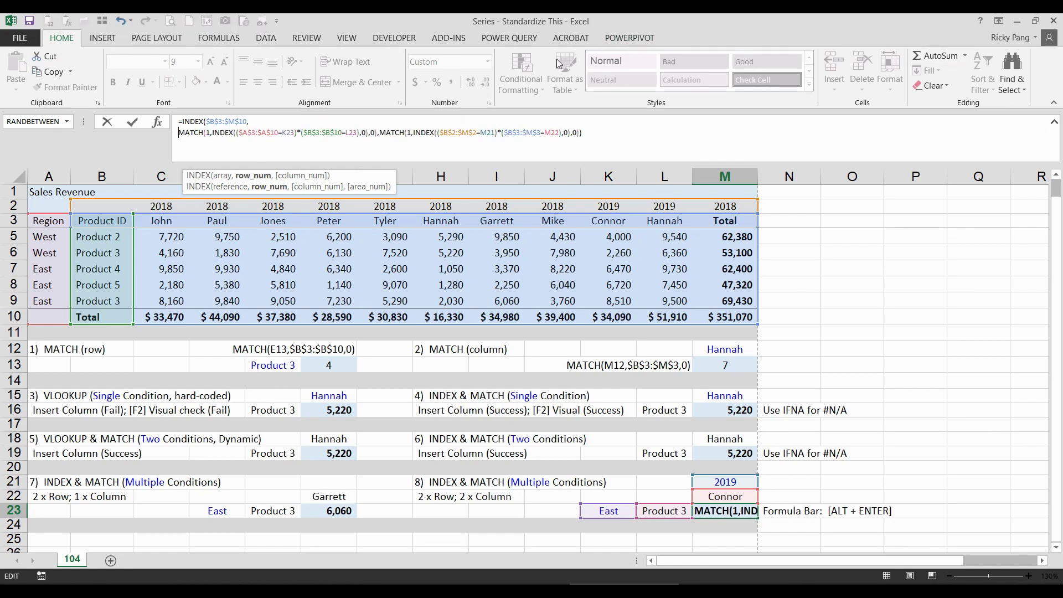
pyautogui.click(379, 133)
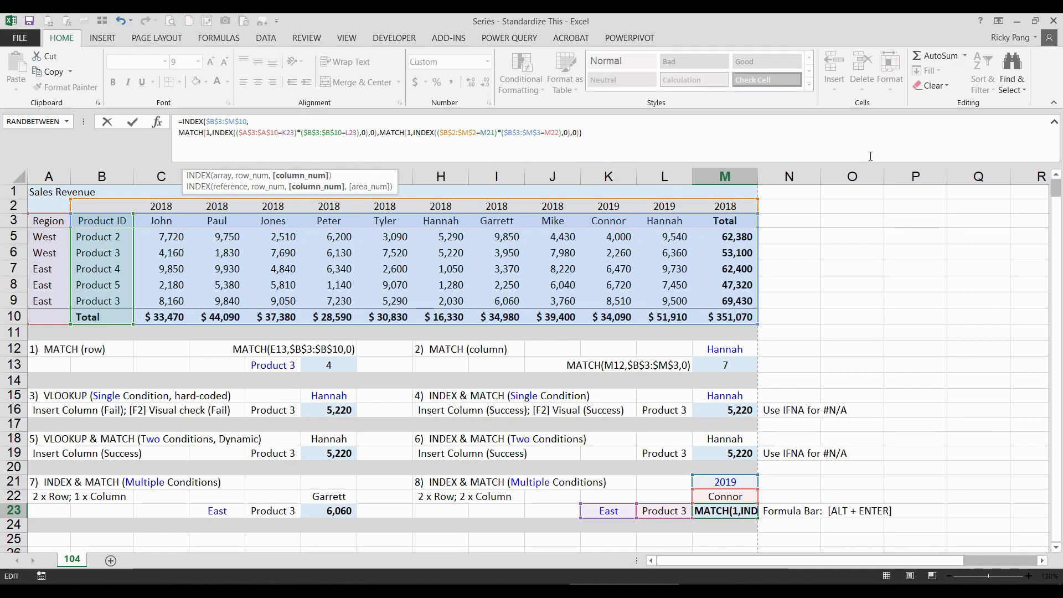
pyautogui.press('alt')
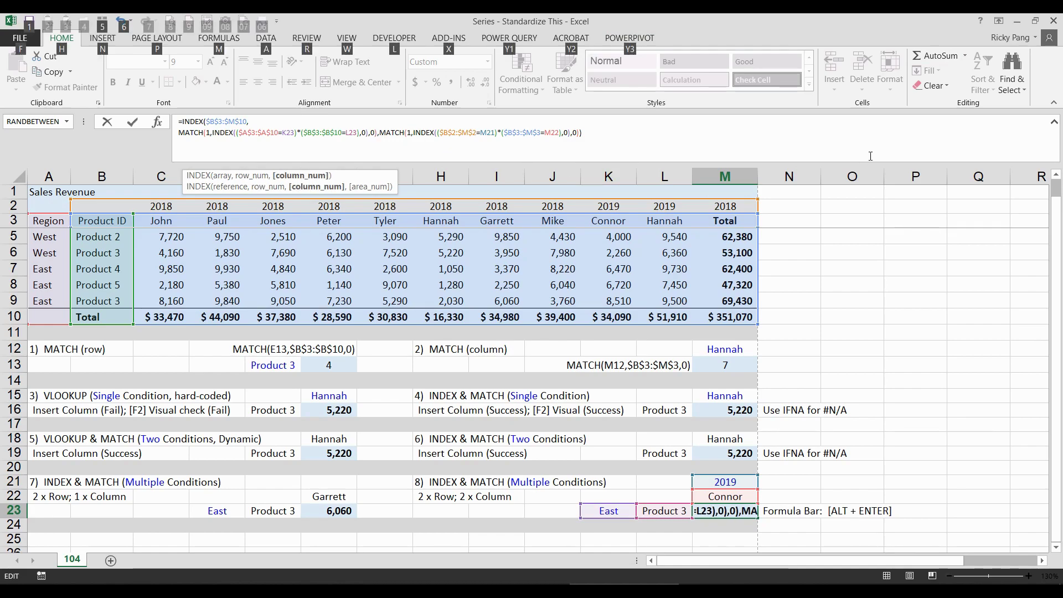
pyautogui.hotkey('alt', 'Return')
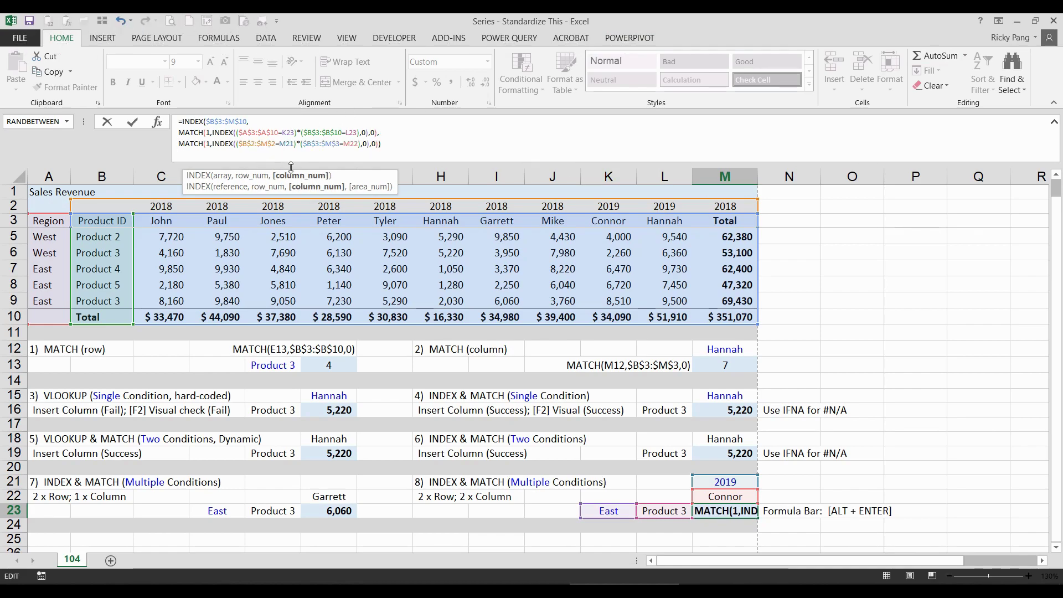
# Step: Put the outer closing parenthesis of M23's formula on its own line and enter the formula
pyautogui.click(379, 144)
pyautogui.press('alt')
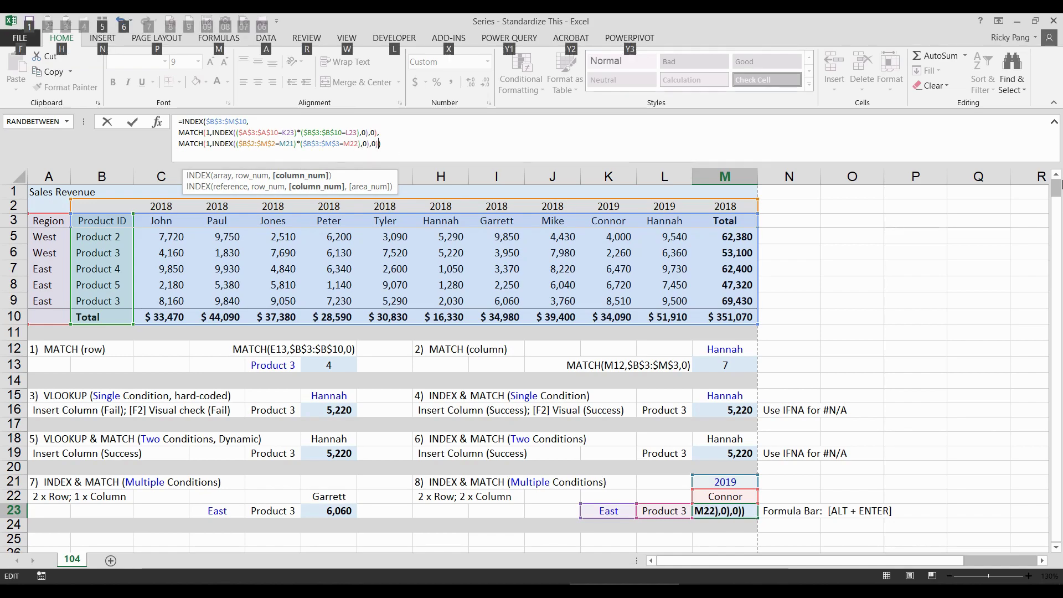
pyautogui.hotkey('alt', 'Return')
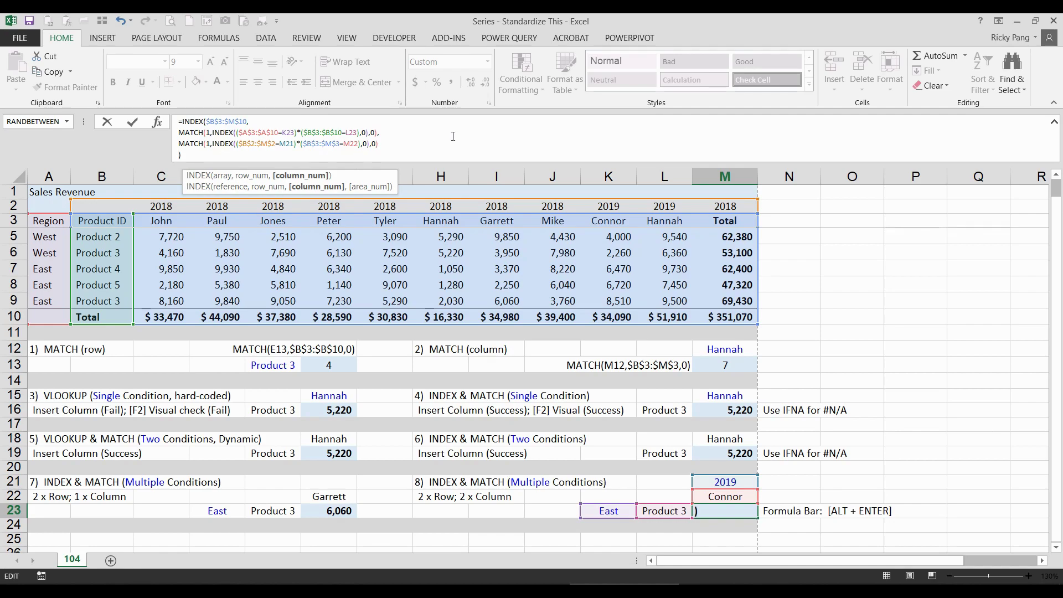
pyautogui.press('Return')
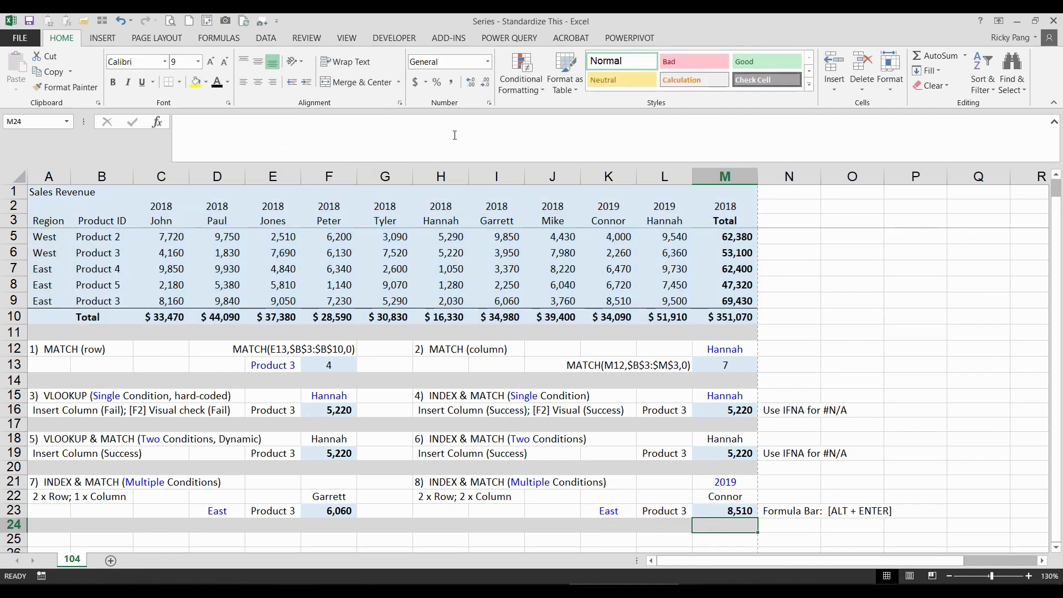
# Step: Split F23's formula with line breaks before each outer MATCH and before the final parenthesis, and enter it
pyautogui.click(326, 514)
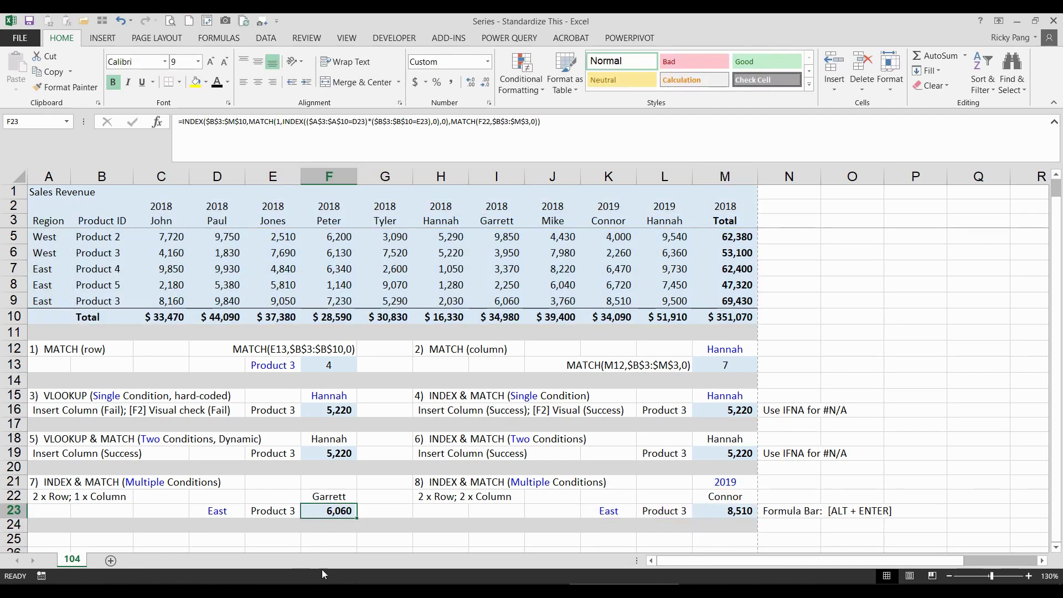
pyautogui.click(249, 122)
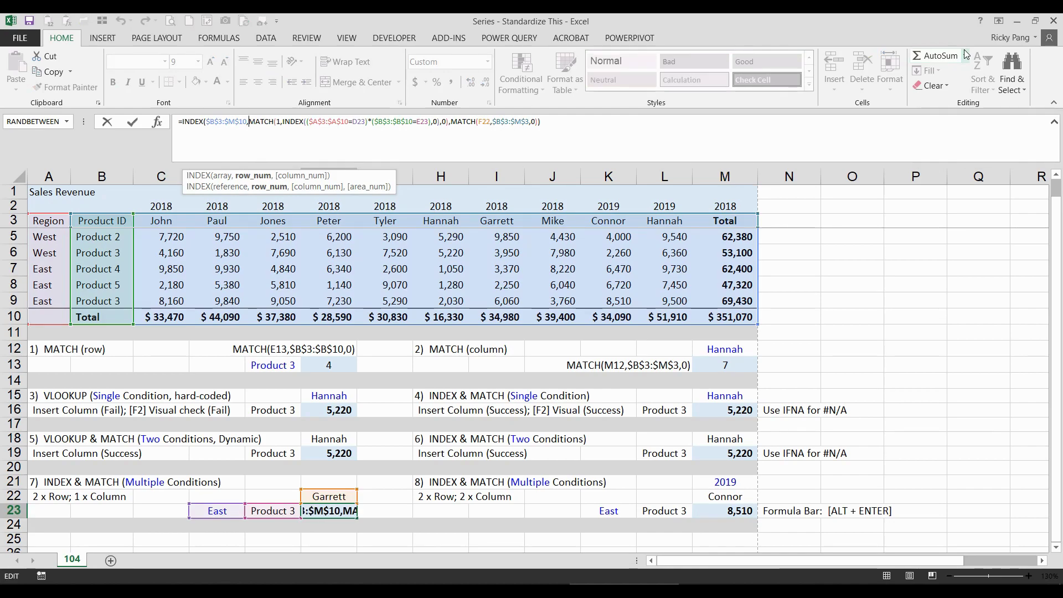
pyautogui.hotkey('alt', 'Return')
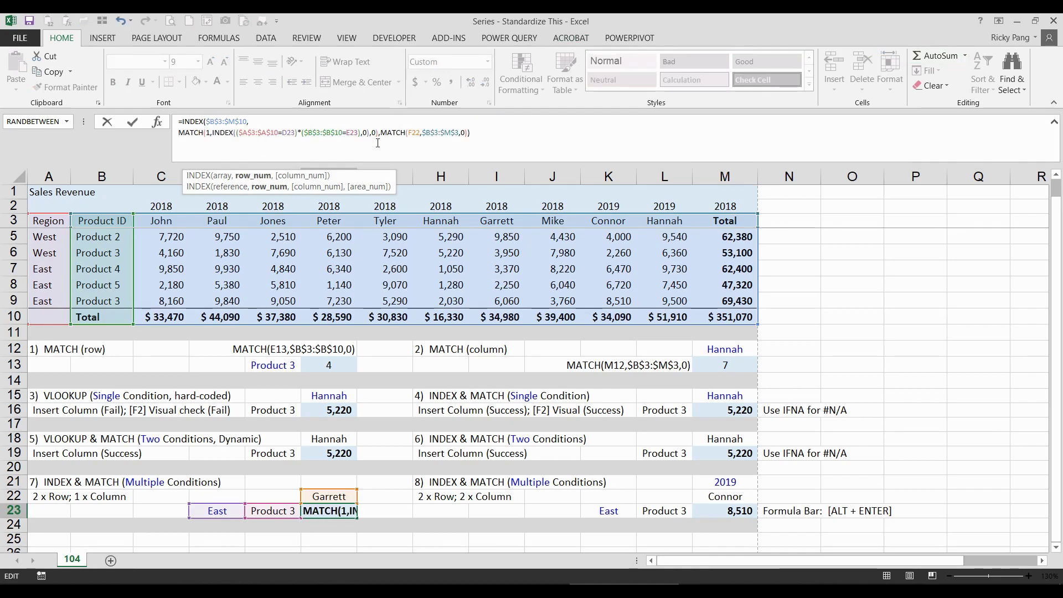
pyautogui.click(381, 133)
pyautogui.hotkey('alt', 'Return')
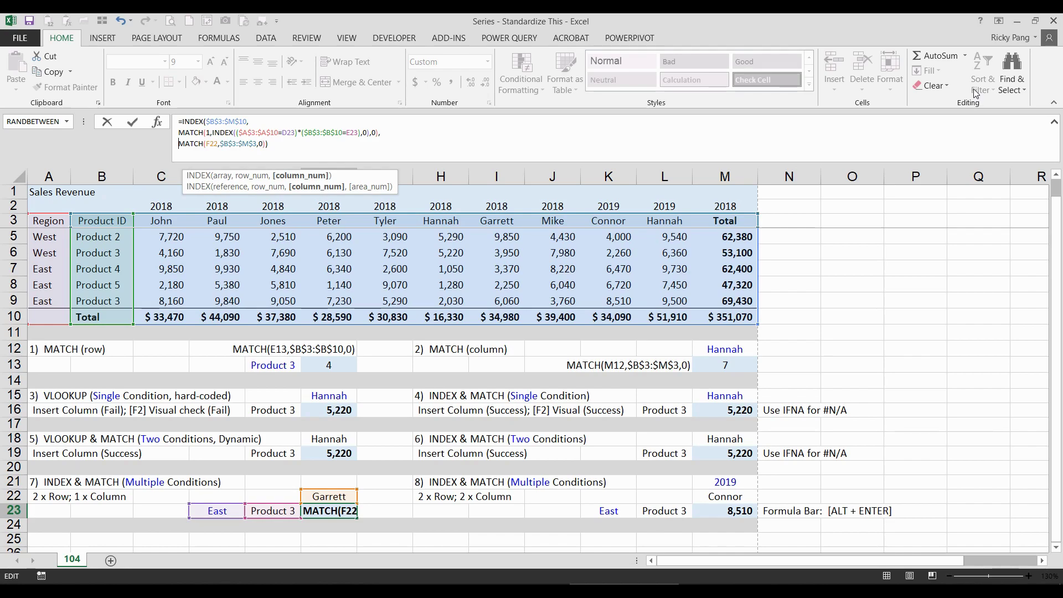
pyautogui.click(265, 145)
pyautogui.hotkey('alt', 'Return')
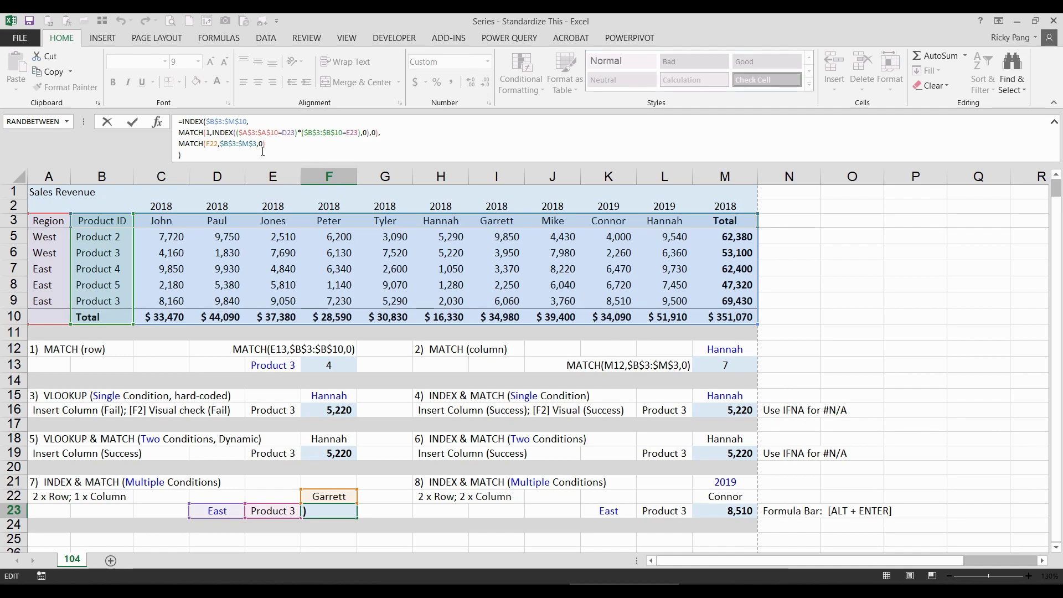
pyautogui.press('Return')
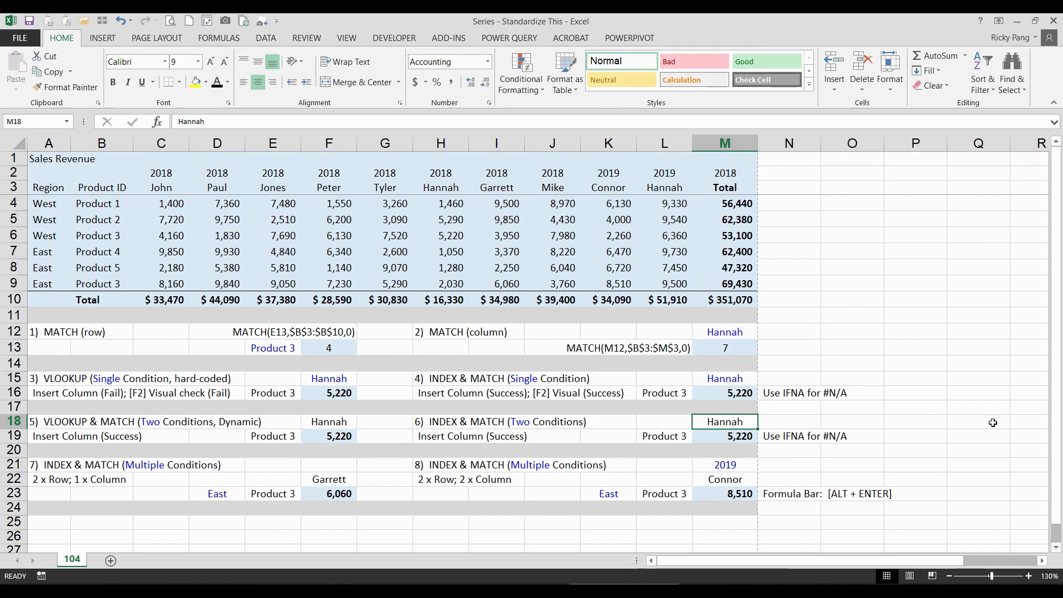
# Step: Review the references used by the INDEX & MATCH formula in M19
pyautogui.press('Down')
pyautogui.press('F2')
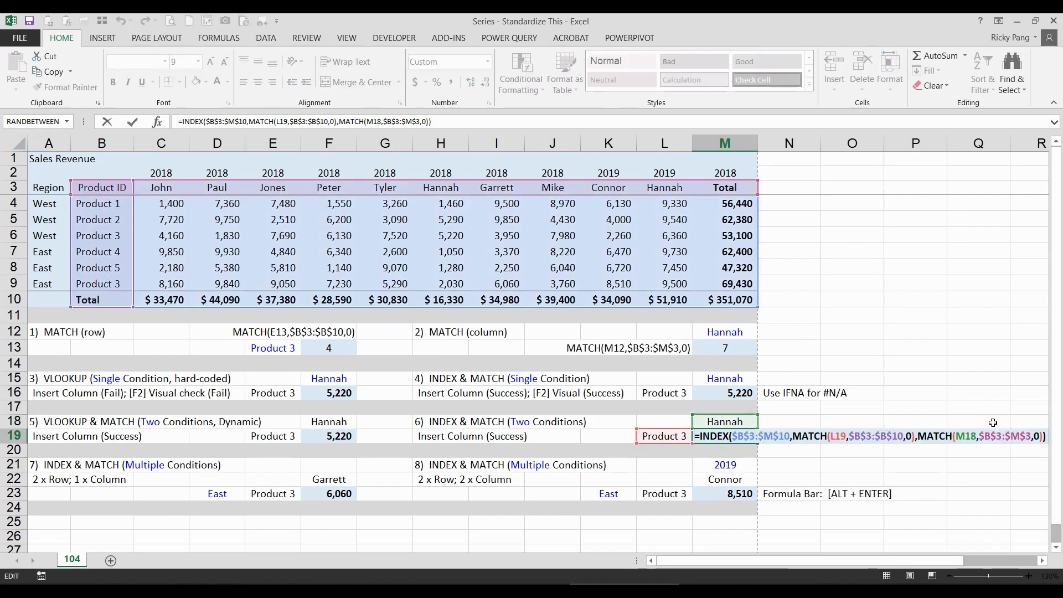
pyautogui.press('Escape')
# Step: Append 1 to the salesperson name in M18 and compare it with the names in C3:L3
pyautogui.press('Up')
pyautogui.press('F2')
pyautogui.write('1')
pyautogui.press('Return')
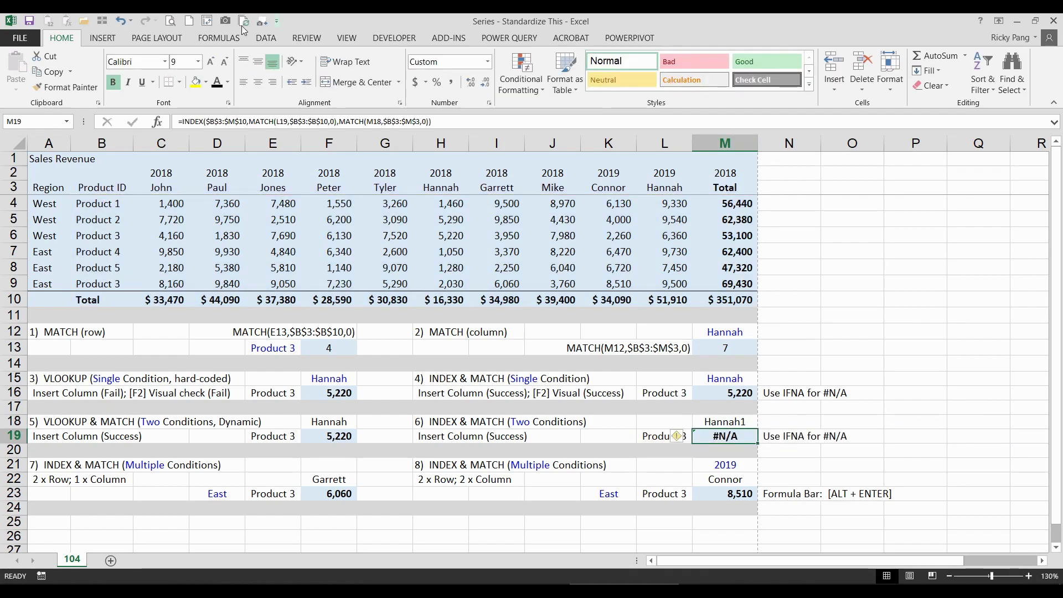
pyautogui.moveTo(143, 187); pyautogui.dragTo(702, 187)
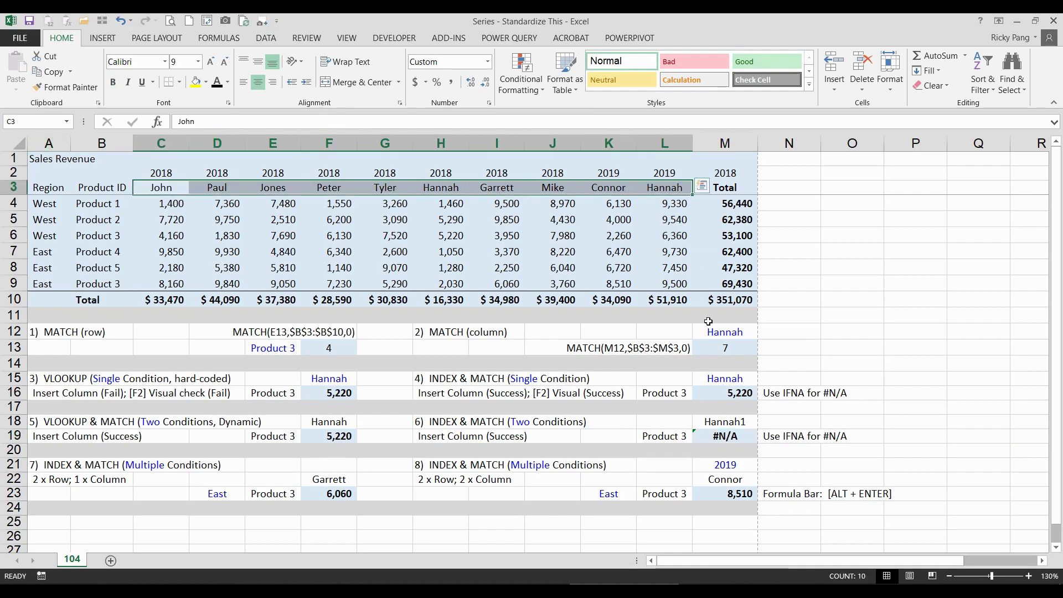
# Step: Wrap M19's INDEX & MATCH formula in IFNA with an empty string ("") as the fallback value, and enter it
pyautogui.click(751, 440)
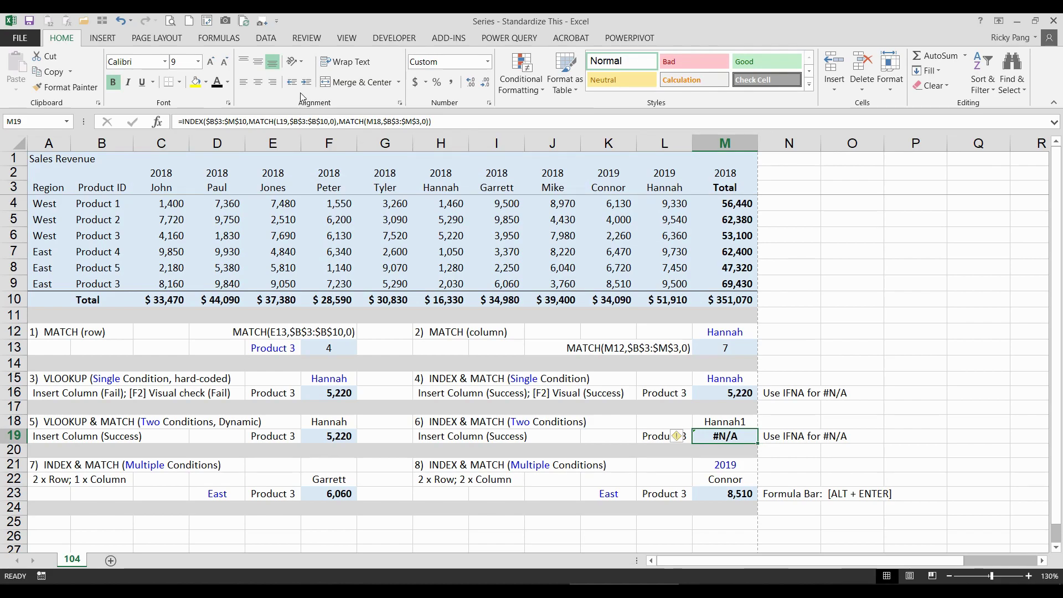
pyautogui.click(183, 121)
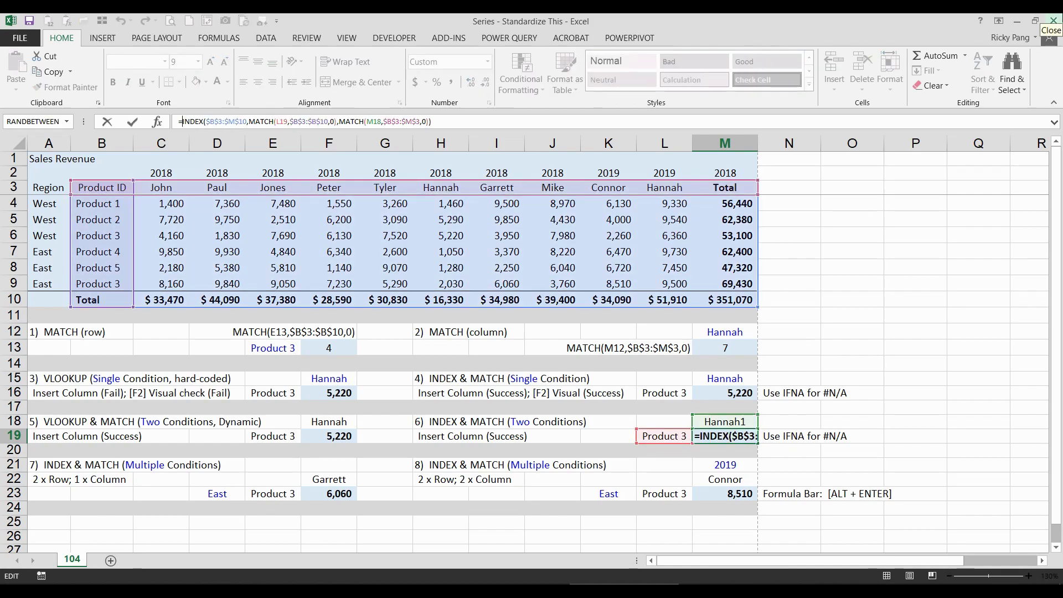
pyautogui.write('ifna')
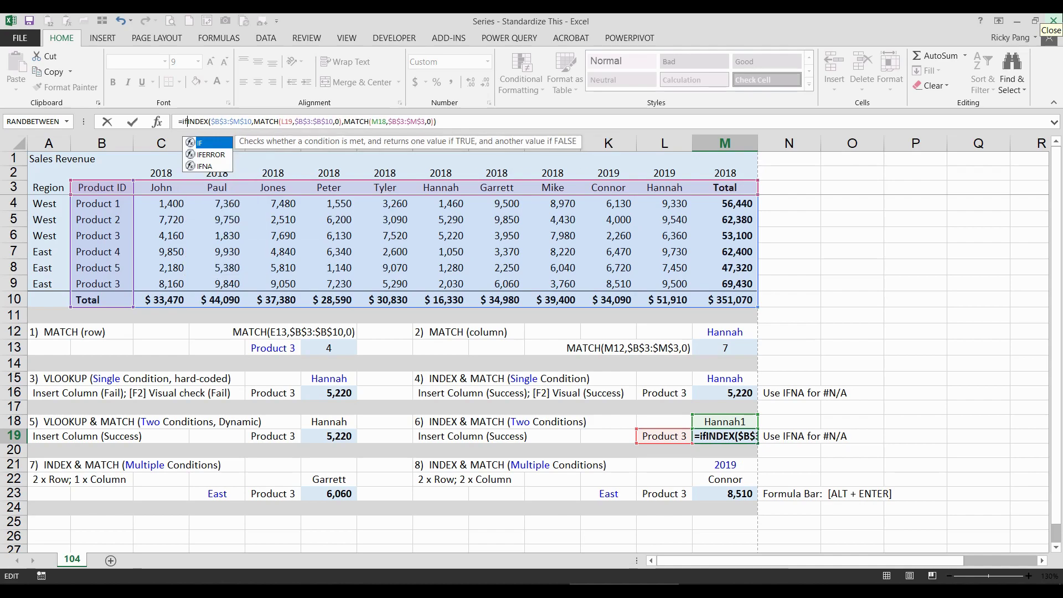
pyautogui.write('(')
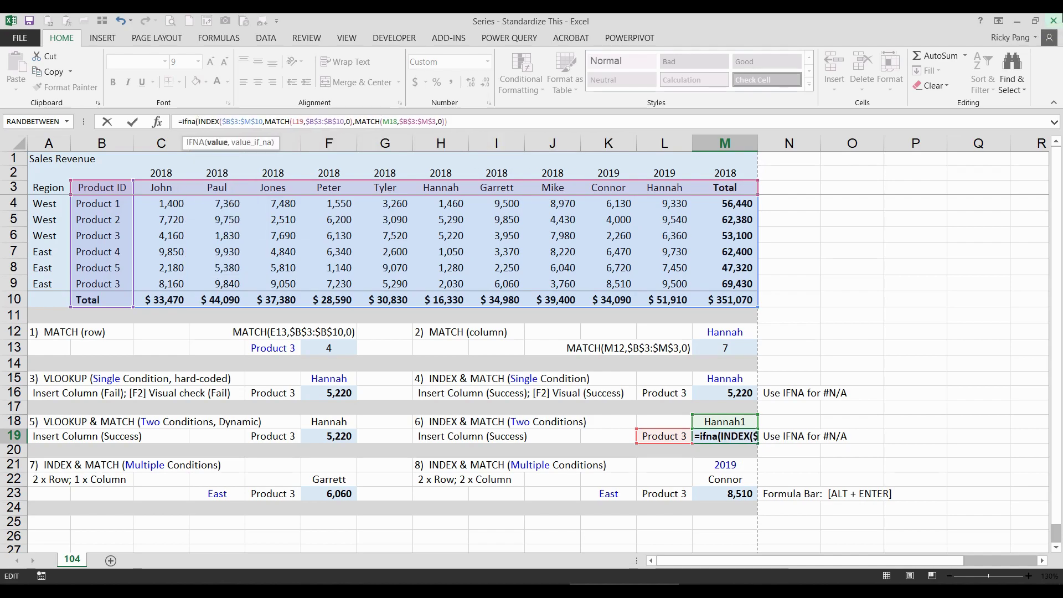
pyautogui.press('End')
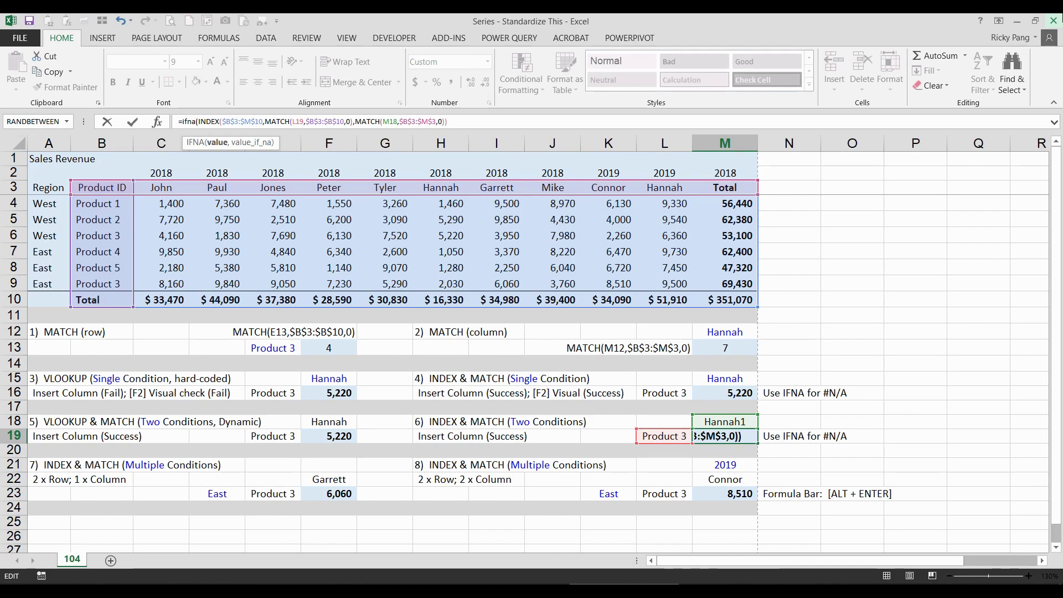
pyautogui.write(',""')
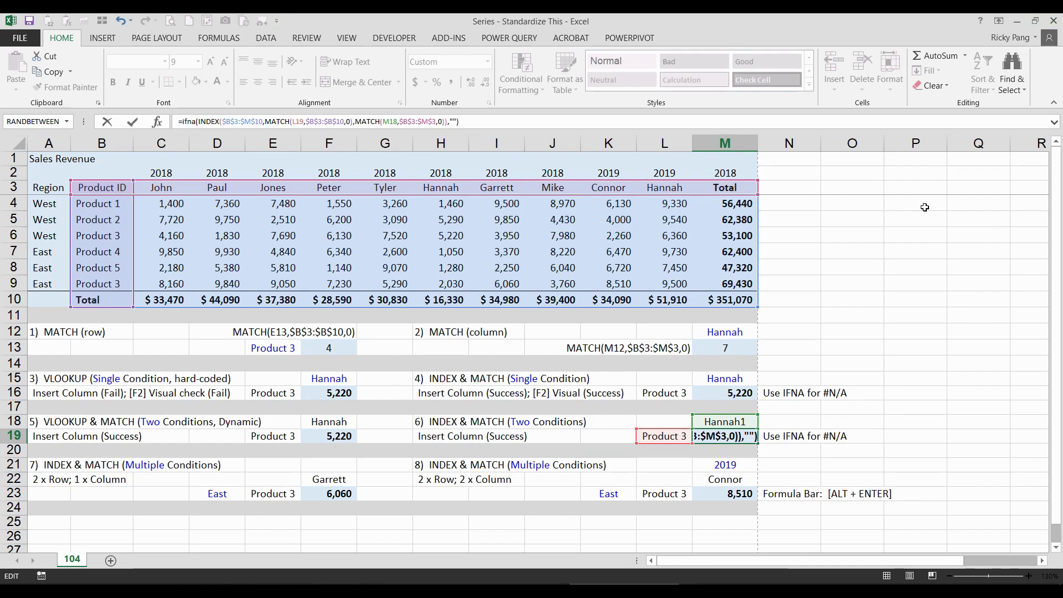
pyautogui.press('Return')
# Step: Remove the trailing 1 from the salesperson name in M18 and check M19's result
pyautogui.press('Up')
pyautogui.press('Up')
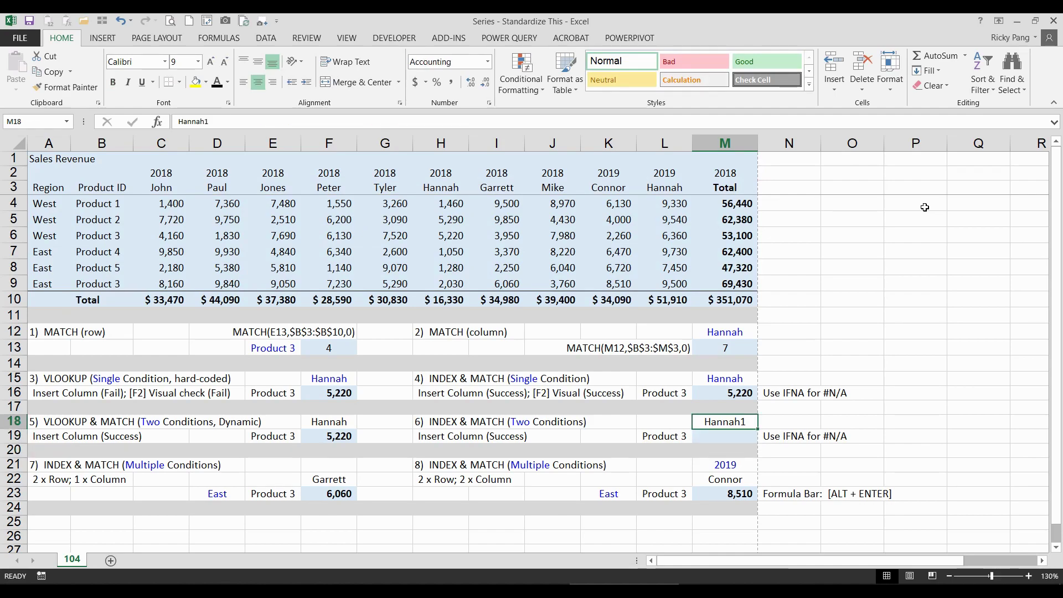
pyautogui.press('F2')
pyautogui.press('BackSpace')
pyautogui.hotkey('ctrl', 'Return')
pyautogui.press('Down')
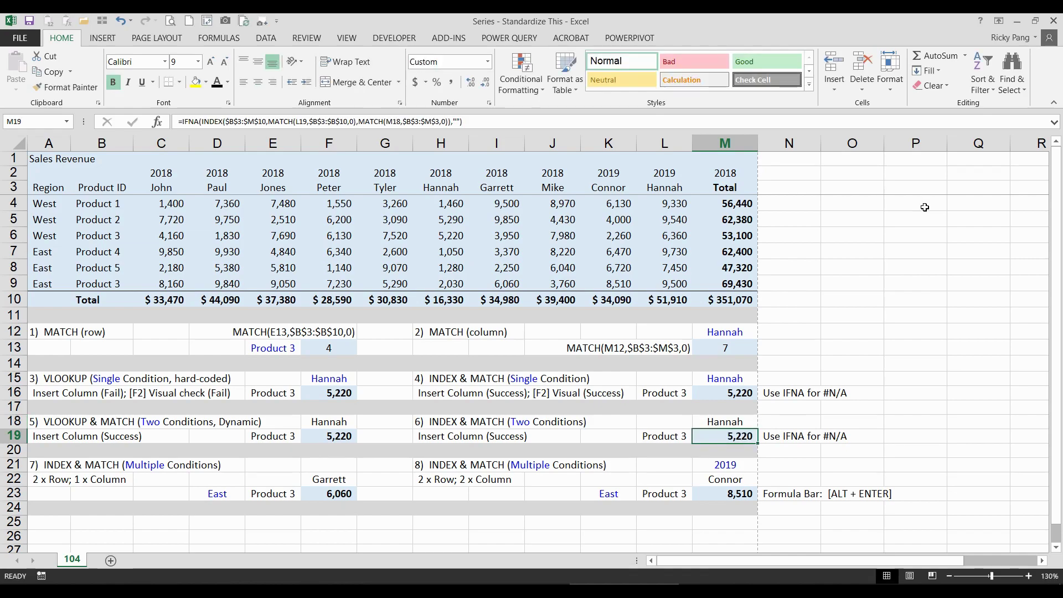